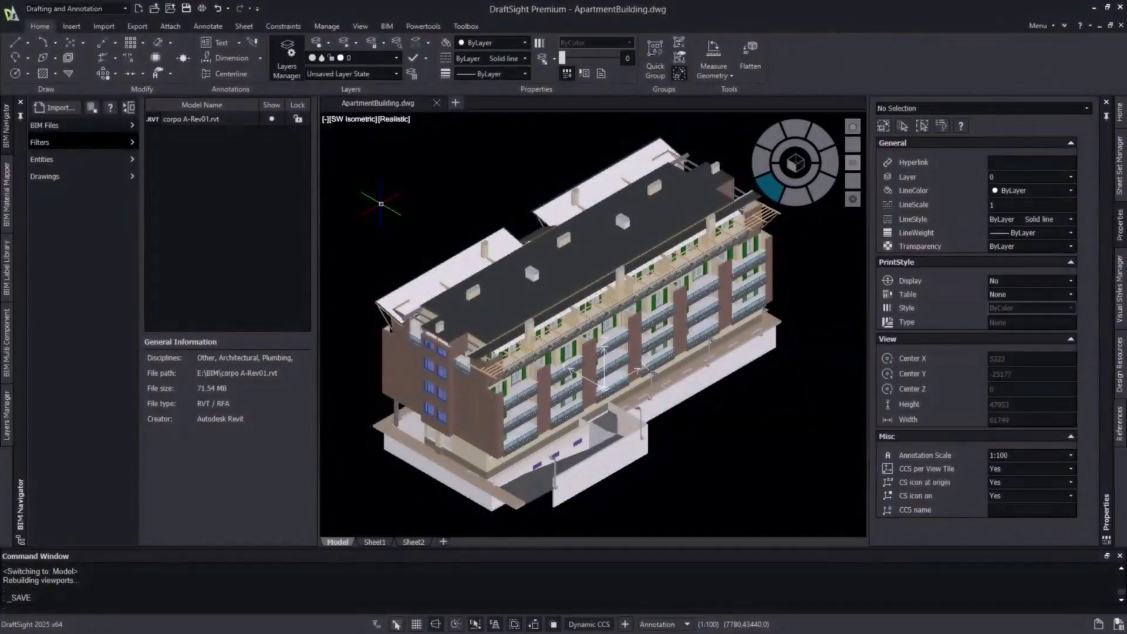
From Front view, clip the building's lower level with two points and a depth to create plan LV1.
left_click(383, 30)
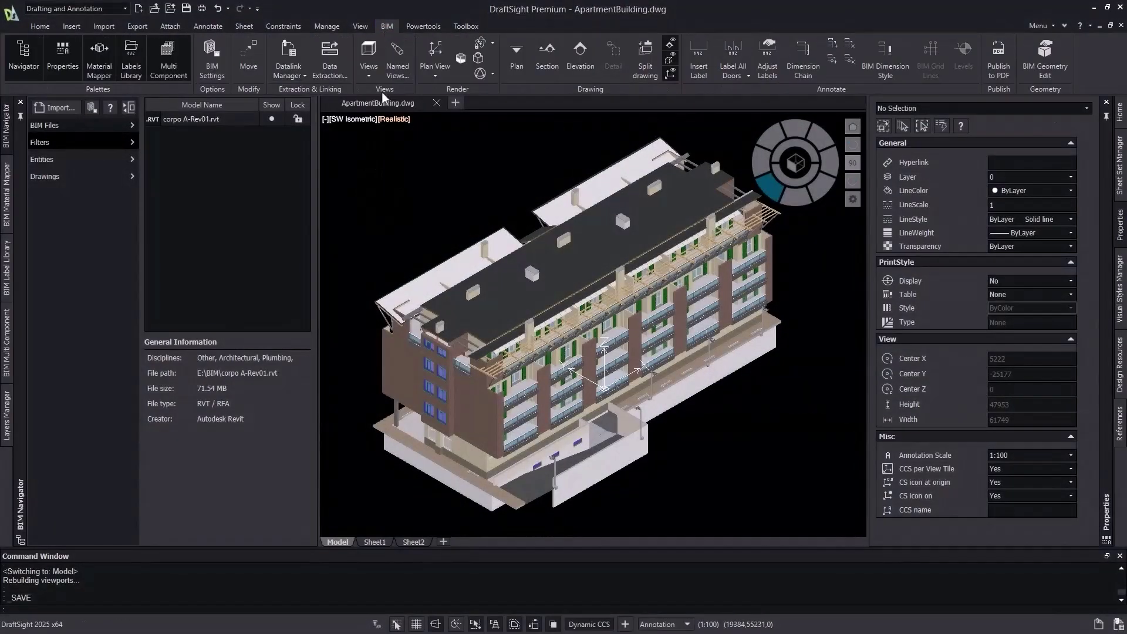
left_click(796, 200)
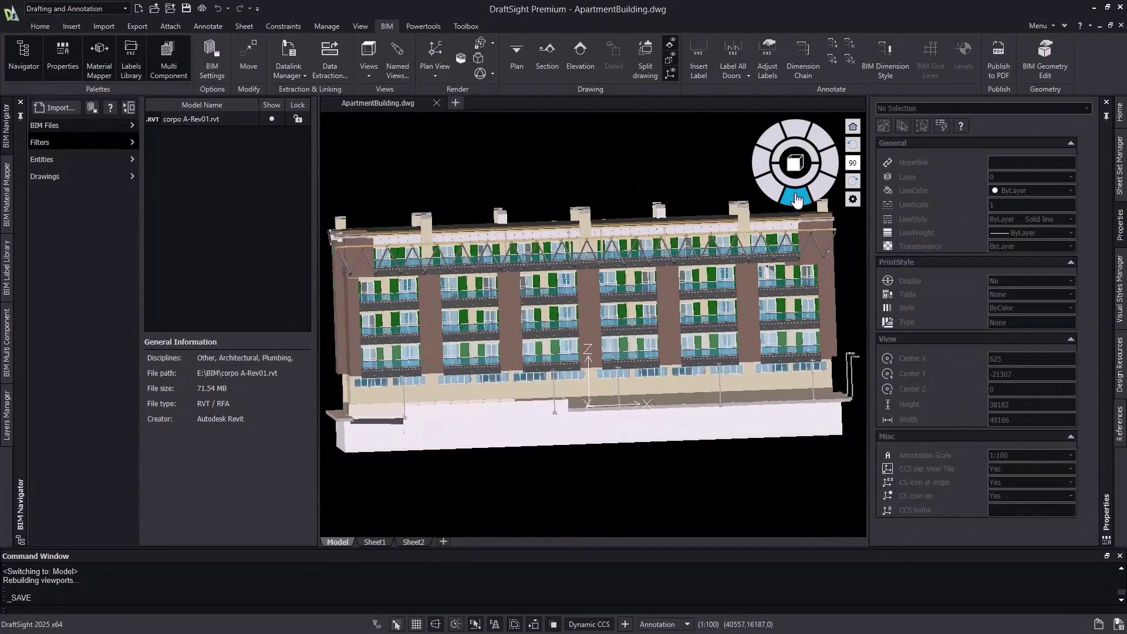
left_click(515, 58)
middle_click_drag(460, 185, 497, 181)
left_click(354, 359)
middle_click_drag(636, 359, 472, 359)
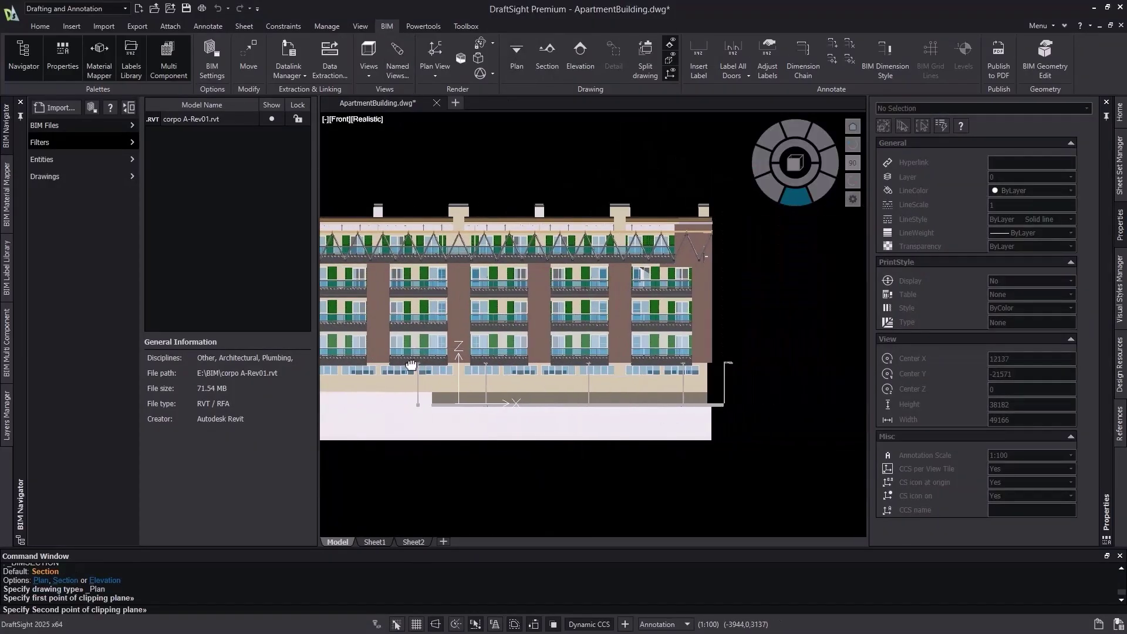
left_click(738, 368)
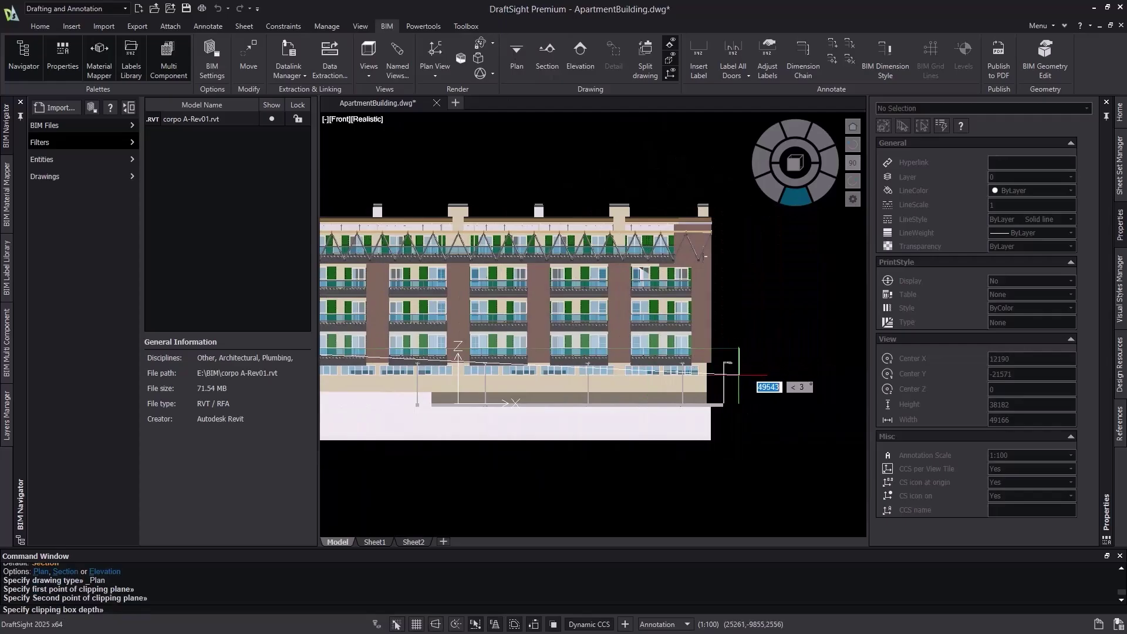
left_click(737, 375)
type("LV1")
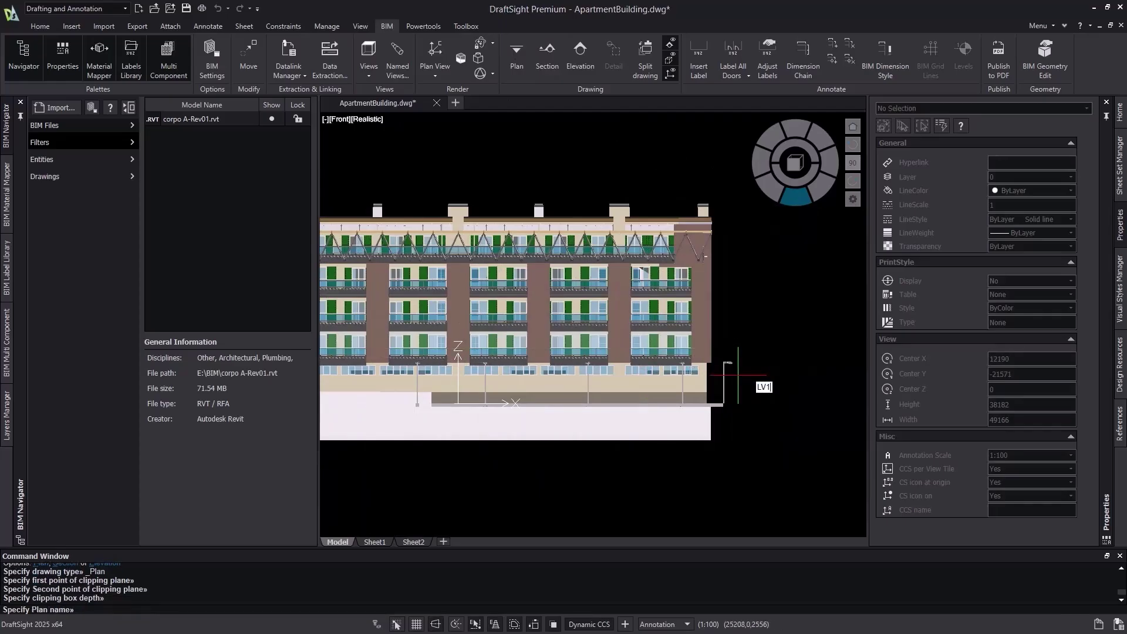
key("Return")
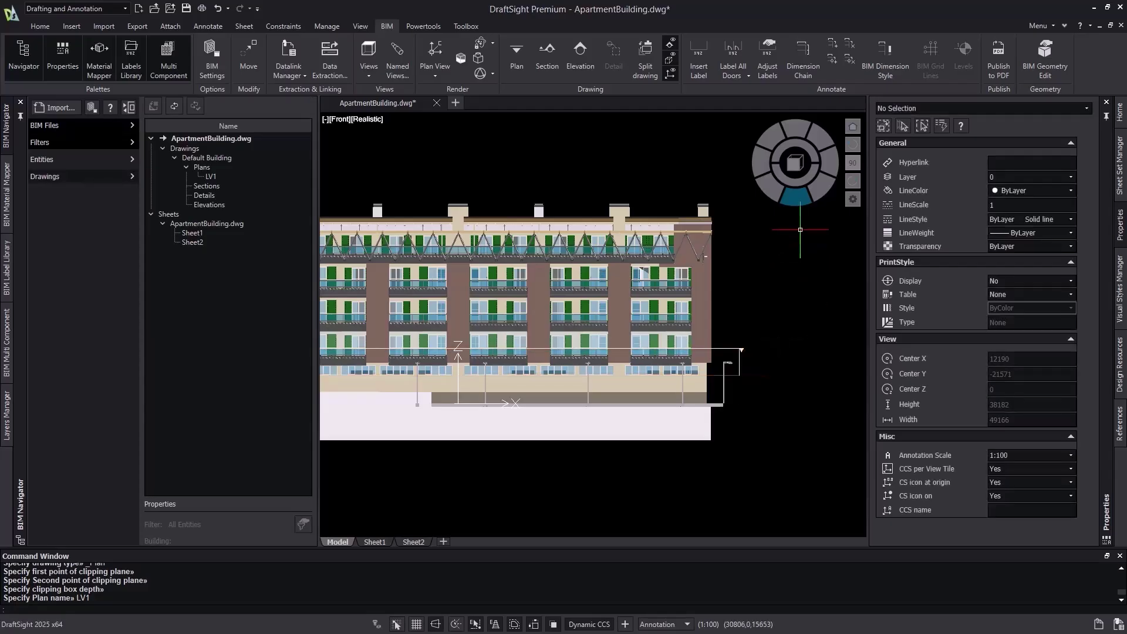
left_click(792, 199)
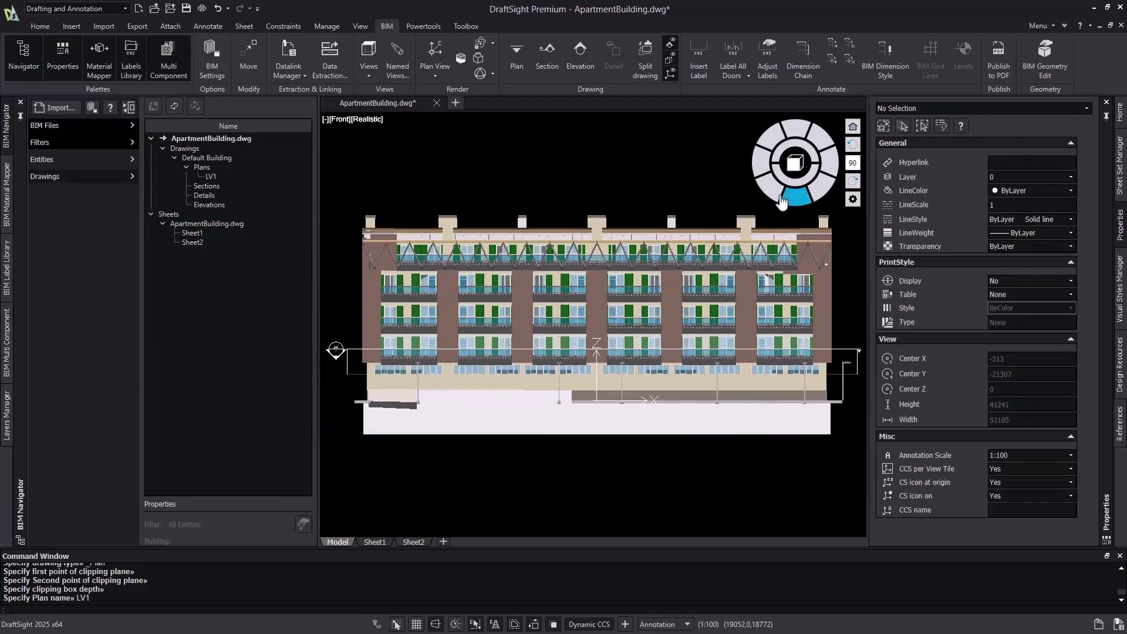
Check the cut in SW Isometric, then switch to the empty Sheet1 layout.
left_click(770, 202)
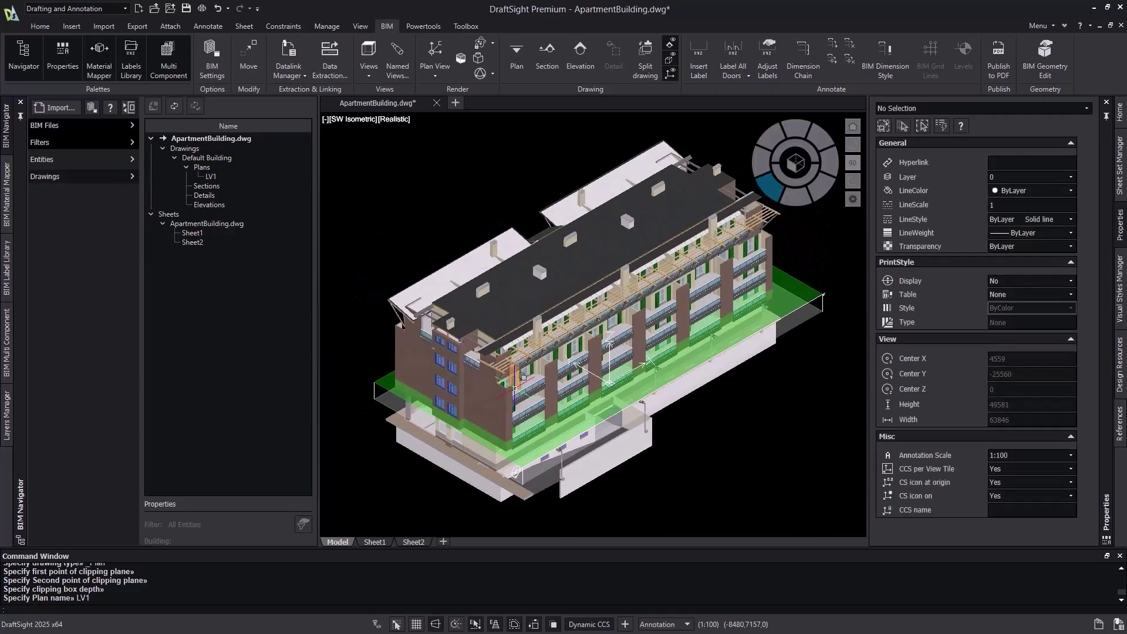
left_click(374, 542)
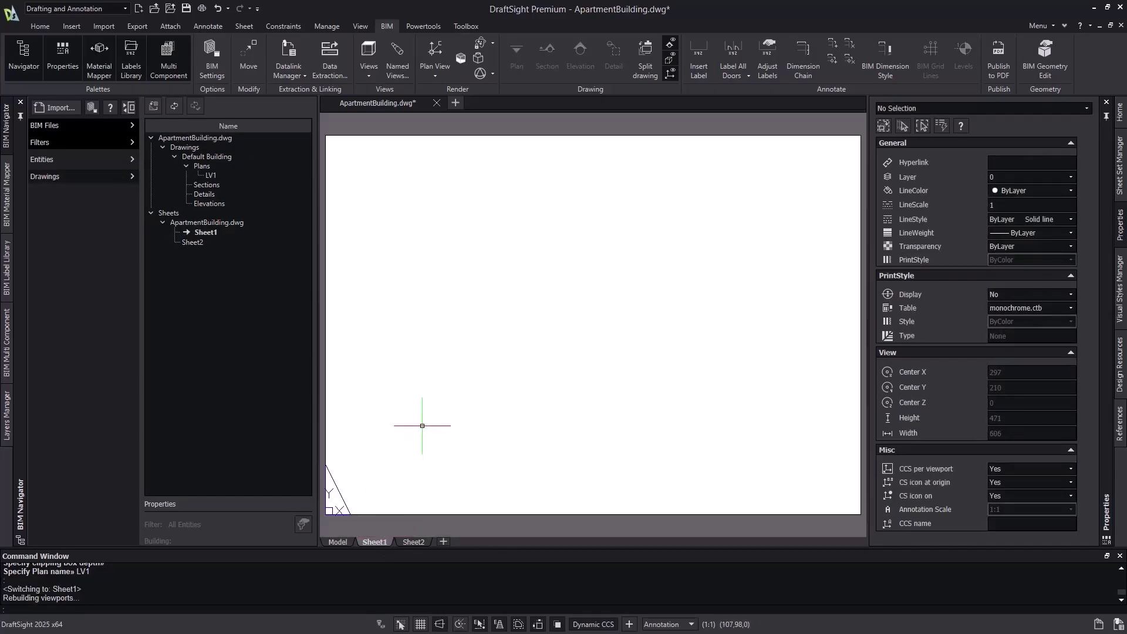
Insert the TITLEBLOCK block on Sheet1 at 0,0,0 with scale 1.
left_click(72, 29)
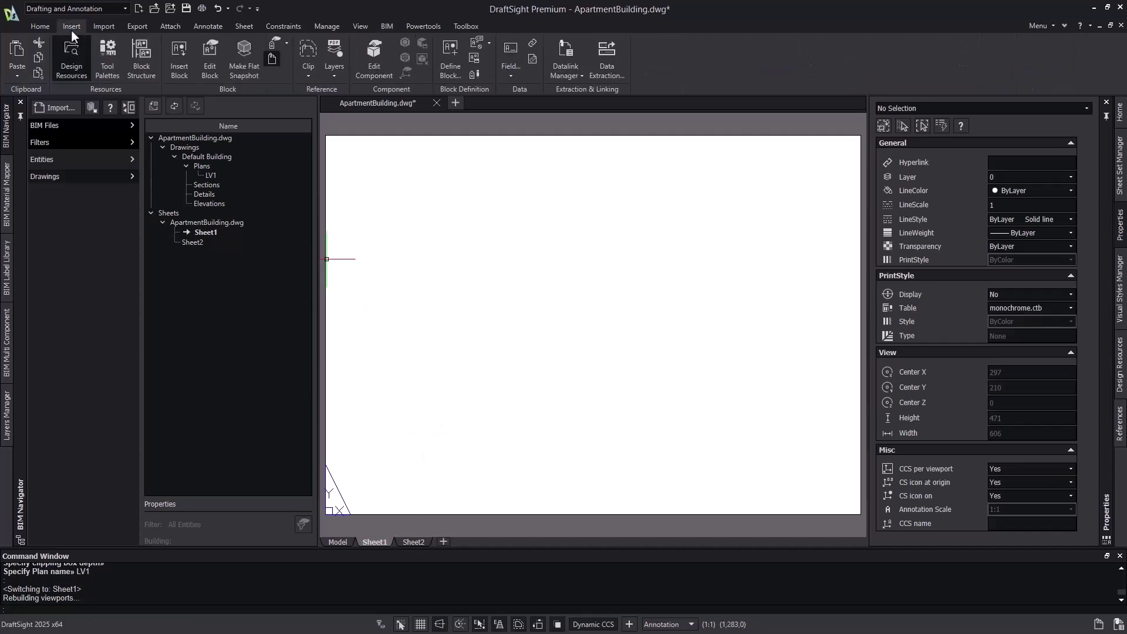
left_click(187, 75)
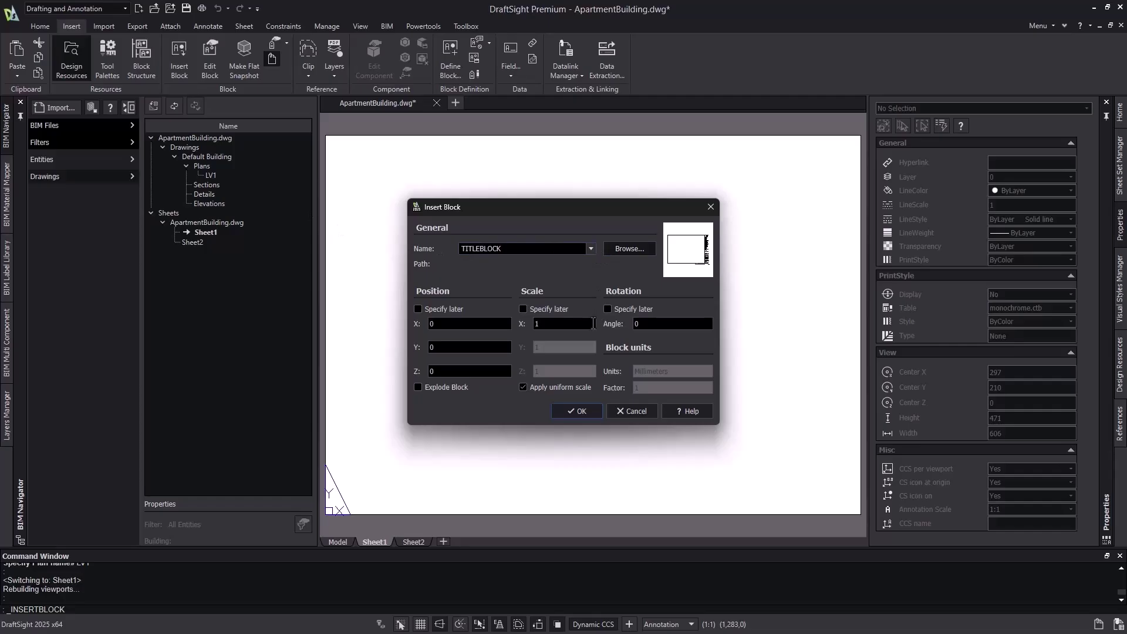
left_click(580, 411)
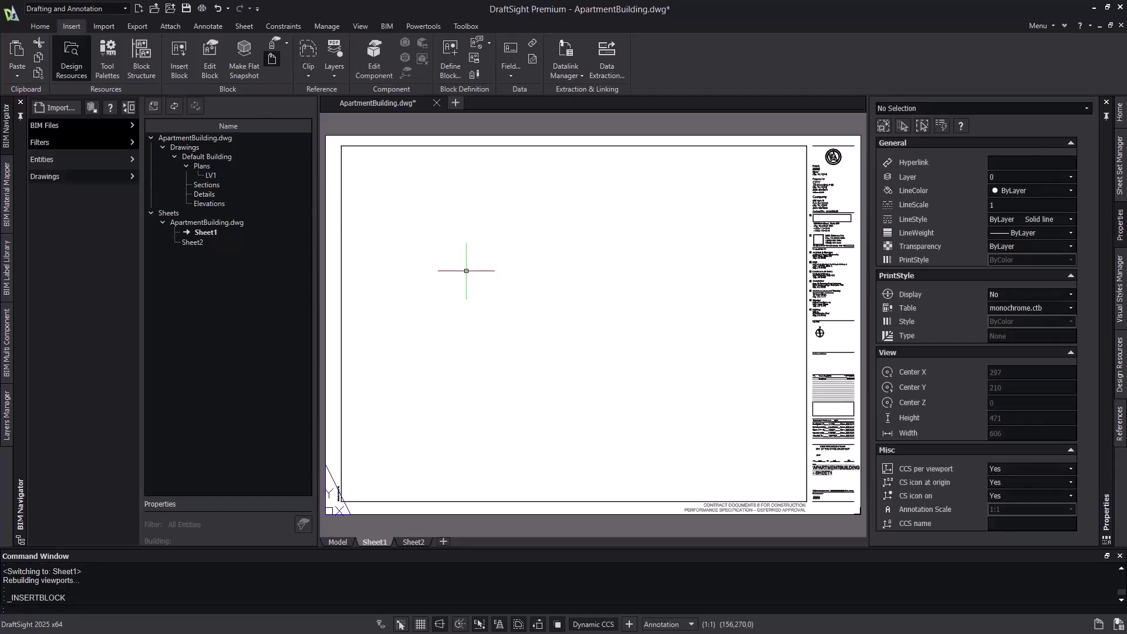
right_click(238, 176)
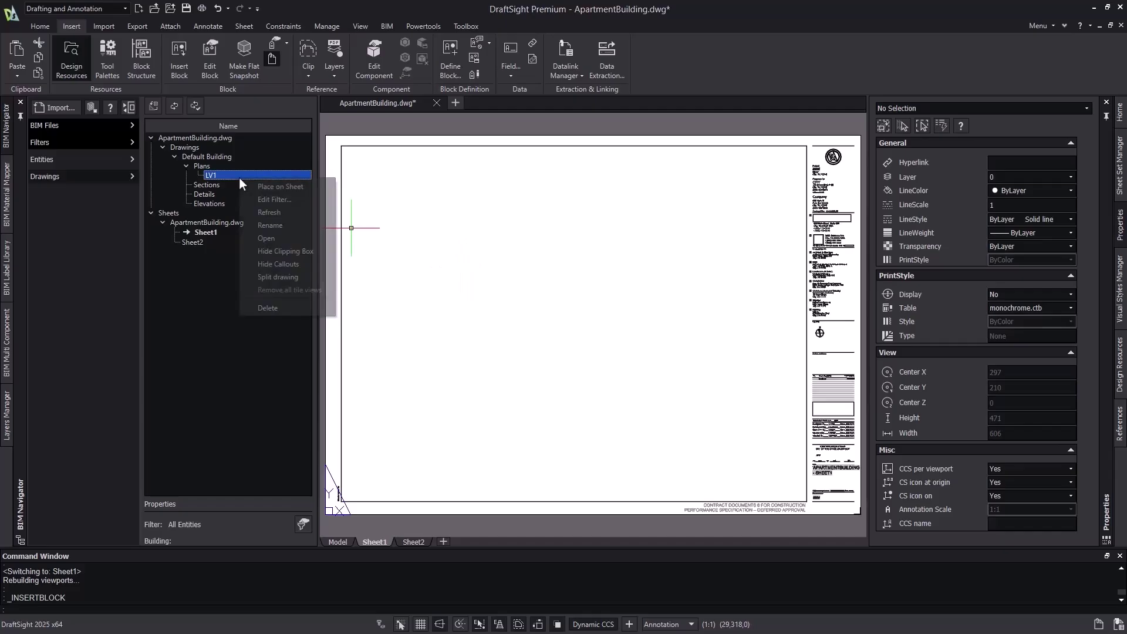
Place the LV1 plan at 1:100 on the sheet's upper left and shift its view title.
left_click(253, 184)
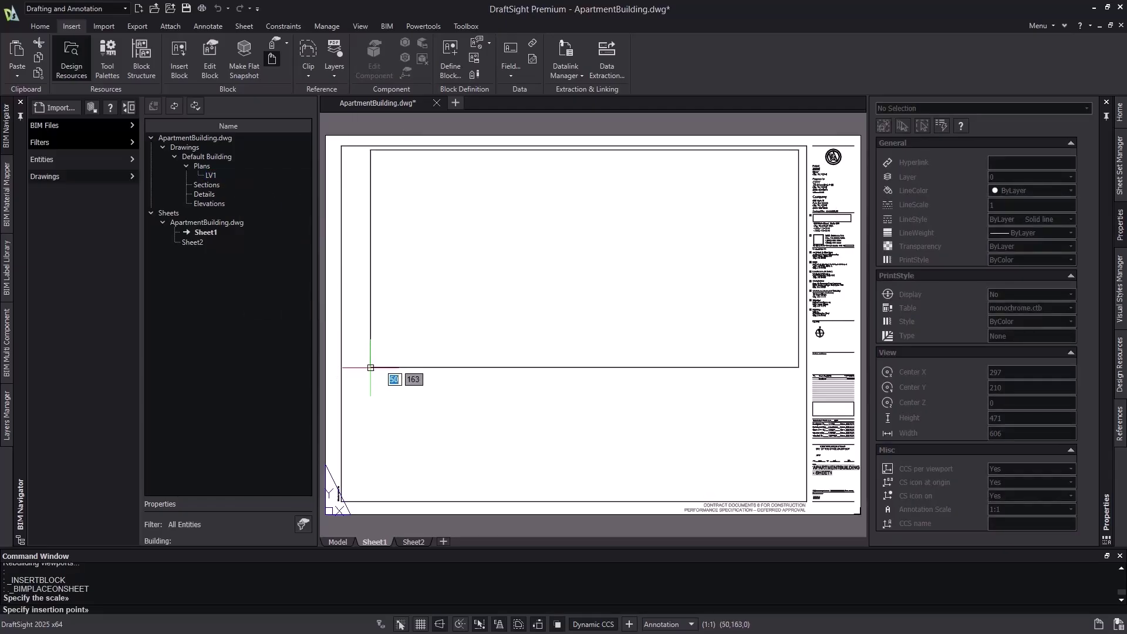
left_click(370, 367)
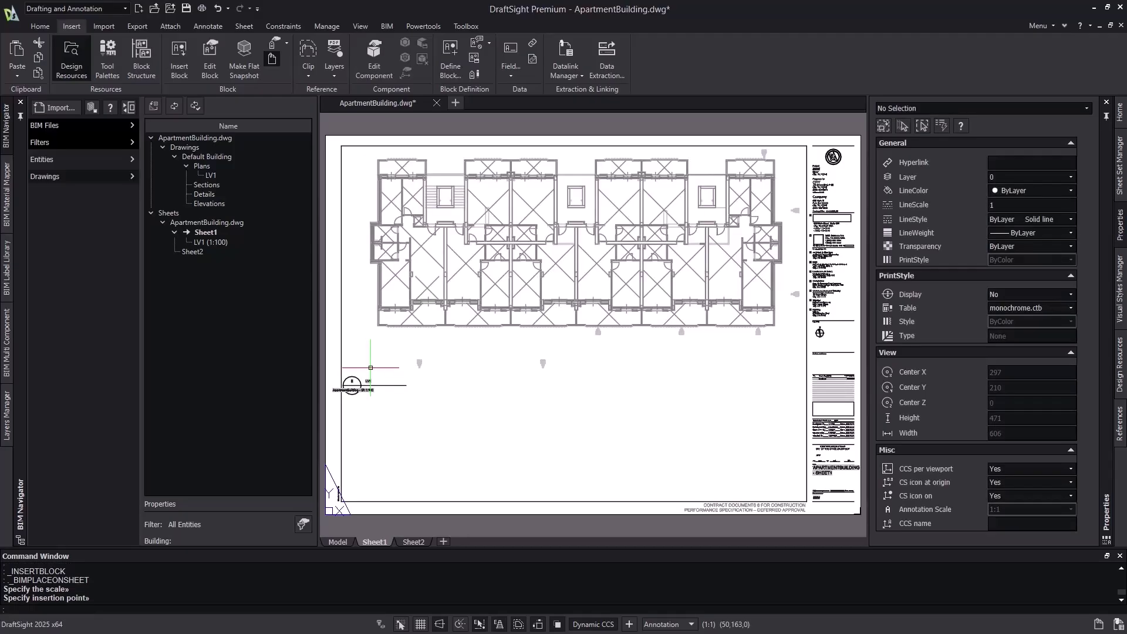
left_click(352, 384)
left_click(352, 384)
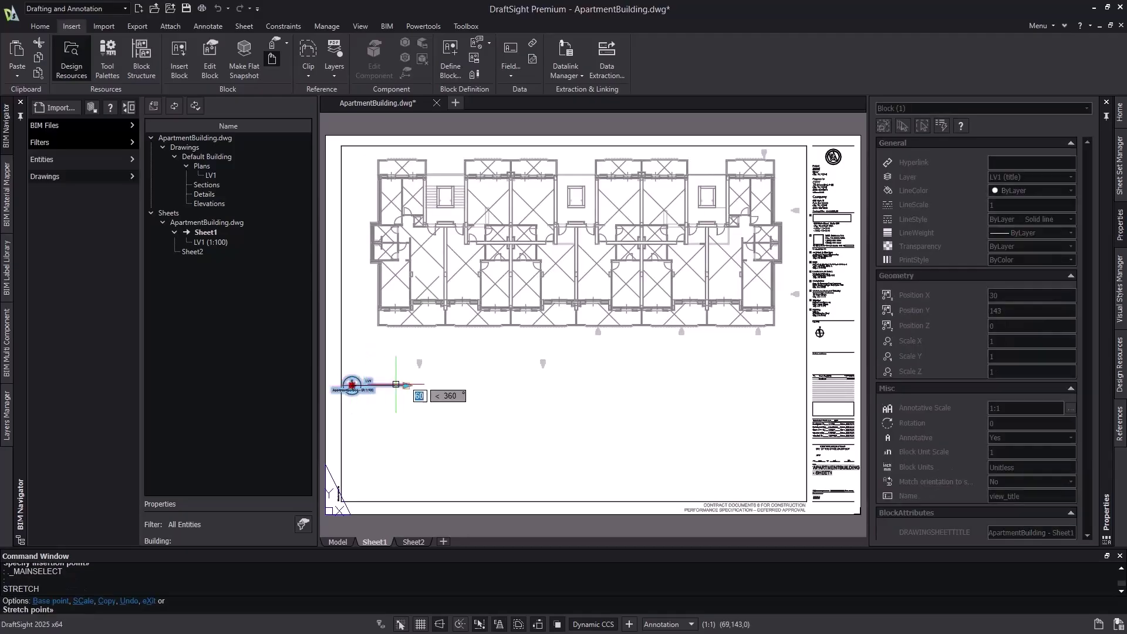
left_click(453, 358)
key("Escape")
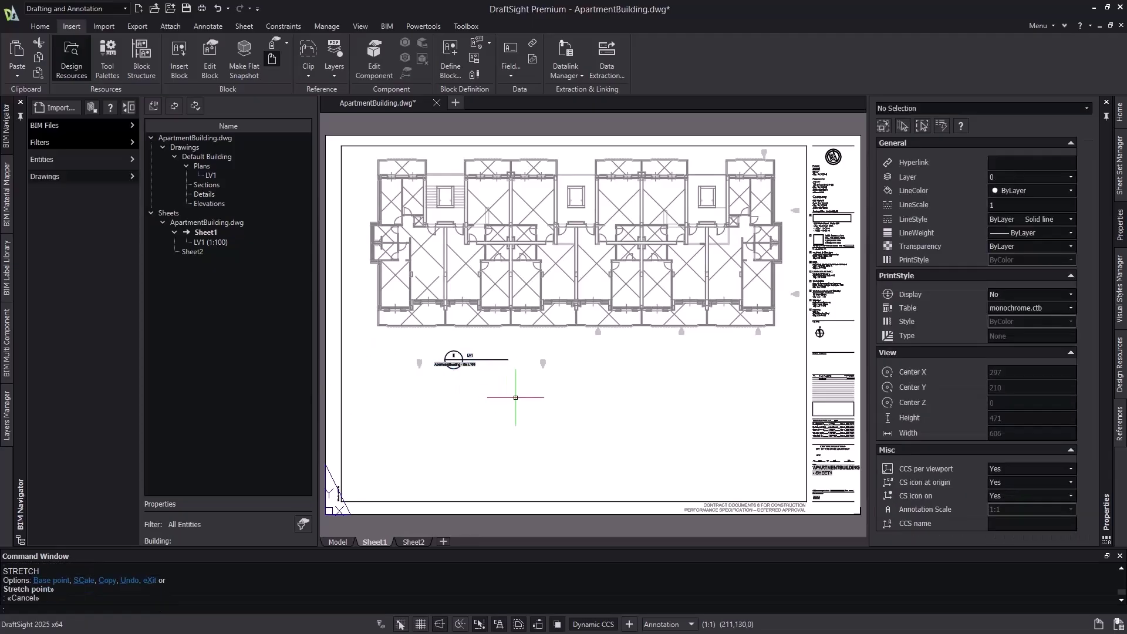
Raise the LV1 viewport's bottom edge closer to the plan.
right_click(244, 242)
left_click(297, 285)
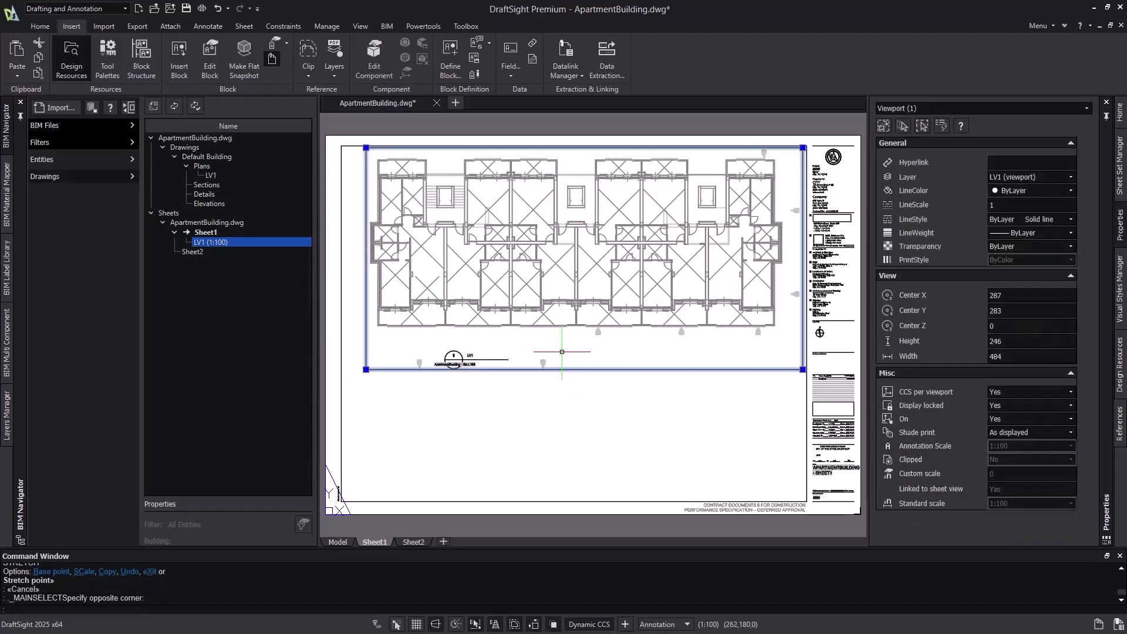
left_click(366, 369)
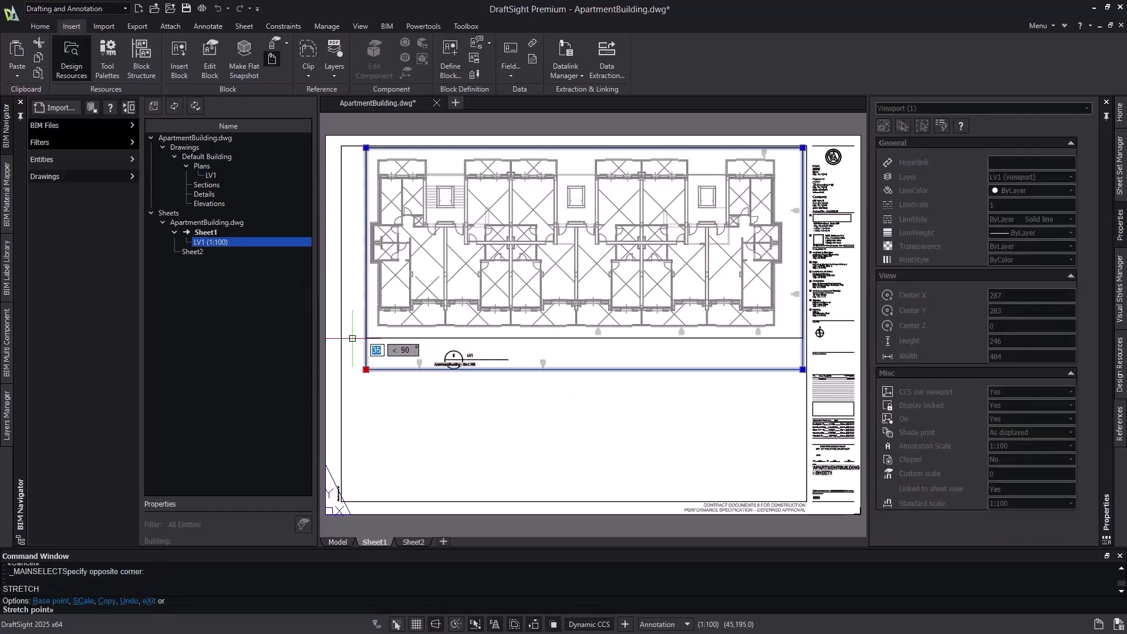
left_click(352, 338)
Move the view title beneath the centre of the plan.
left_click(453, 359)
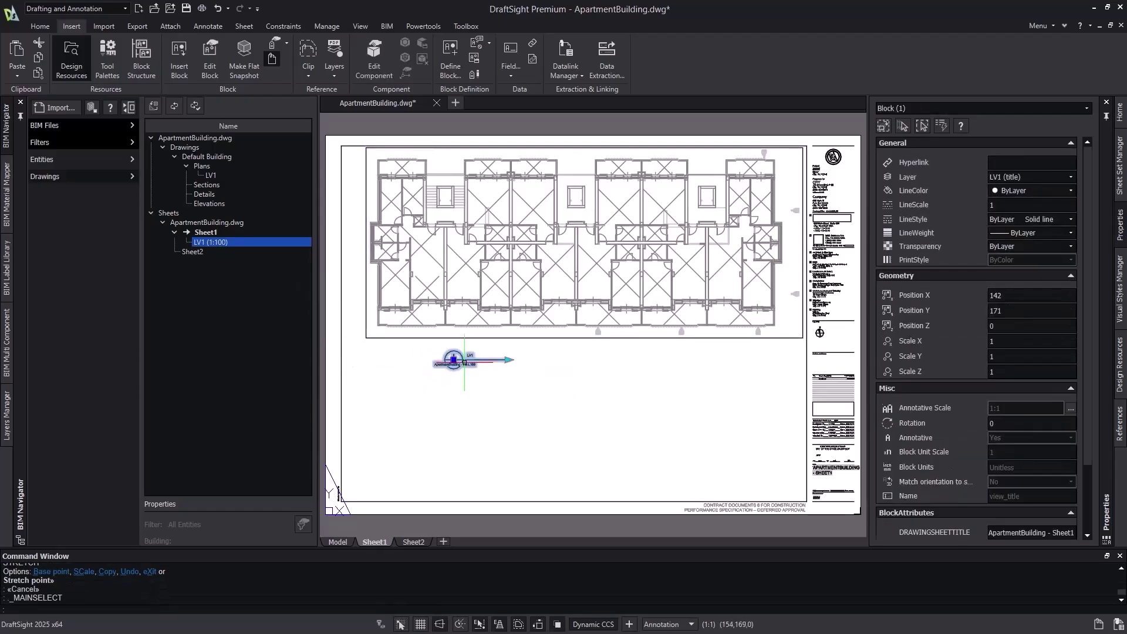
left_click(454, 360)
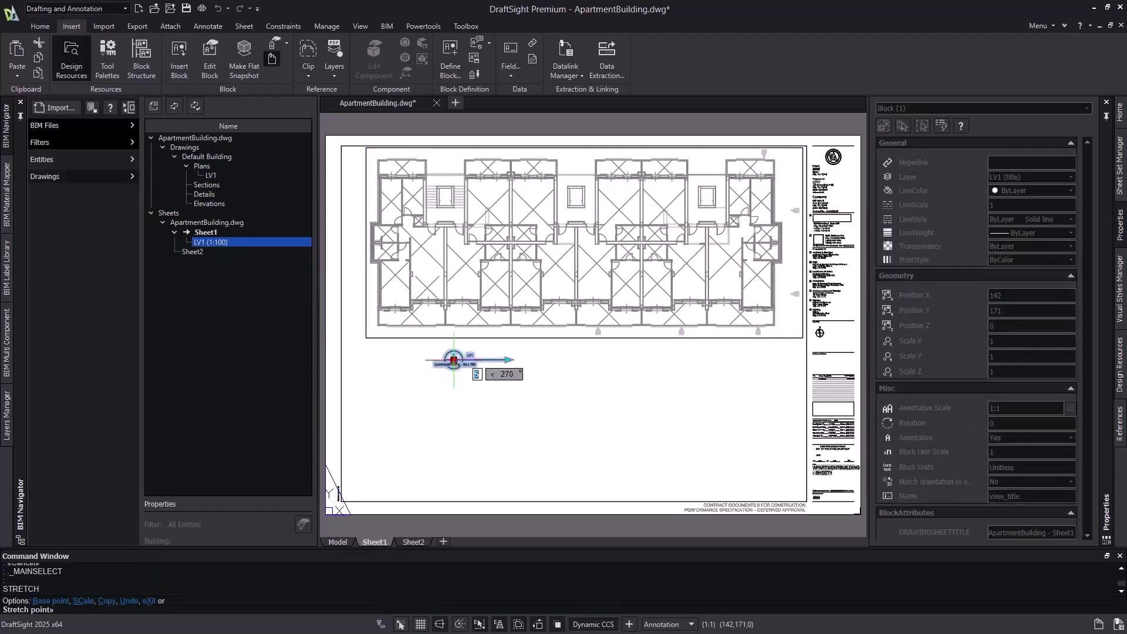
left_click(547, 349)
key("Escape")
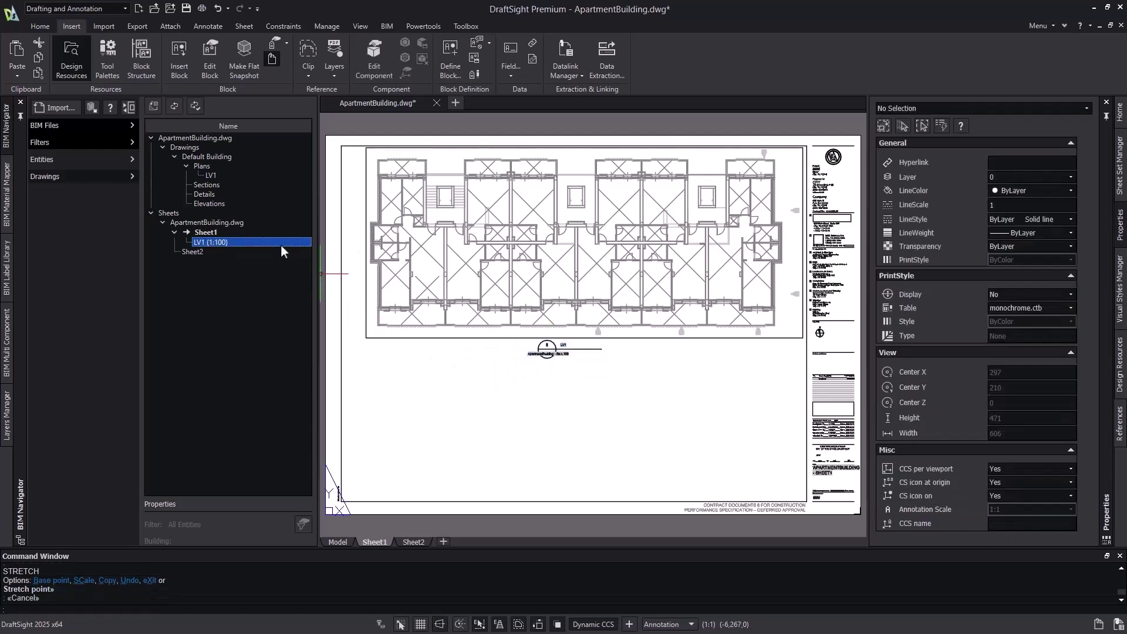
right_click(281, 244)
key("Escape")
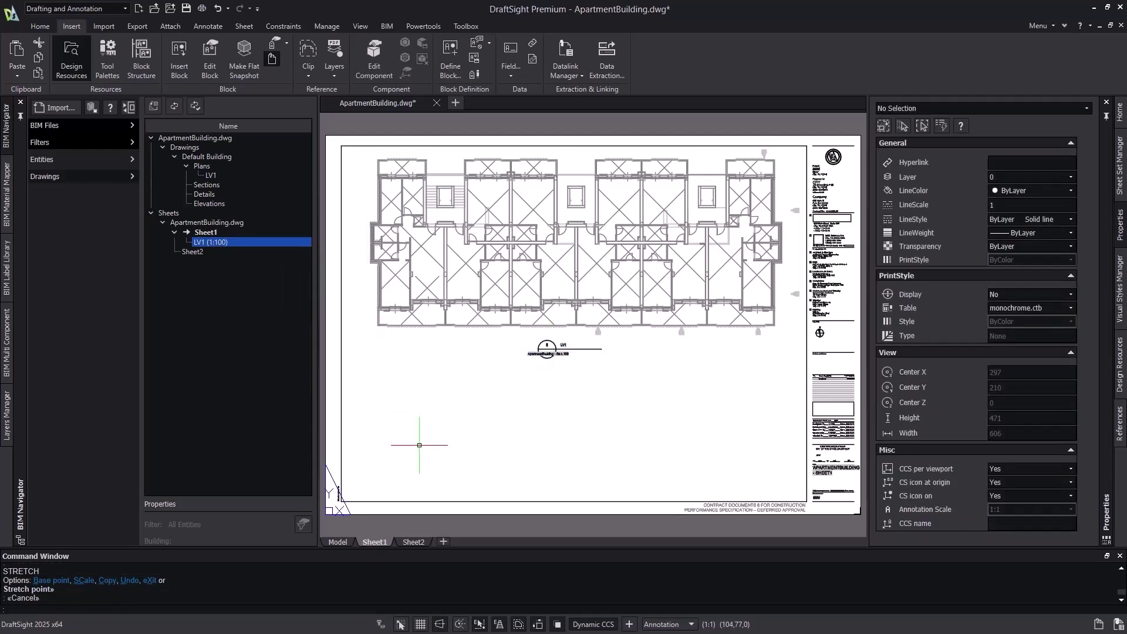
Open the LV1 drawing and set doorname as the default door label.
double_click(249, 176)
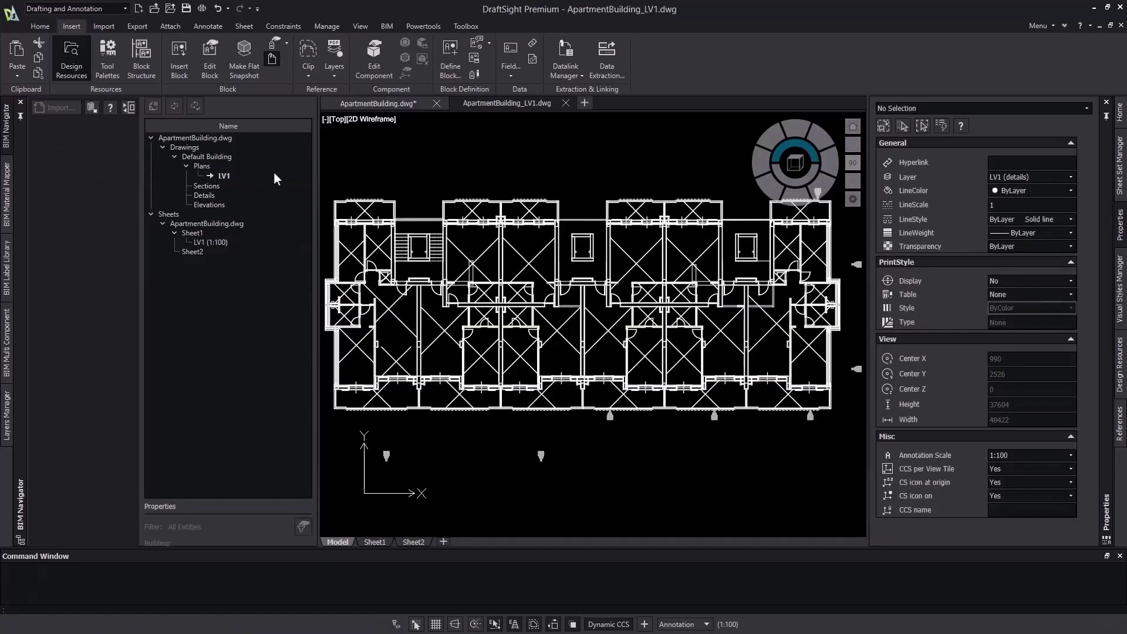
left_click(389, 27)
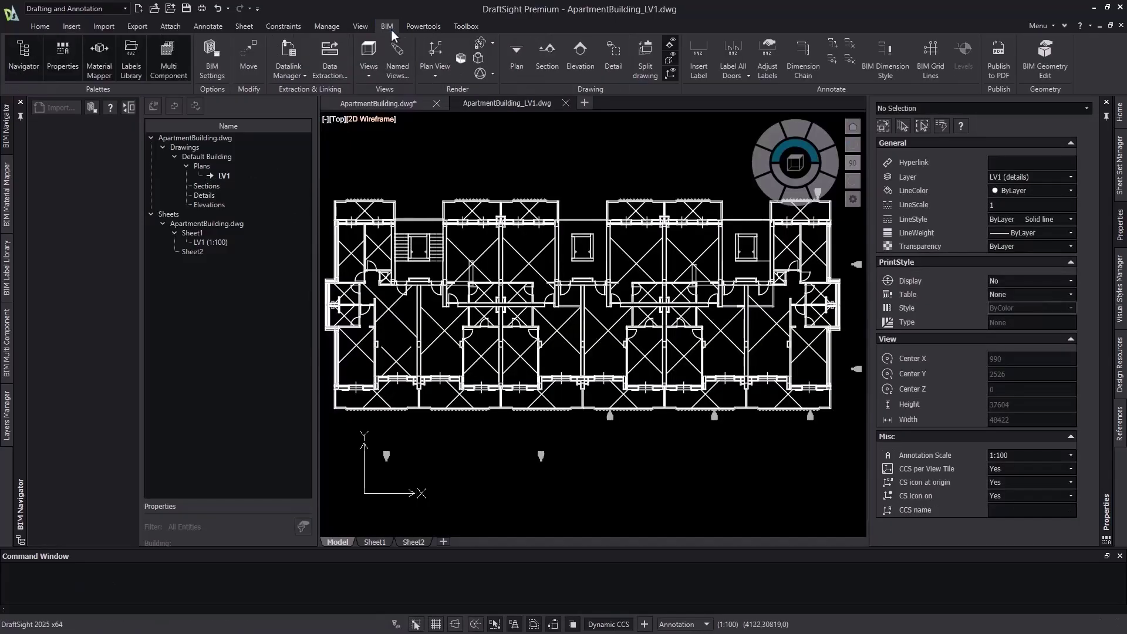
left_click(5, 196)
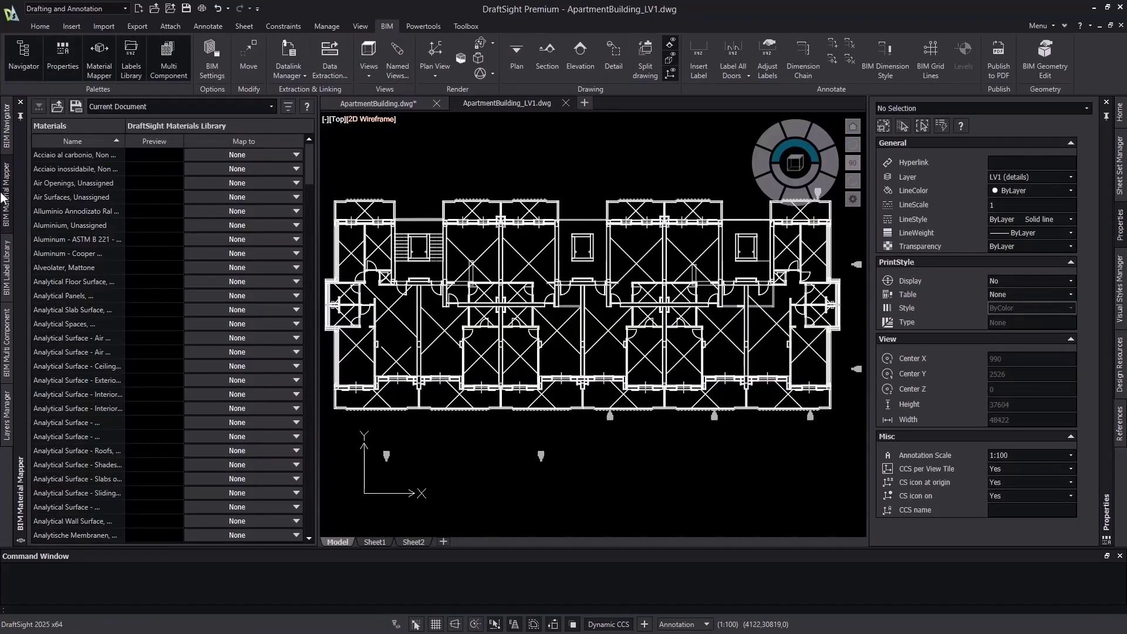
left_click(7, 261)
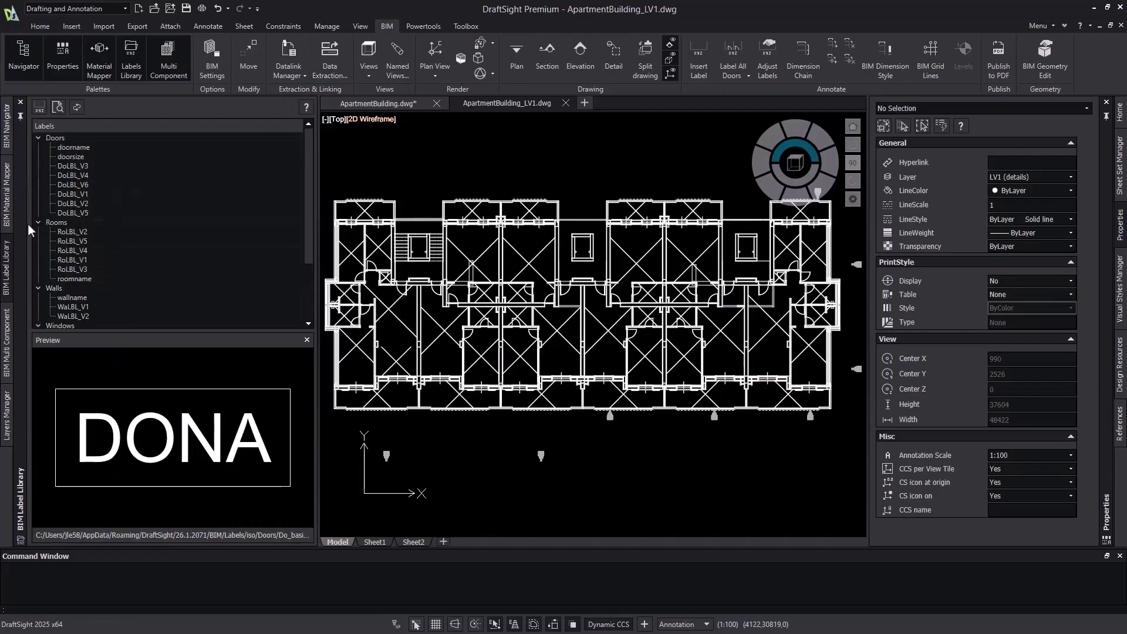
left_click(75, 147)
right_click(75, 147)
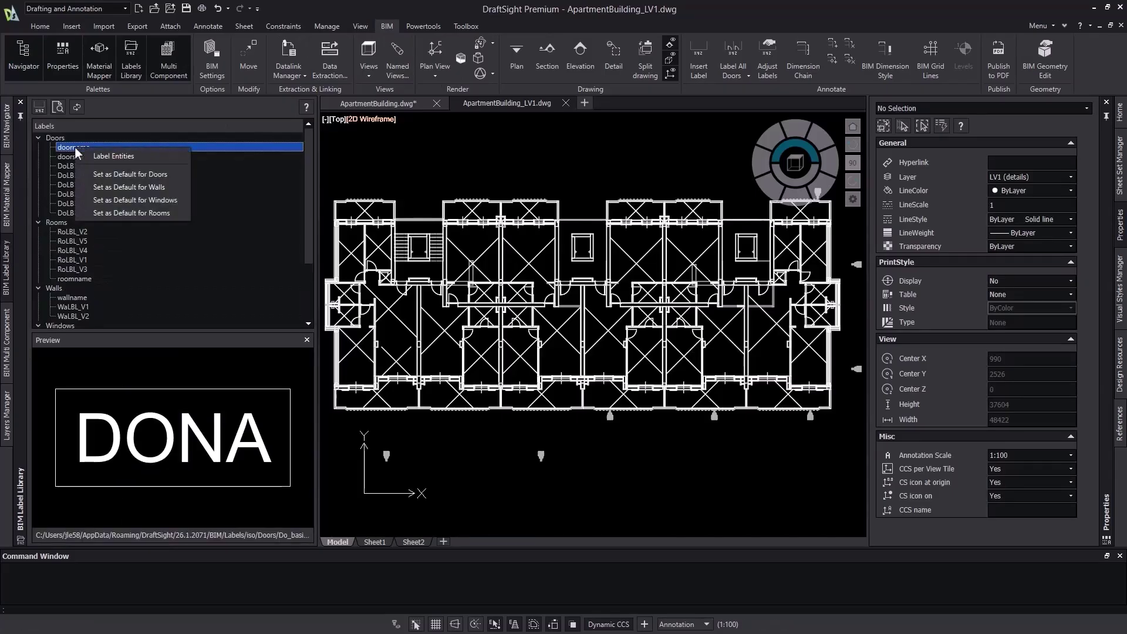
left_click(118, 174)
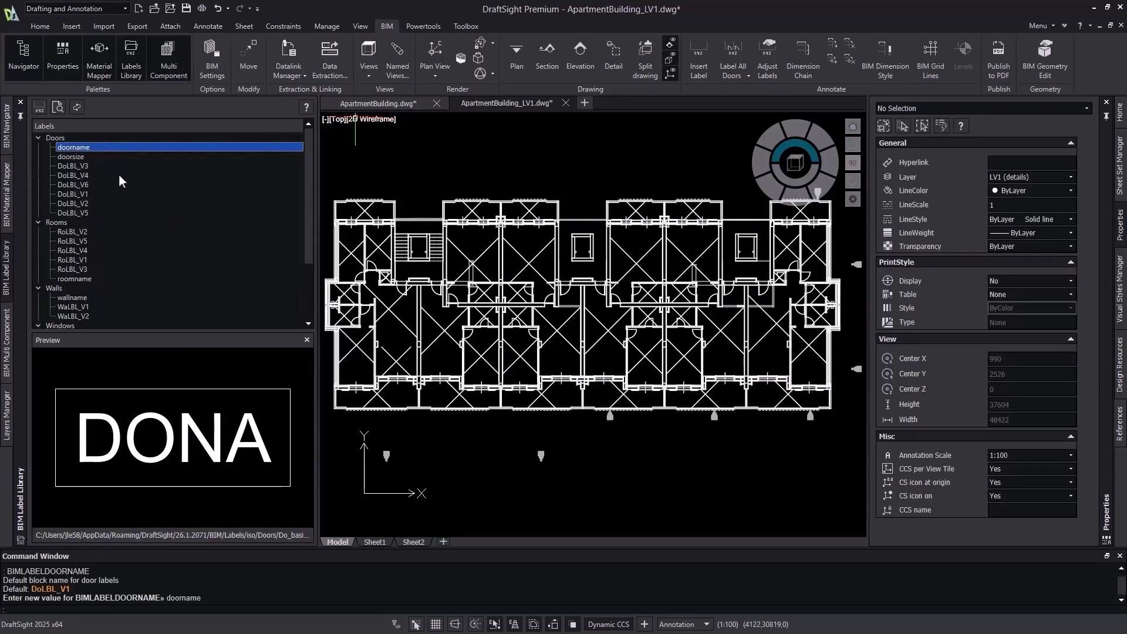
Label all 34 doors, then close LV1 and save the changes.
left_click(734, 48)
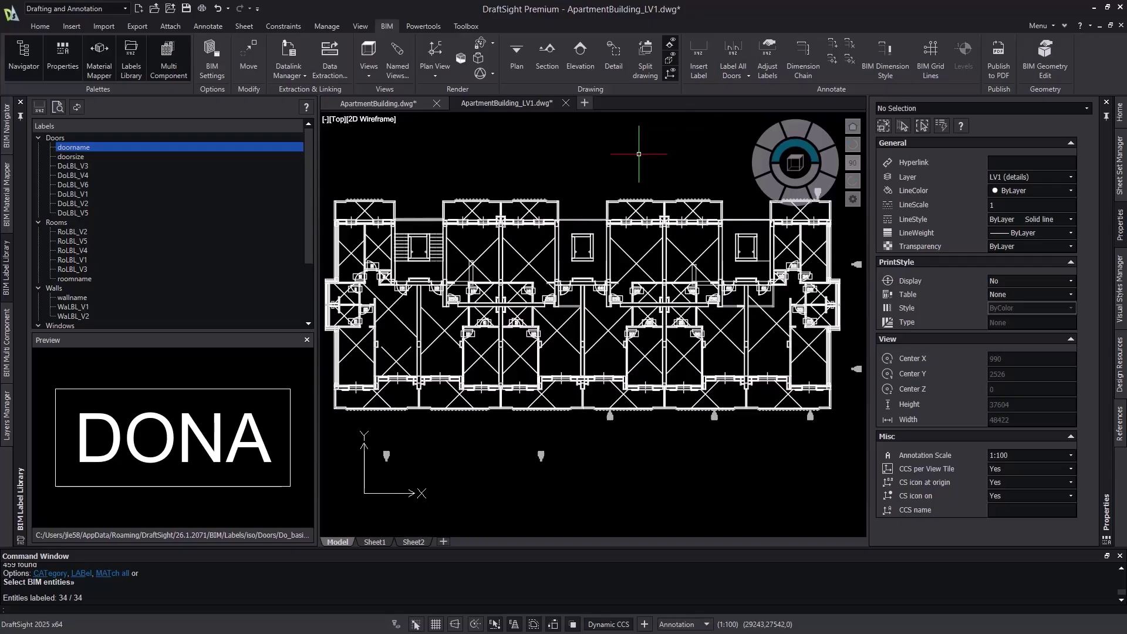
left_click(564, 103)
left_click(509, 342)
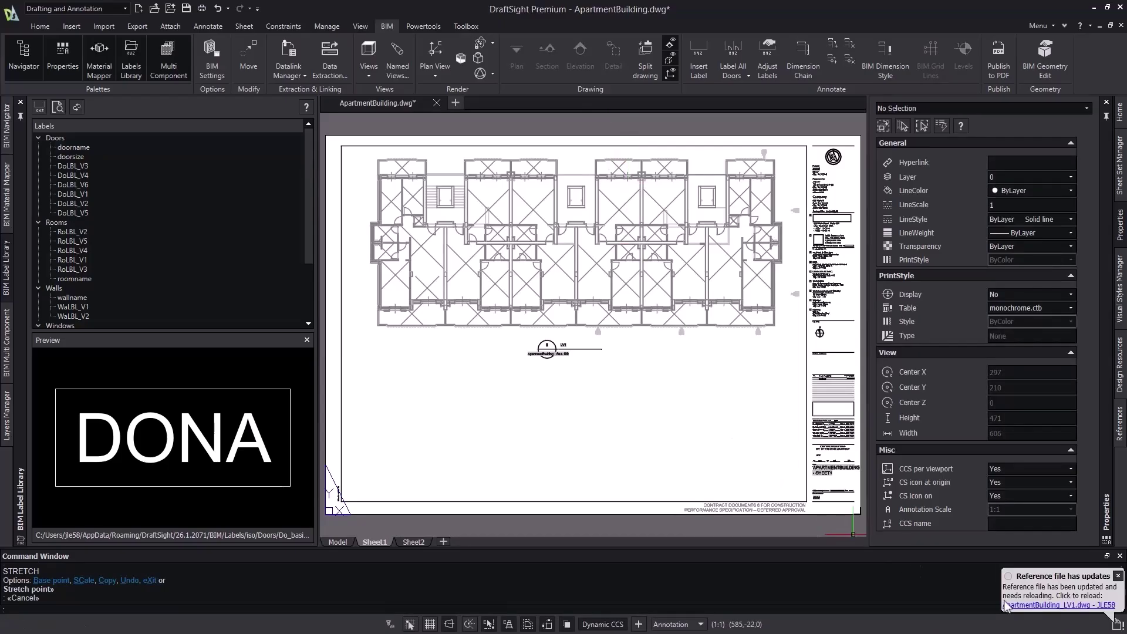
Reload the updated ApartmentBuilding_LV1.dwg reference from the notification link.
left_click(1007, 605)
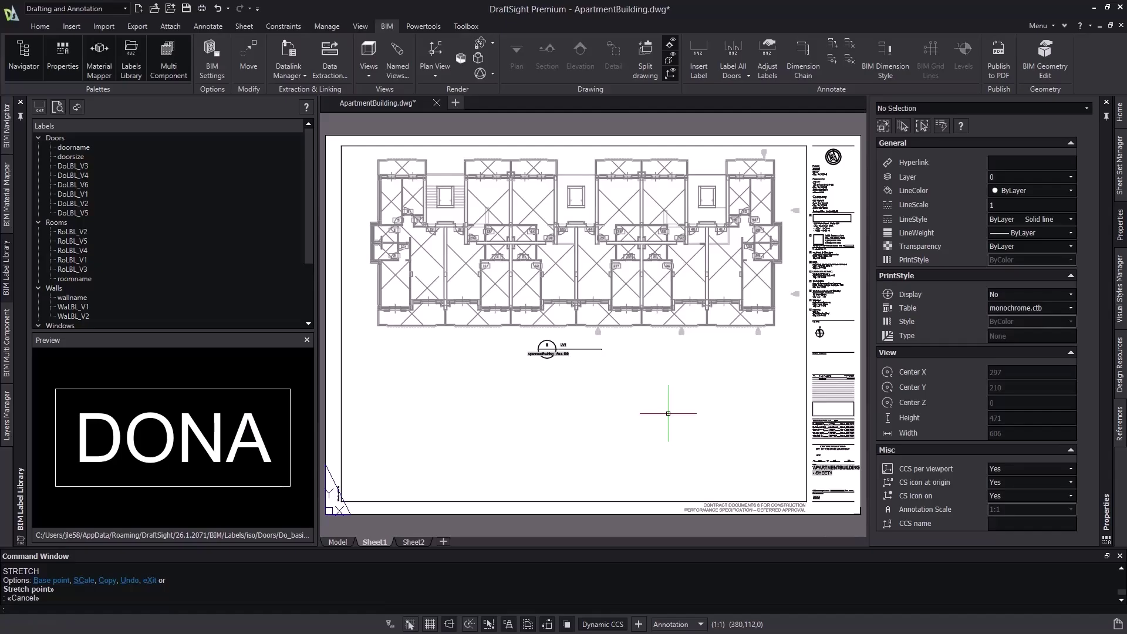
In Model space, add the BIM filter criterion Level == 1-first floor.
left_click(328, 542)
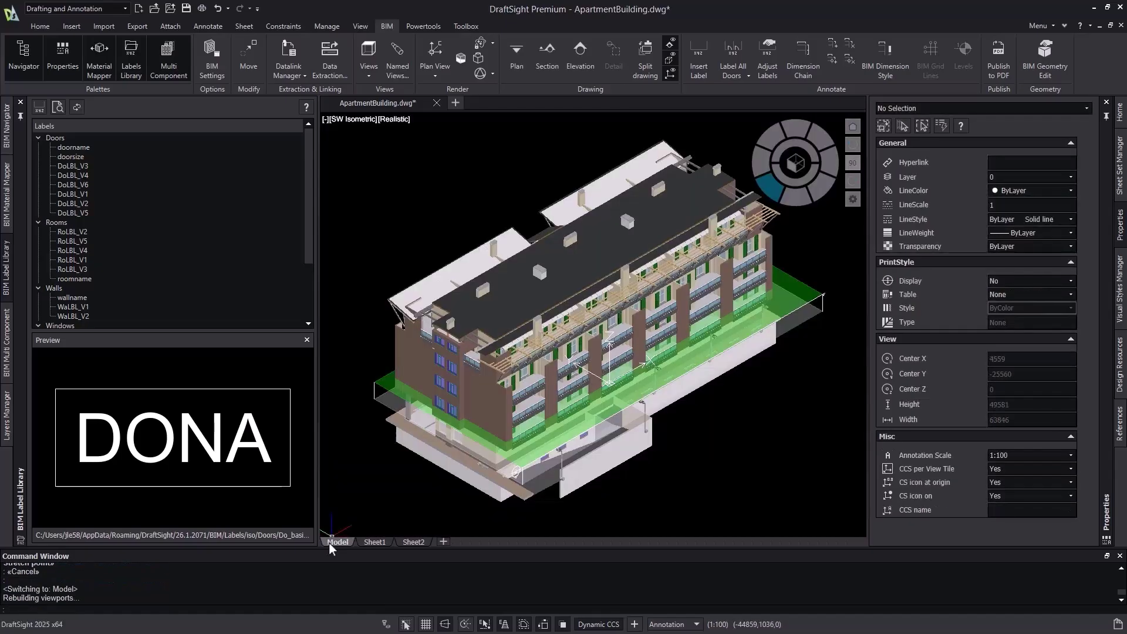
left_click(9, 146)
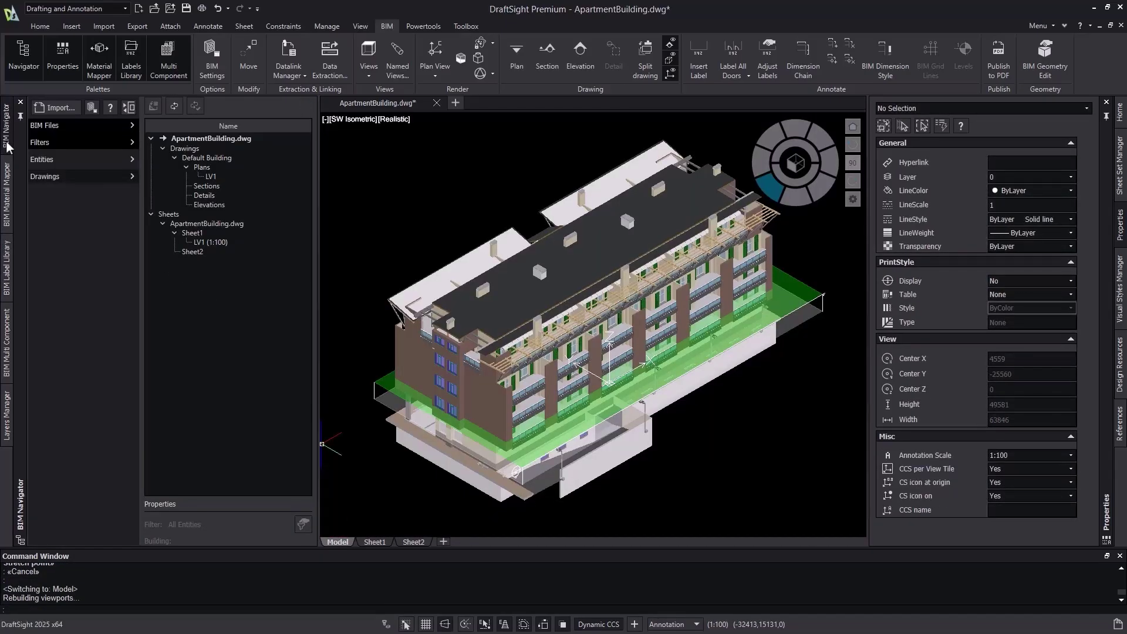
left_click(47, 143)
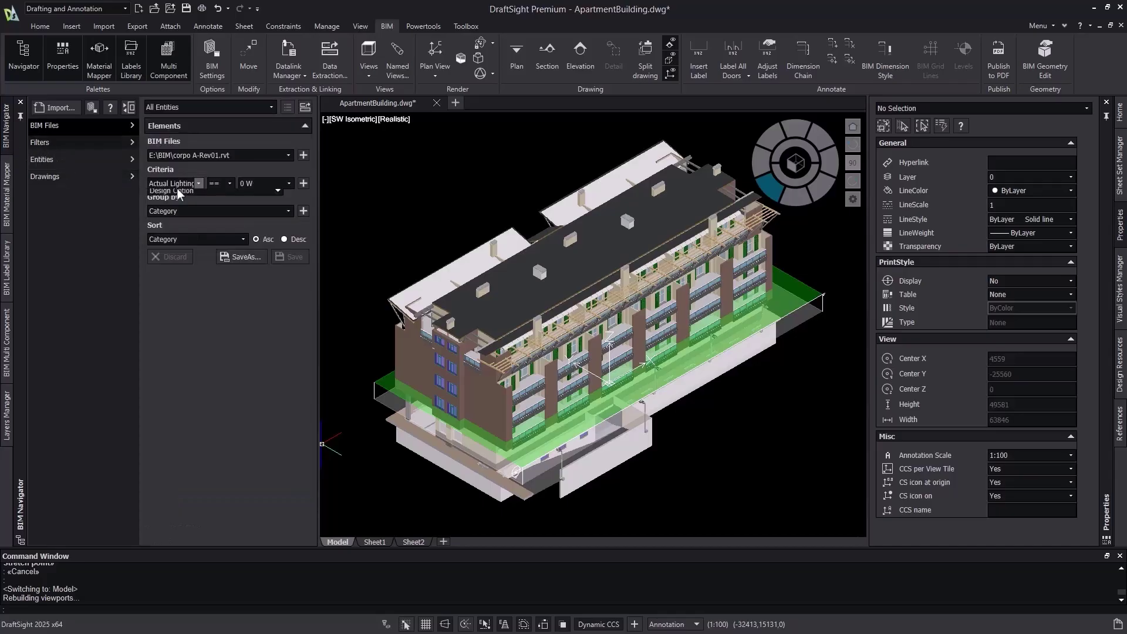
left_click(177, 187)
type("level")
key("Return")
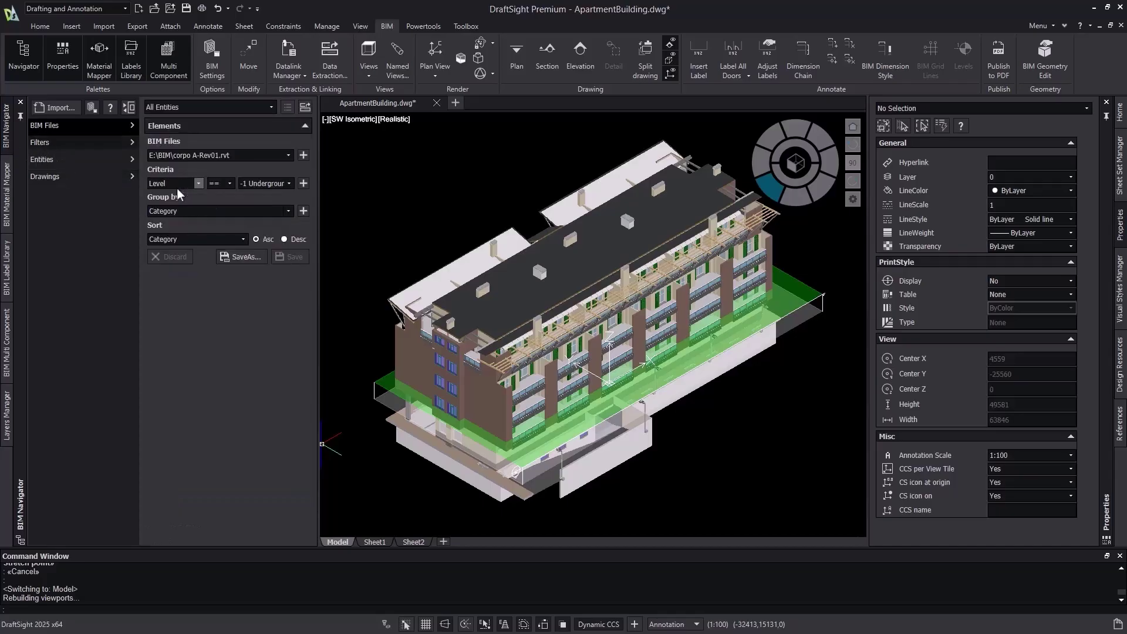
left_click(288, 184)
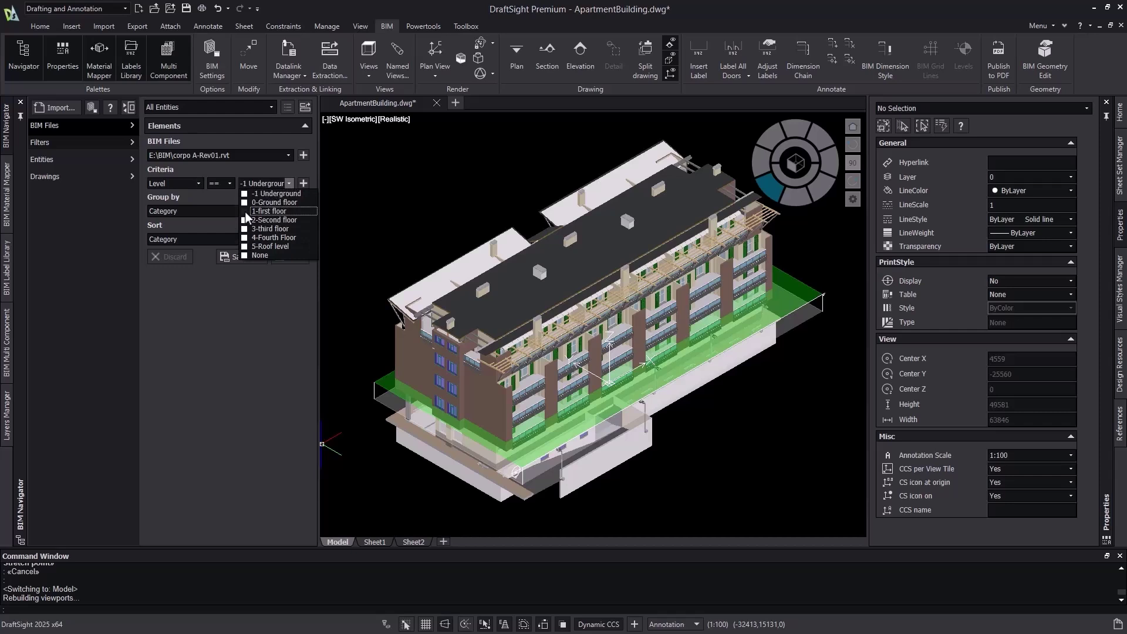
left_click(304, 181)
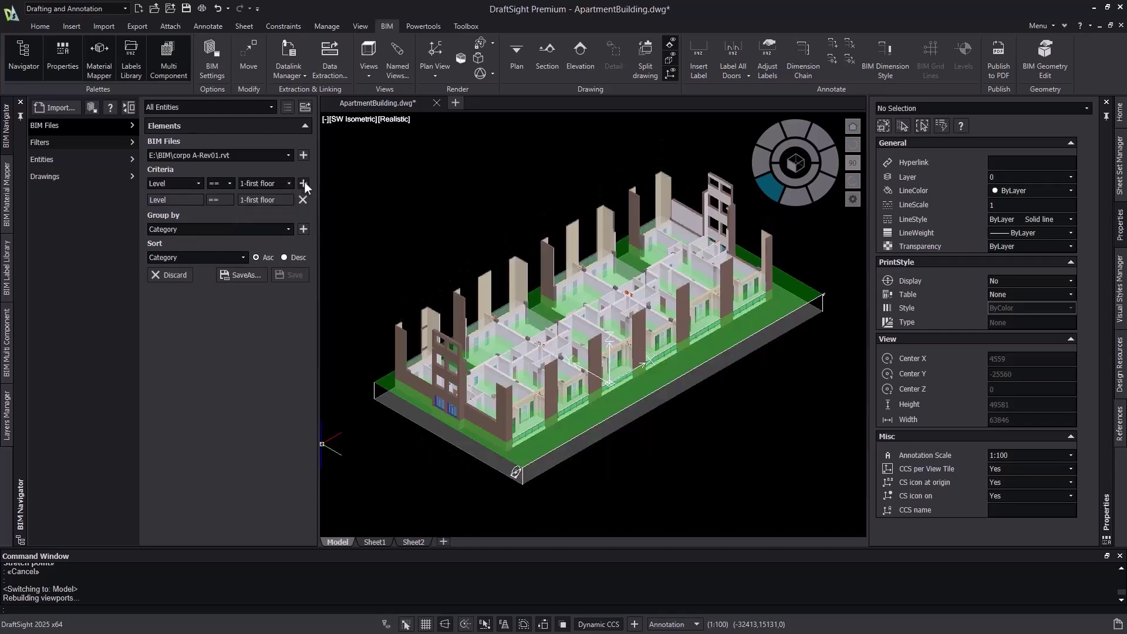
Add the Category == Door criterion and begin saving the filter.
left_click(184, 186)
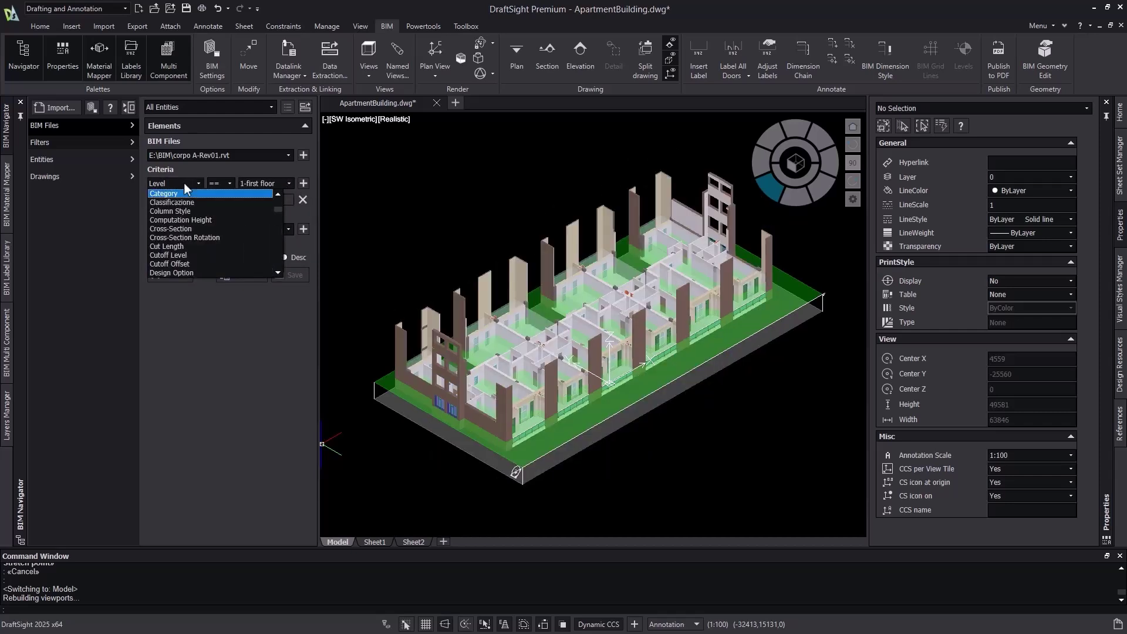
left_click(184, 189)
left_click(253, 186)
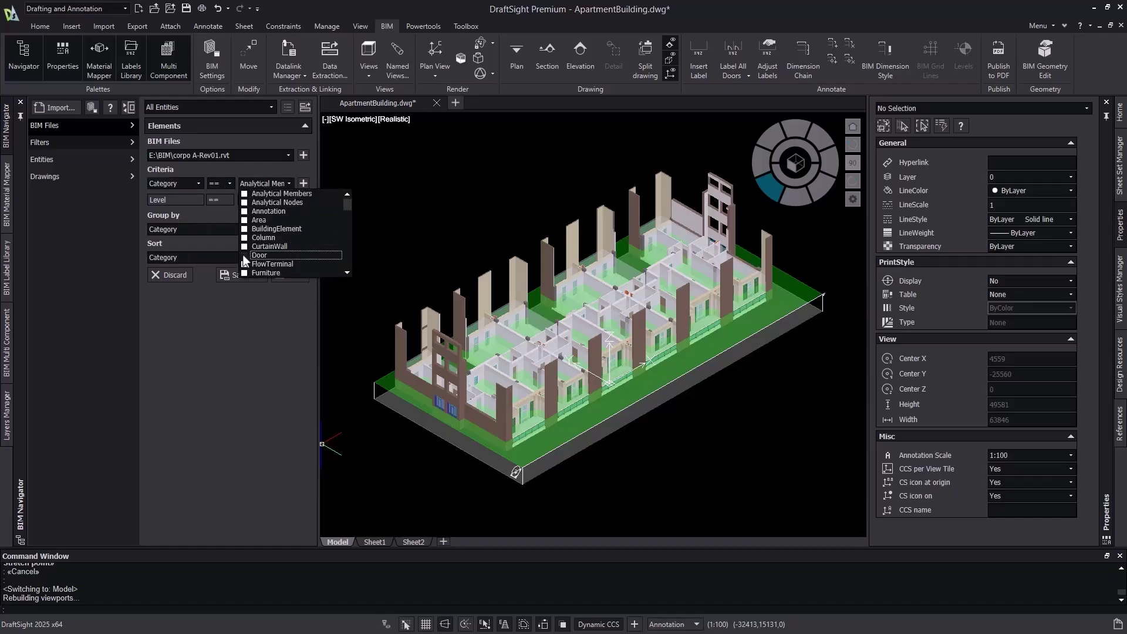
left_click(305, 182)
left_click(303, 183)
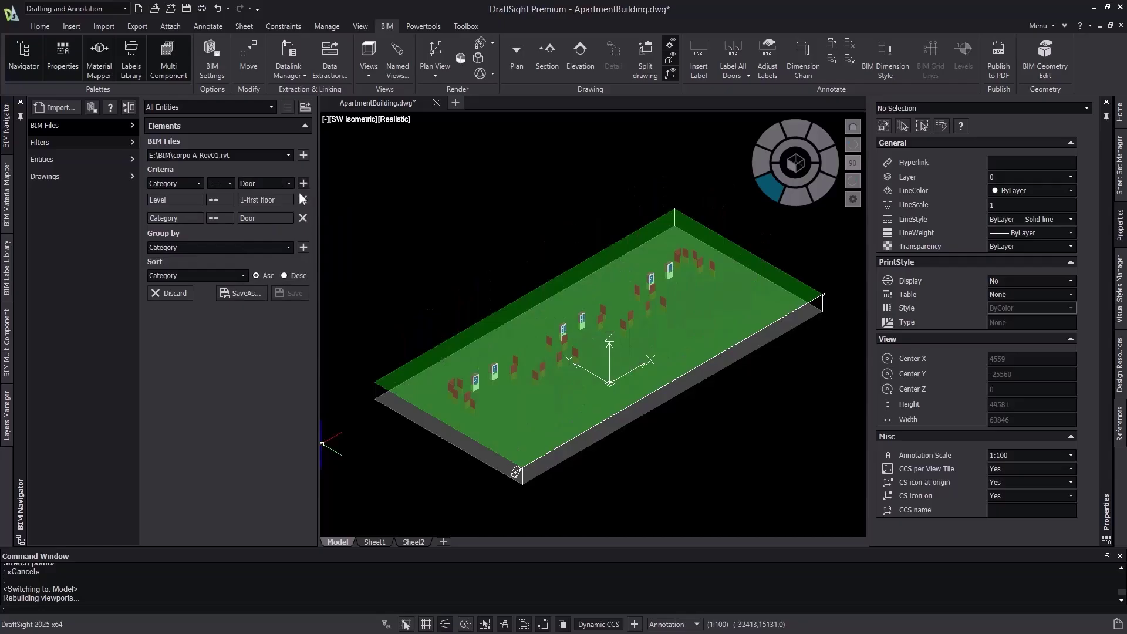
left_click(247, 292)
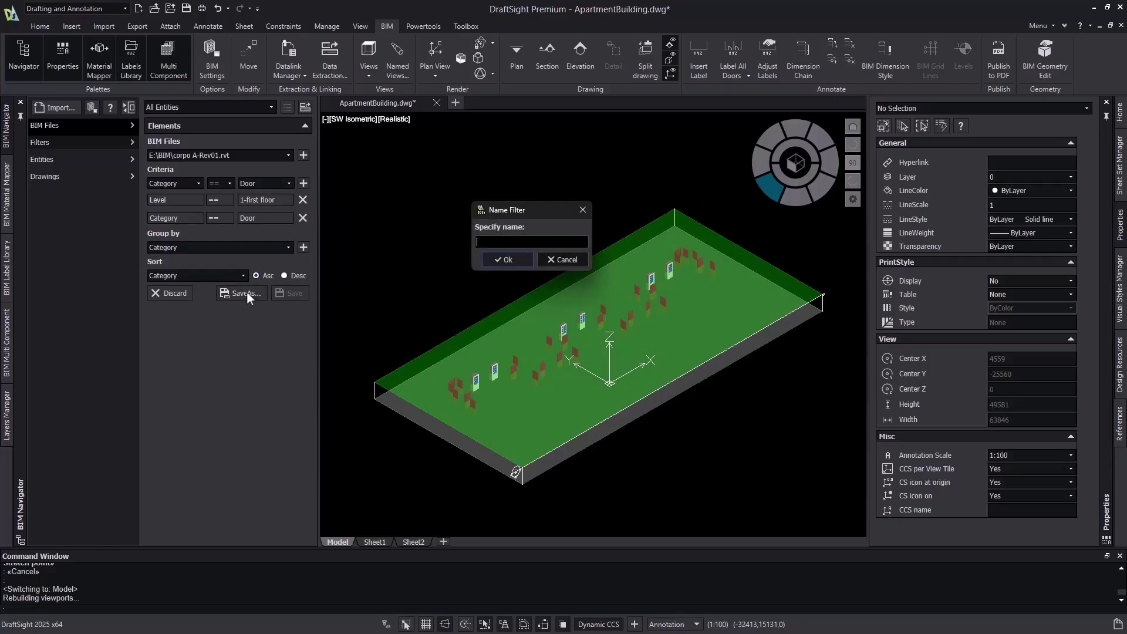
Name the filter 'LV1 - DOORS', return to Sheet1 and launch Data Extraction.
type("LV1 - DOORS")
left_click(501, 256)
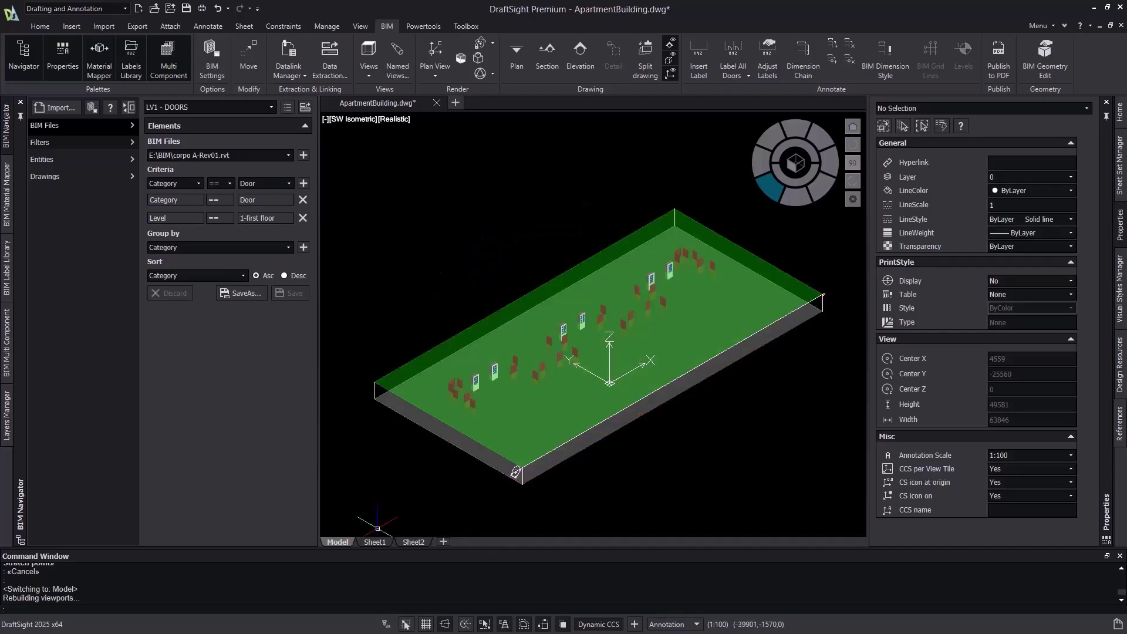
left_click(377, 541)
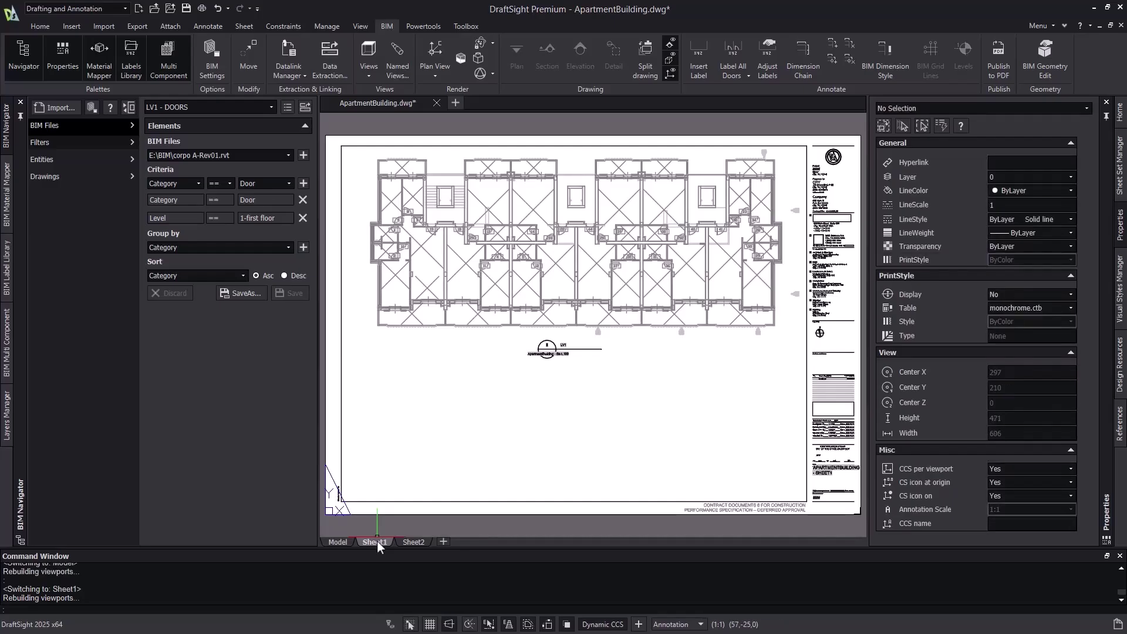
left_click(305, 107)
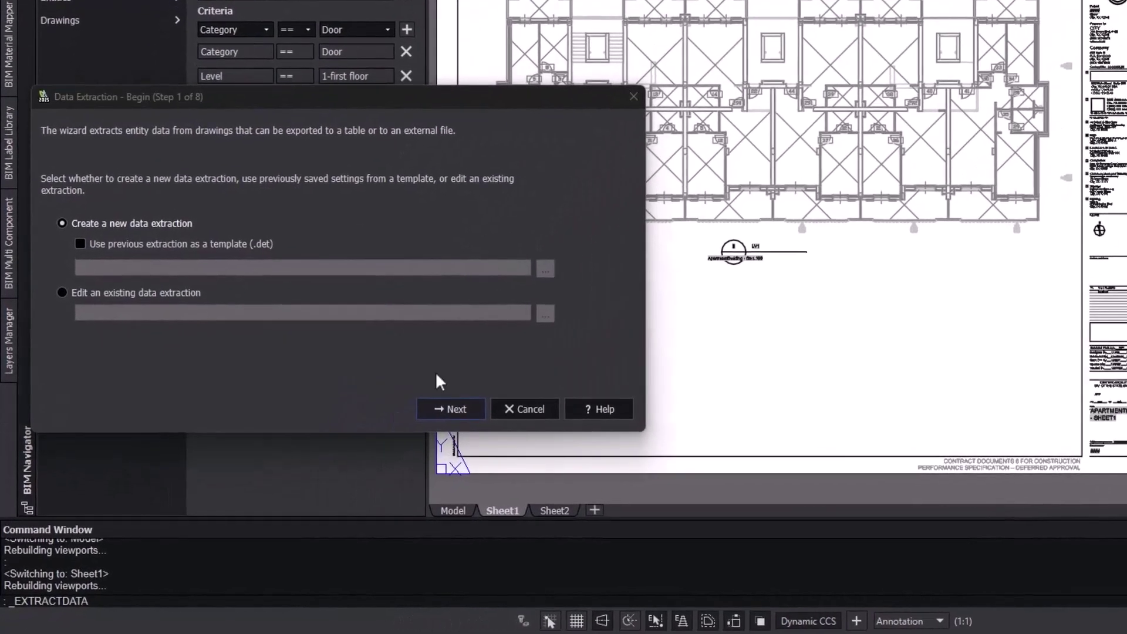
Start a new extraction and save its template as DOOR_SCH_TEMPLATE.det.
key("Return")
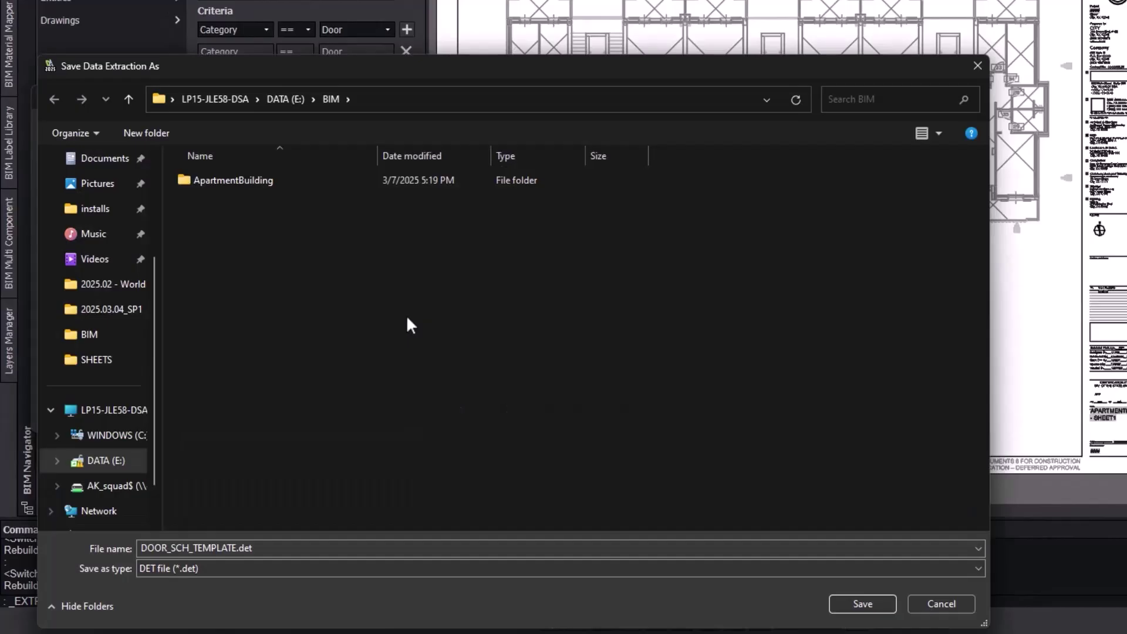
double_click(429, 547)
type("DOOR_SCH_")
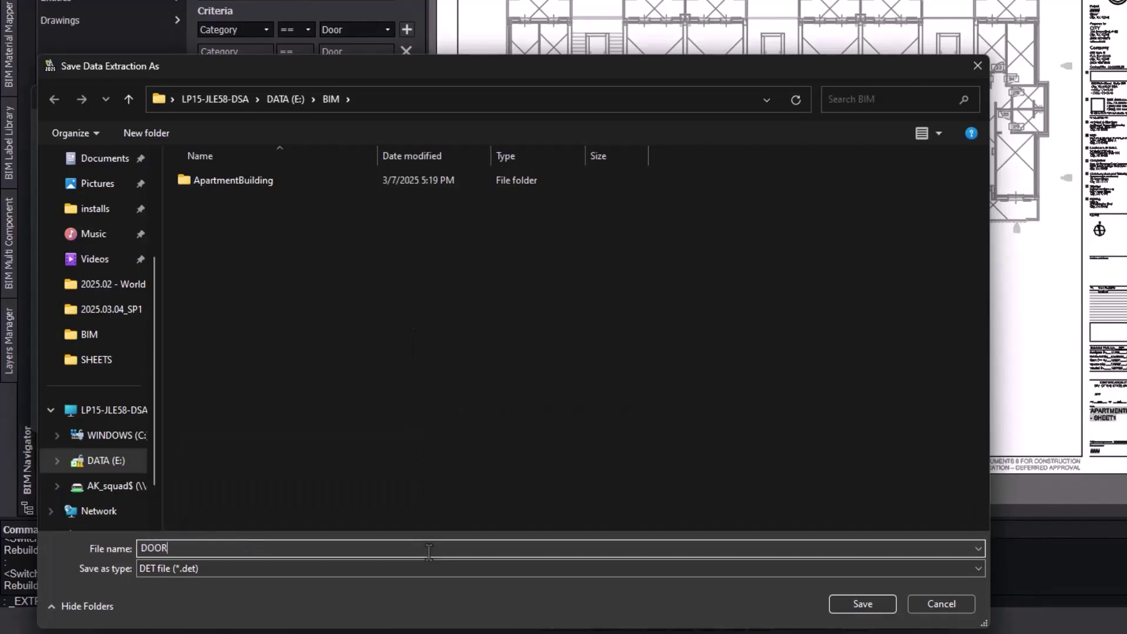
type("TEMPLATE")
key("Return")
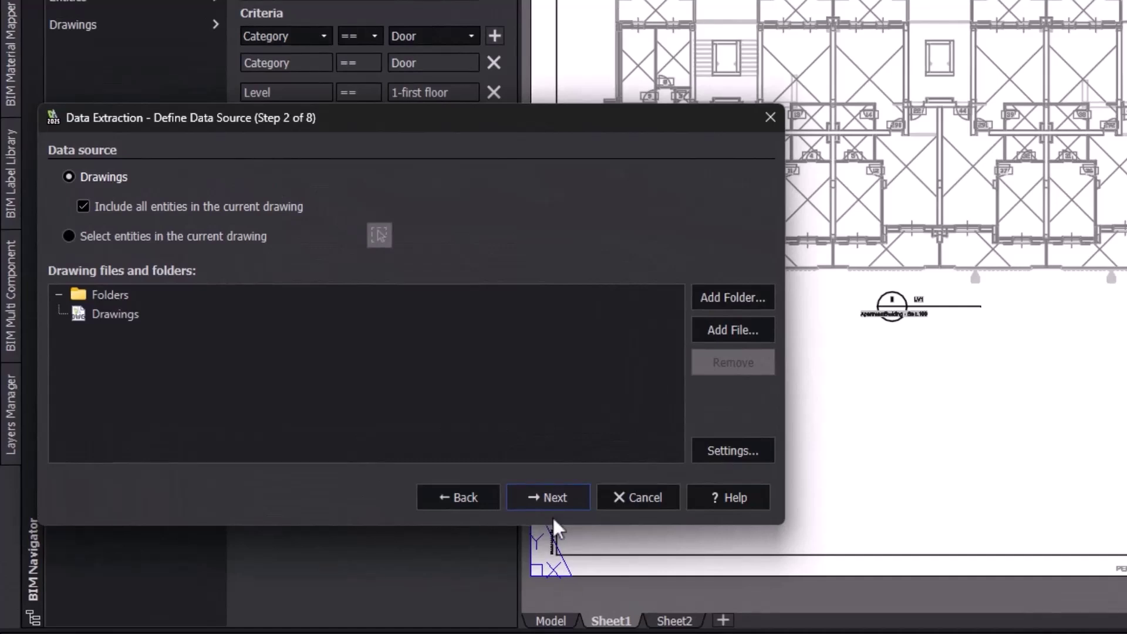
Uncheck all entity types except BIM Entity and advance to Step 4.
left_click(549, 492)
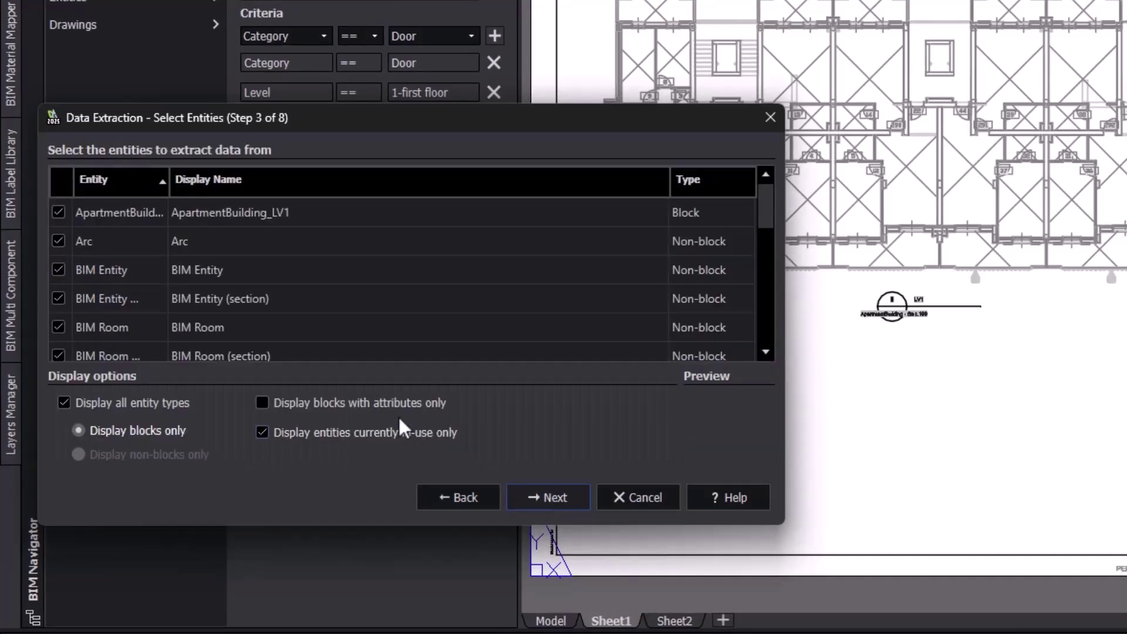
left_click(163, 280)
right_click(164, 275)
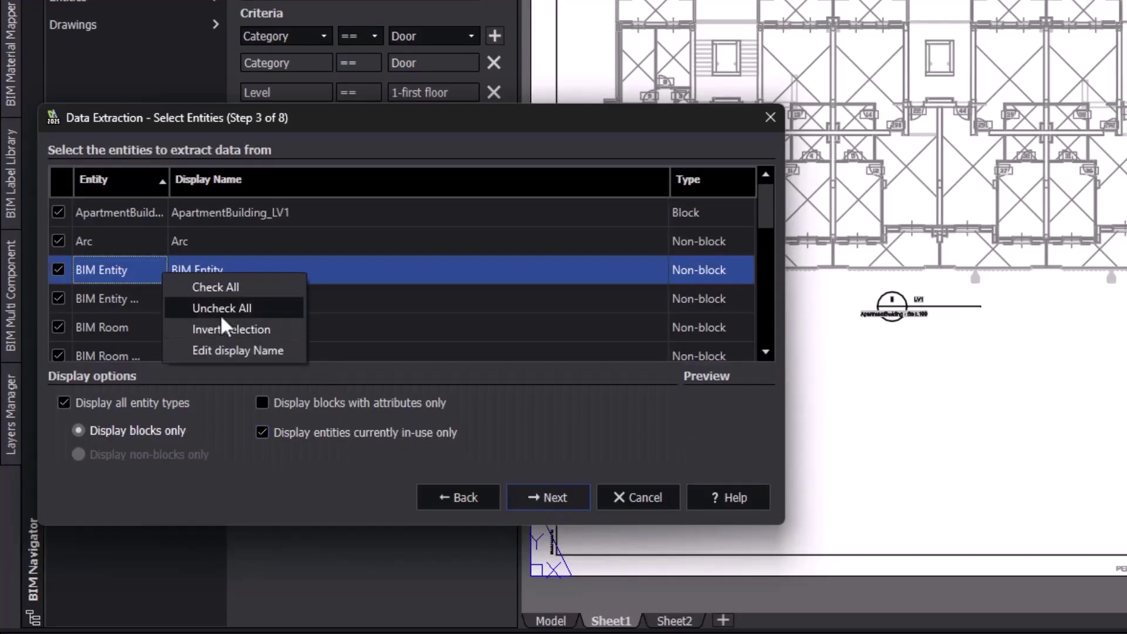
left_click(222, 311)
left_click(58, 269)
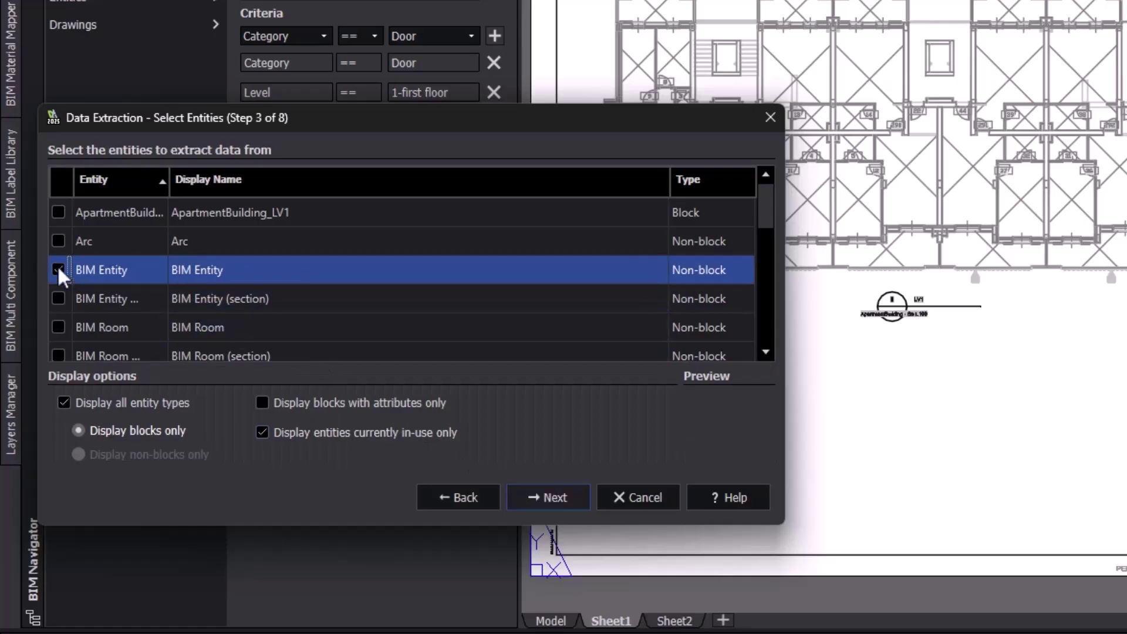
left_click(547, 497)
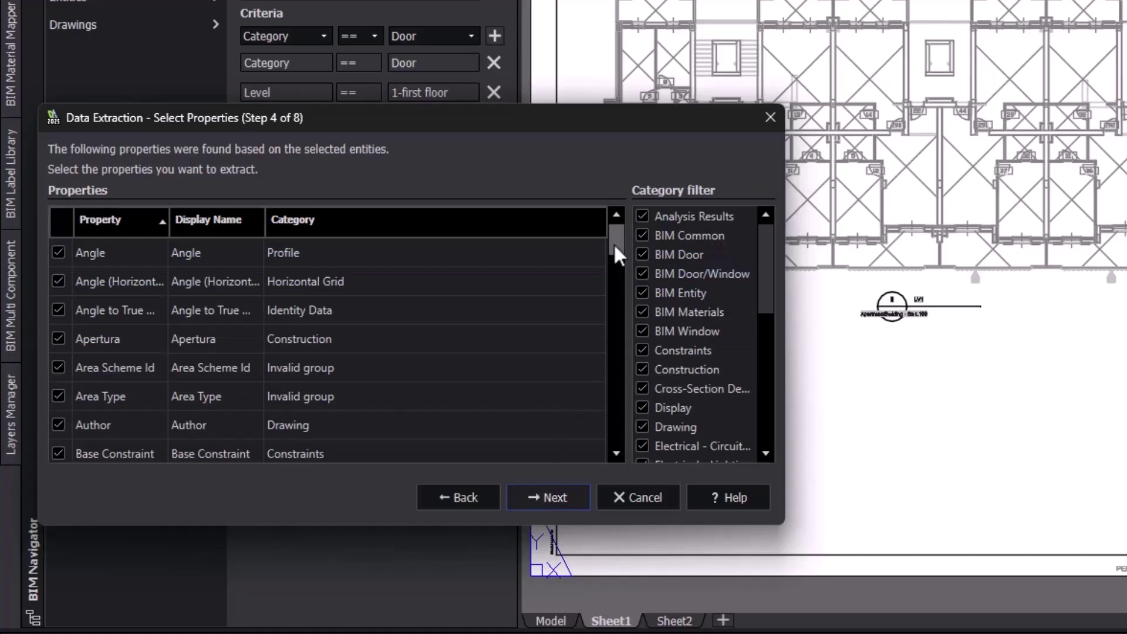
Limit the property categories to BIM Door, Identity Data and Materials and Finishes.
left_click_drag(614, 246, 619, 438)
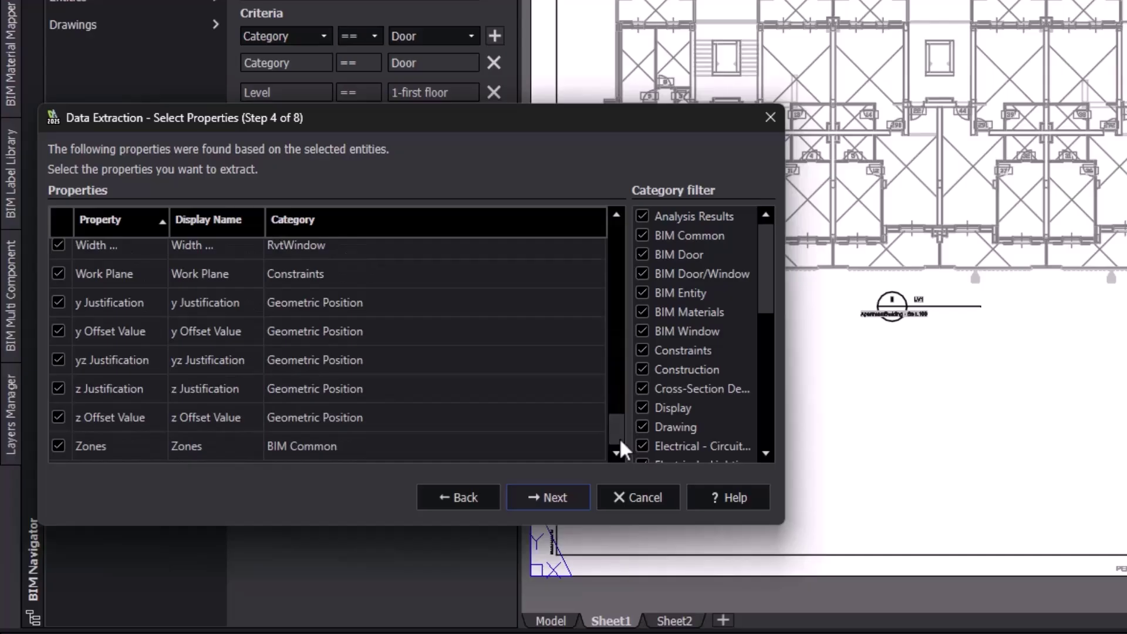
right_click(677, 303)
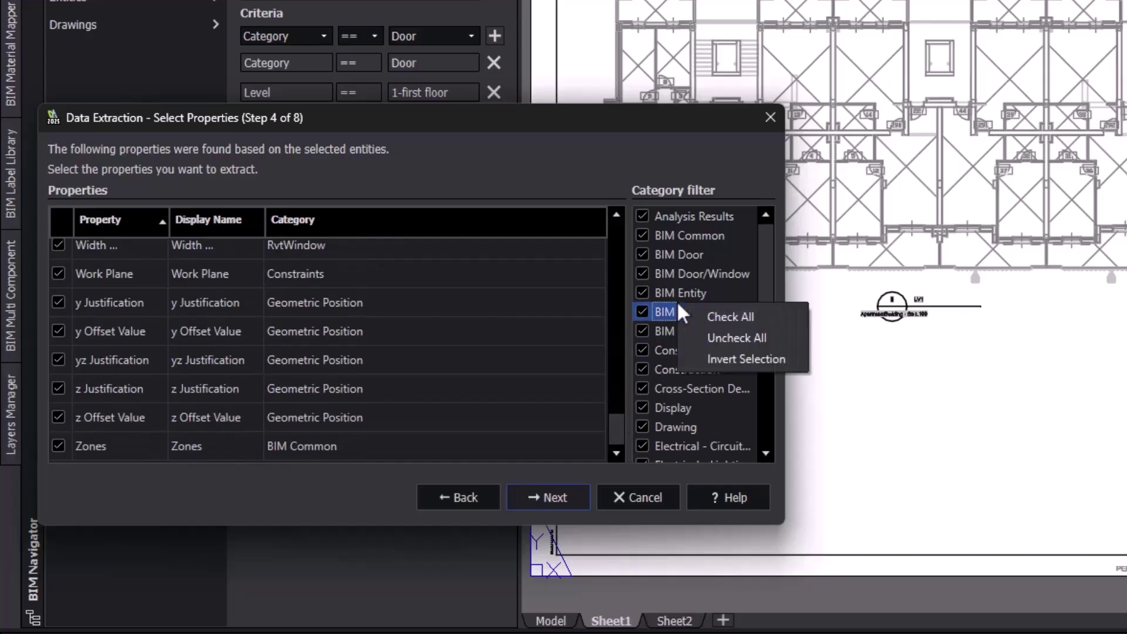
left_click(697, 338)
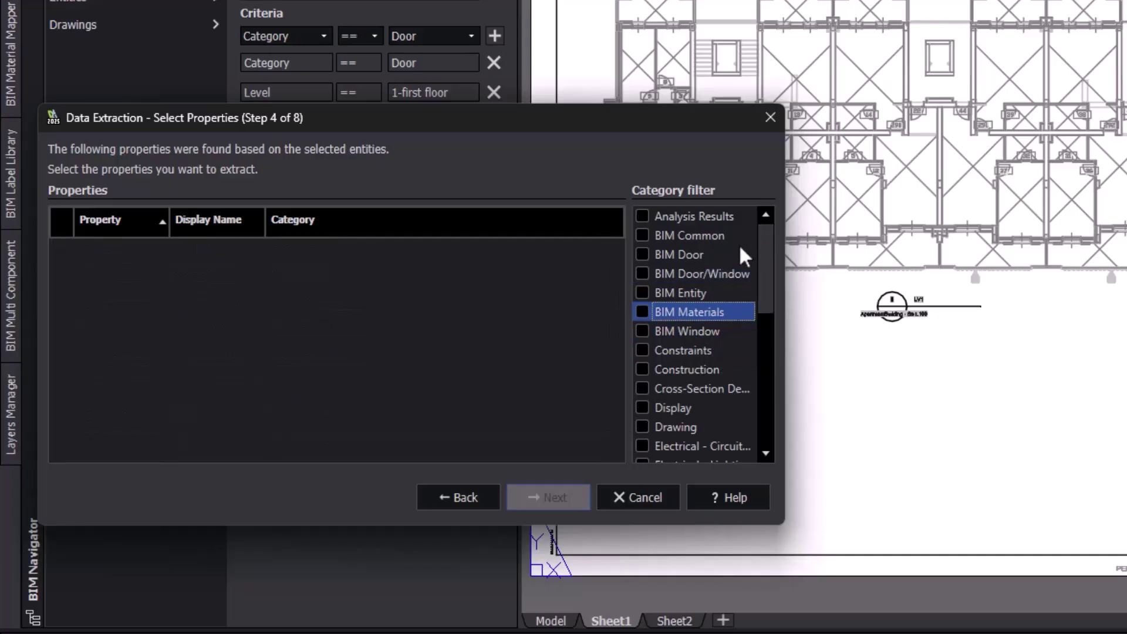
left_click(643, 250)
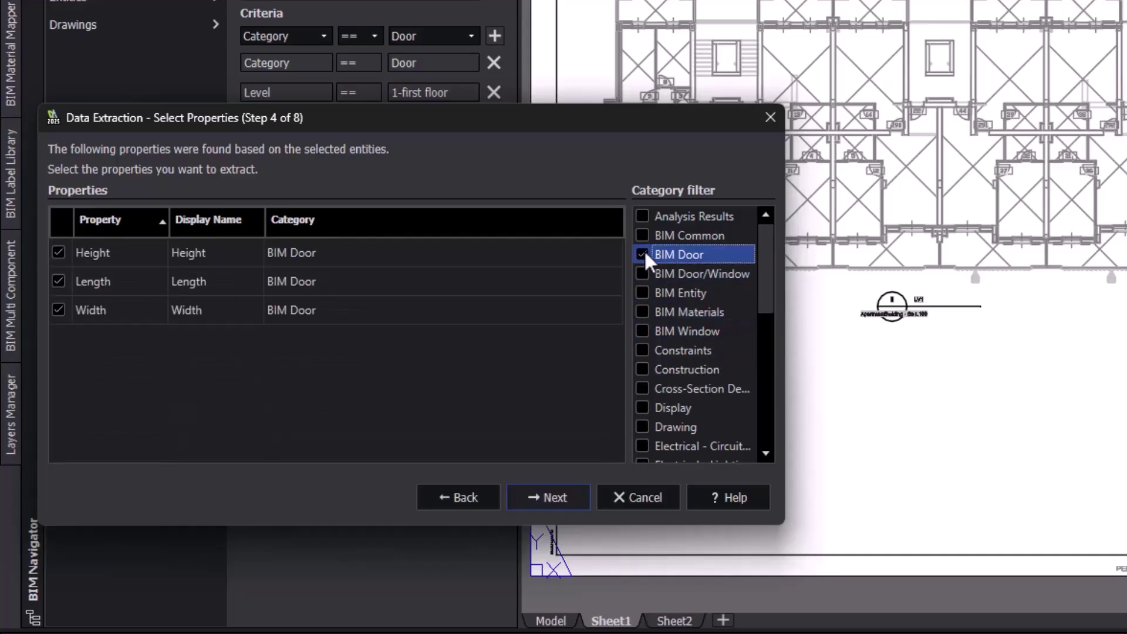
left_click_drag(765, 277, 758, 352)
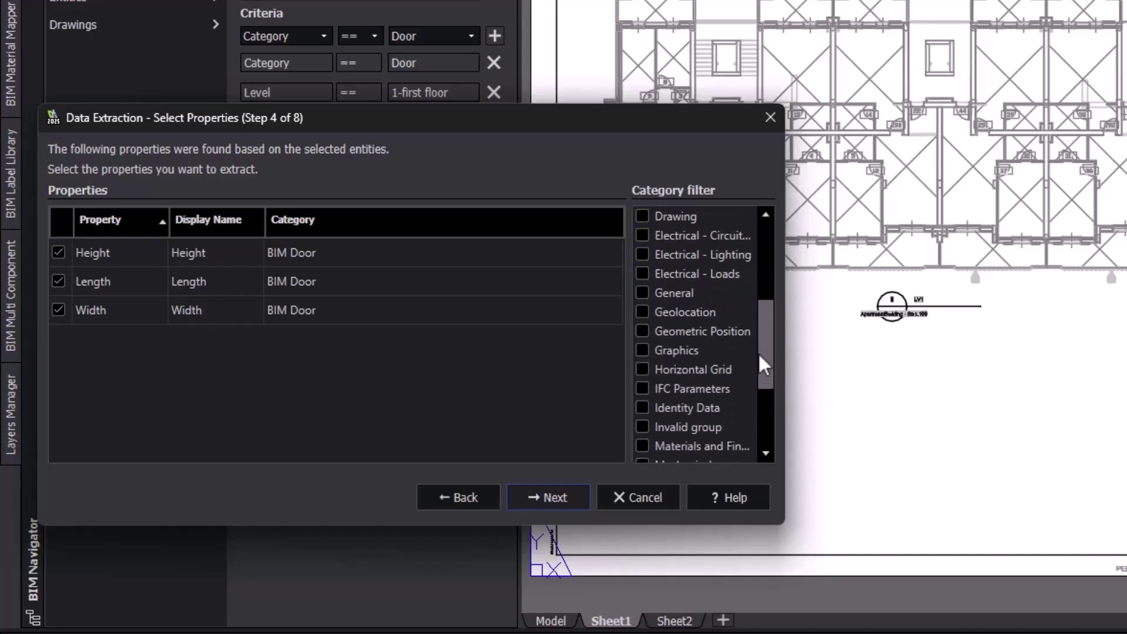
left_click(642, 407)
left_click(641, 446)
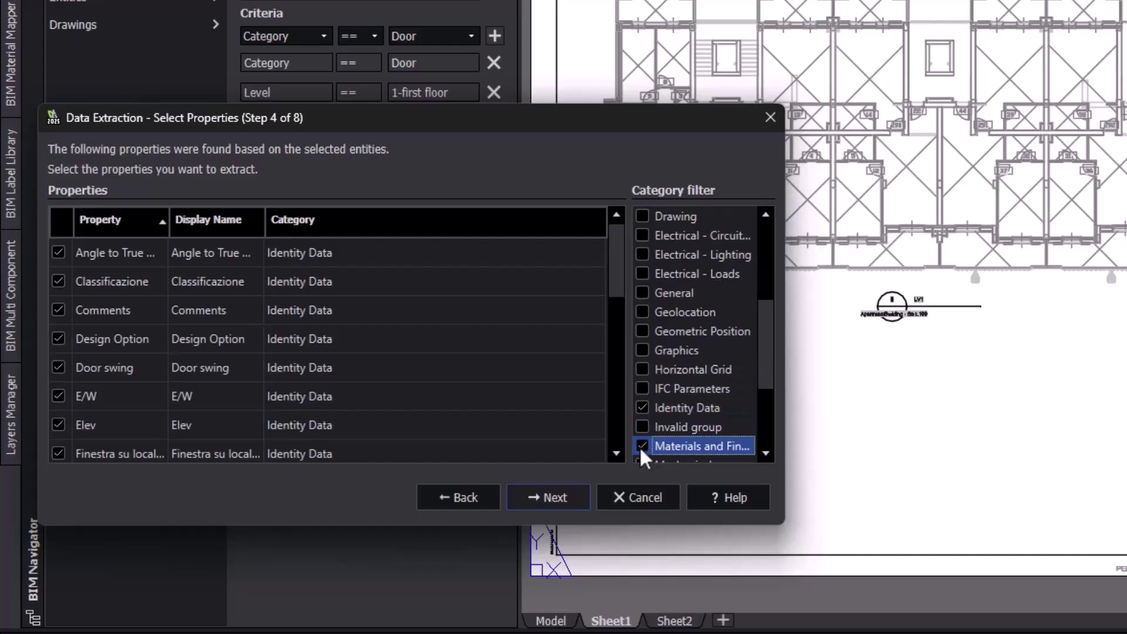
Select only the Height, Width, Mark and Frame Material properties and continue to data refining.
left_click(438, 226)
right_click(132, 253)
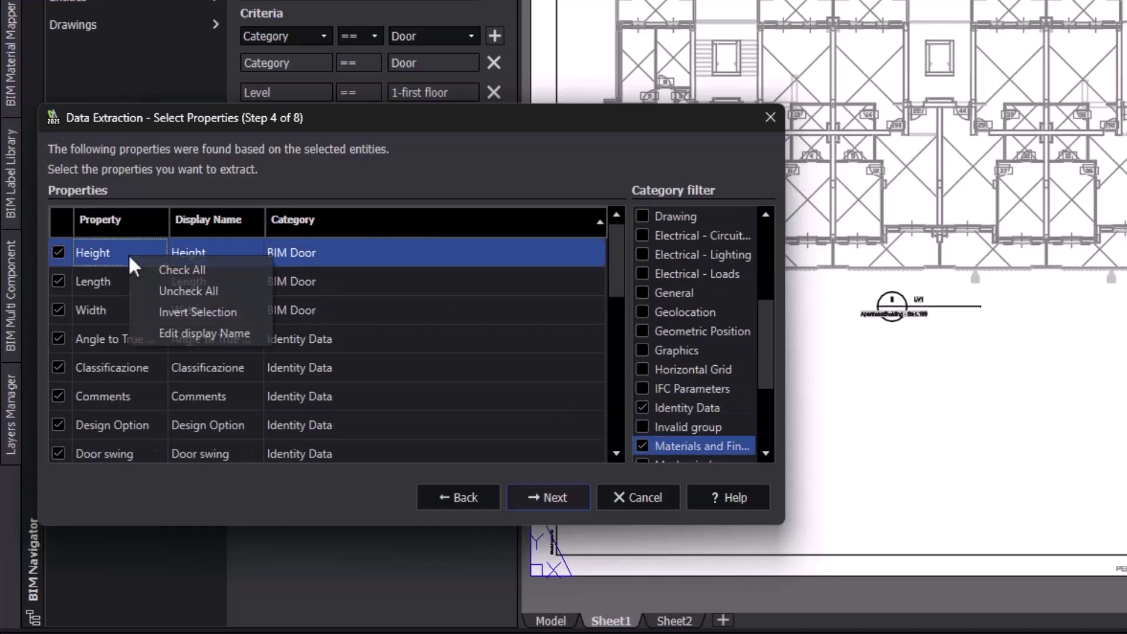
left_click(166, 290)
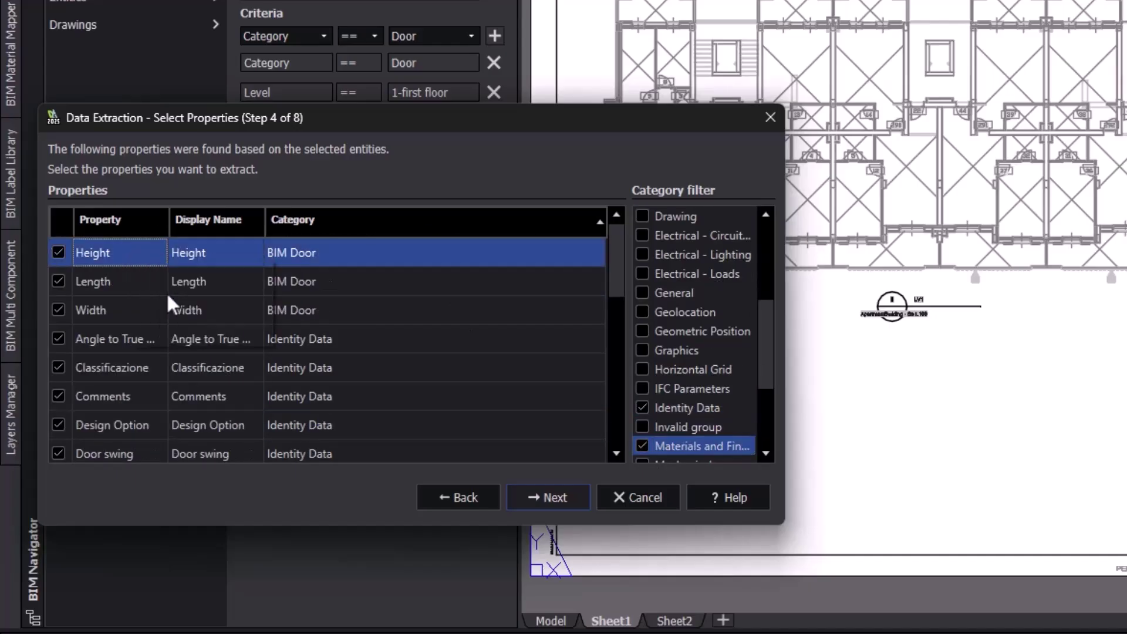
left_click(58, 252)
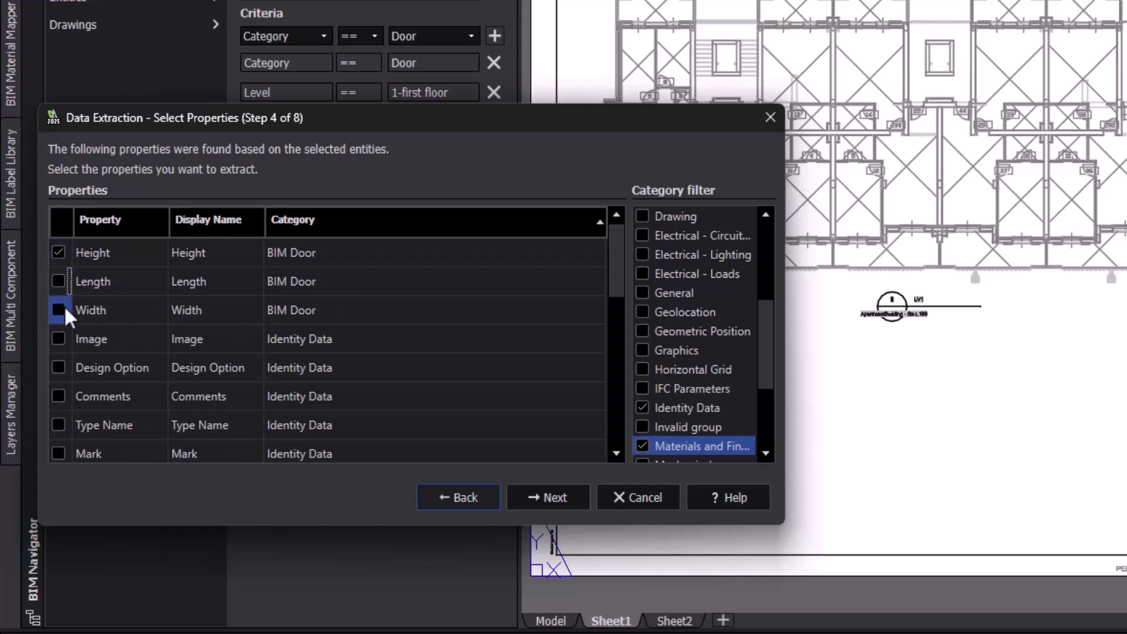
left_click(58, 453)
left_click(616, 453)
left_click(616, 454)
left_click(616, 453)
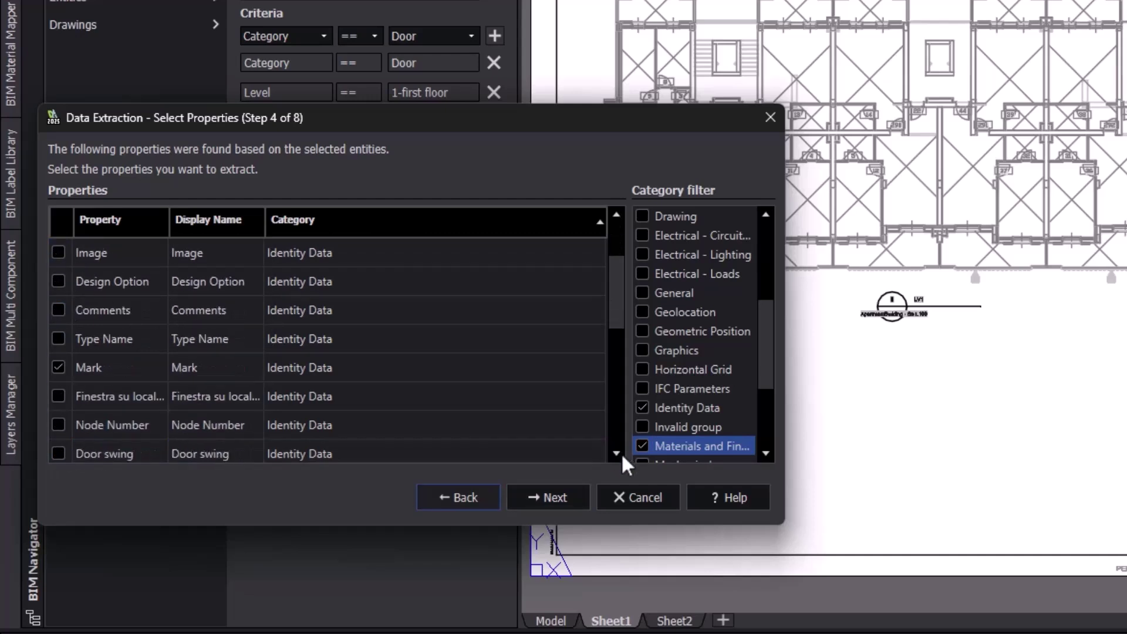
scroll(621, 453, "down", 4)
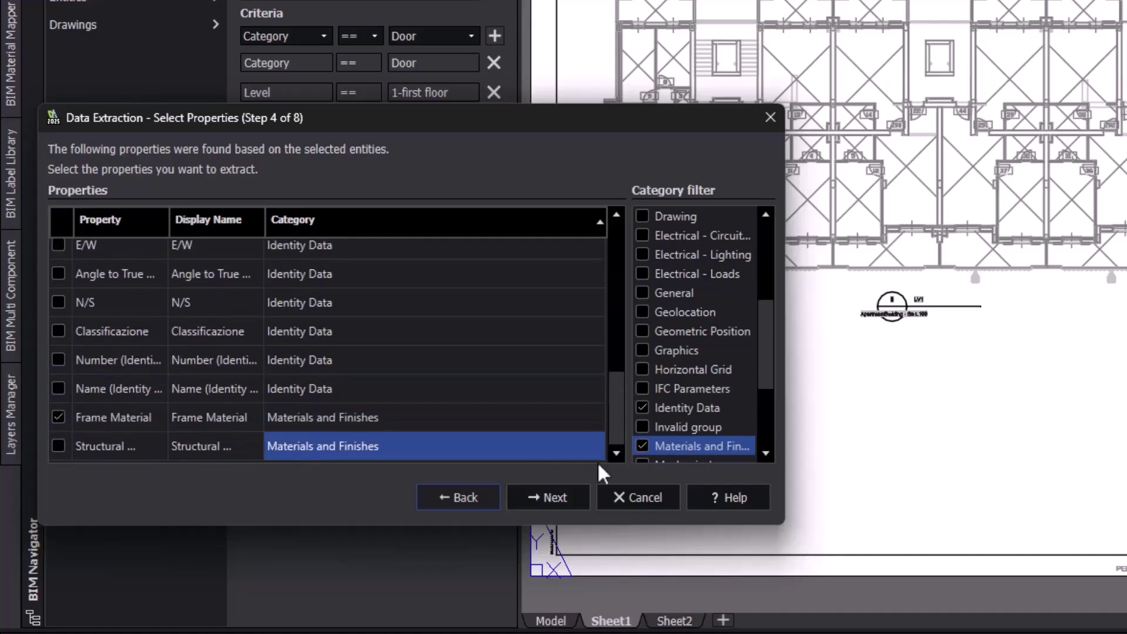
left_click(565, 487)
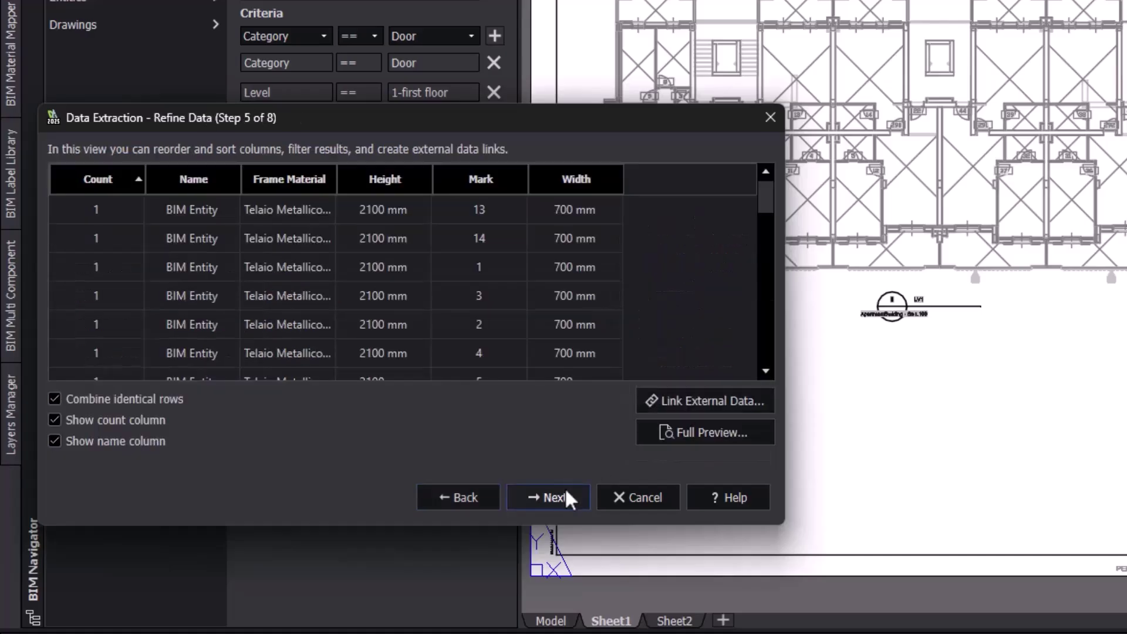
Hide count and name columns, order columns Mark, Height, Width, Frame Material, sorted by Mark ascending.
left_click(144, 420)
left_click(144, 440)
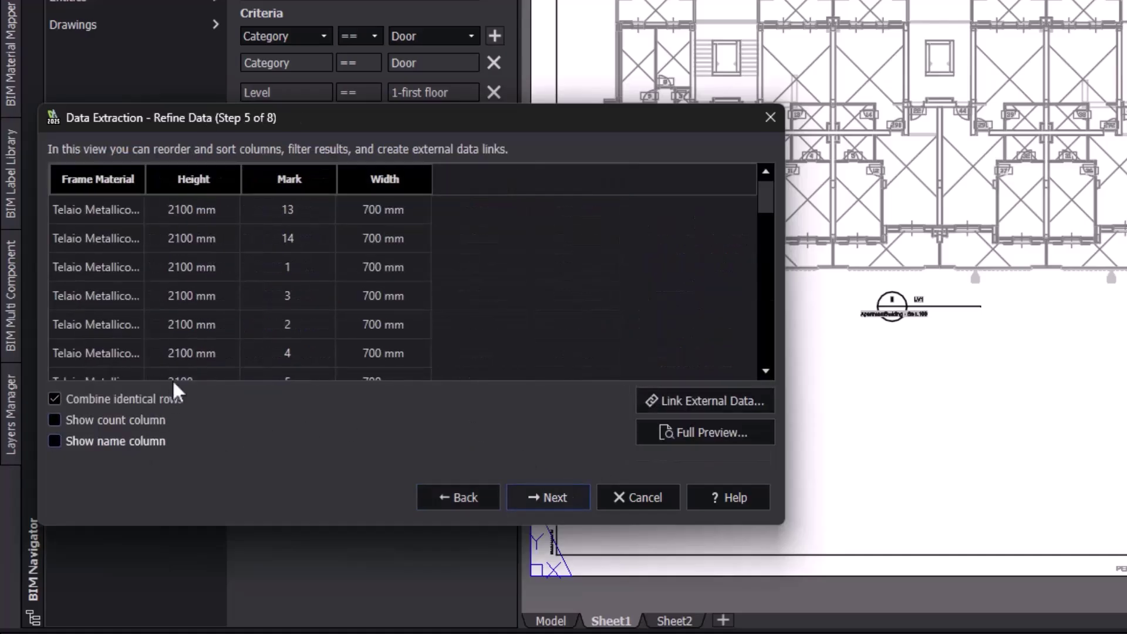
left_click_drag(293, 182, 55, 184)
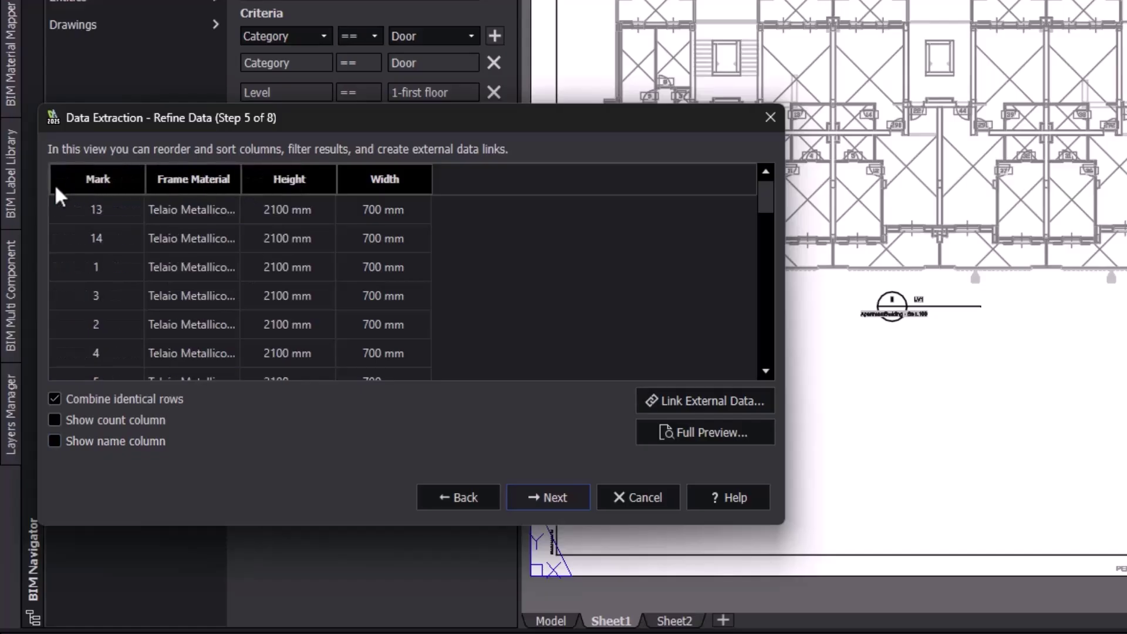
left_click(93, 182)
left_click_drag(265, 177, 165, 185)
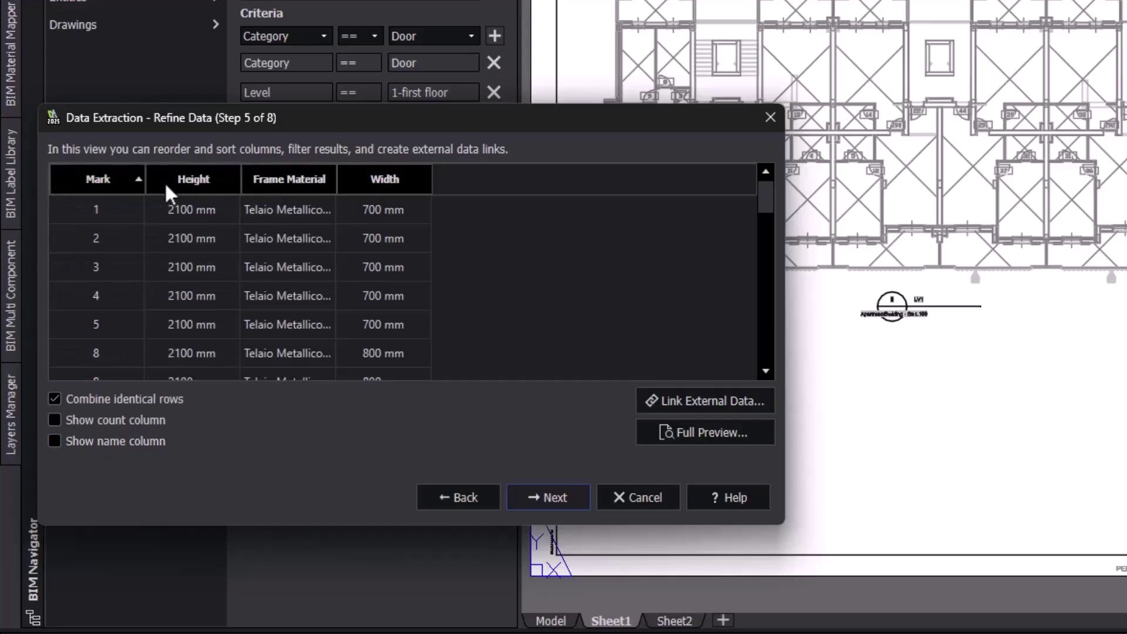
left_click_drag(396, 179, 260, 181)
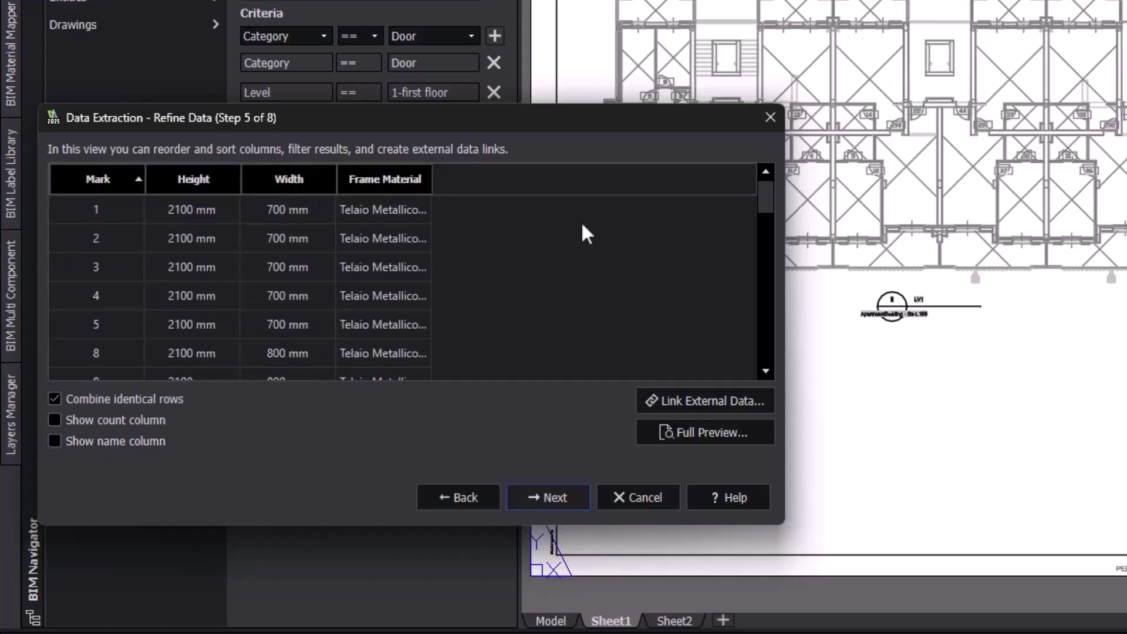
left_click_drag(761, 201, 760, 371)
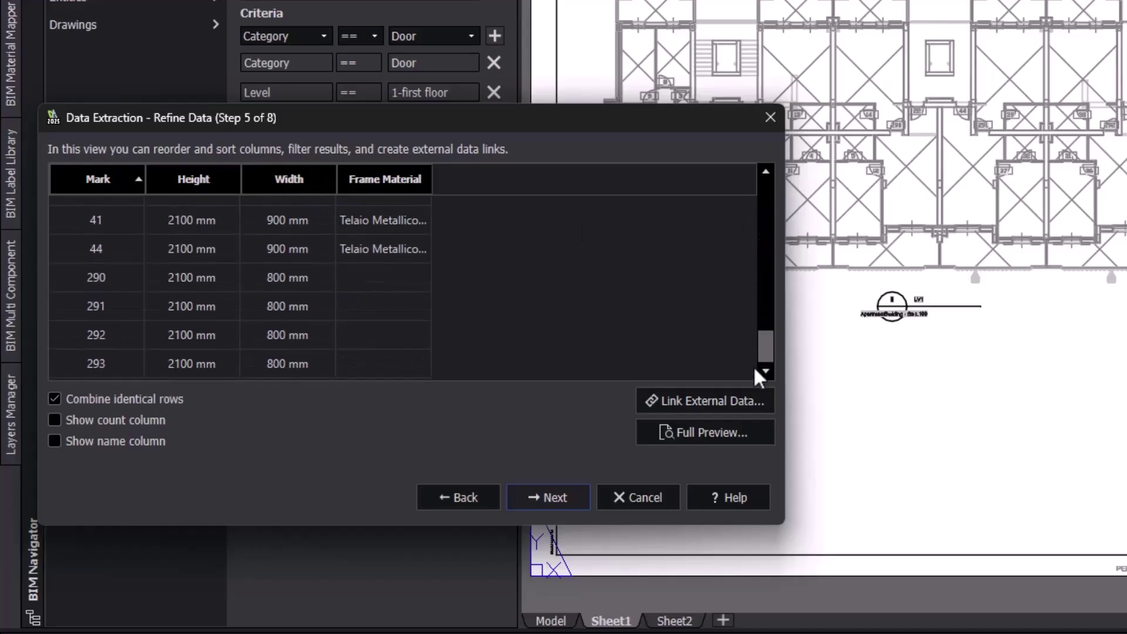
left_click(575, 497)
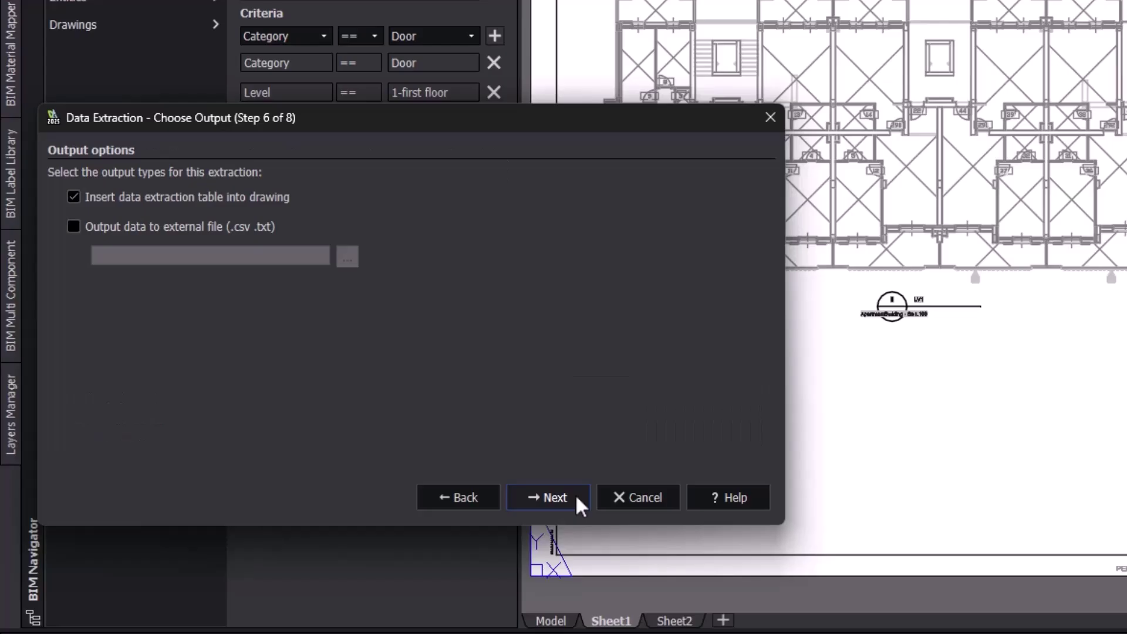
Insert the table titled 'LV1 DOOR SCHEDULE' with the CUSTOM_STANDARD table style and finish.
left_click(577, 499)
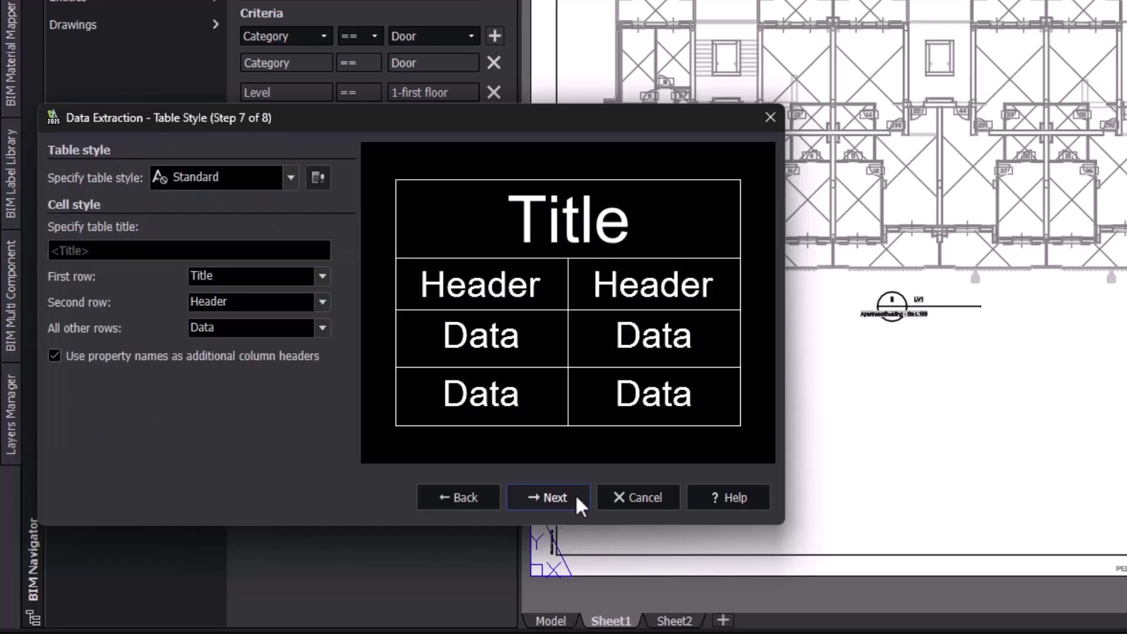
type("LV1 DOOR SCHEDULE")
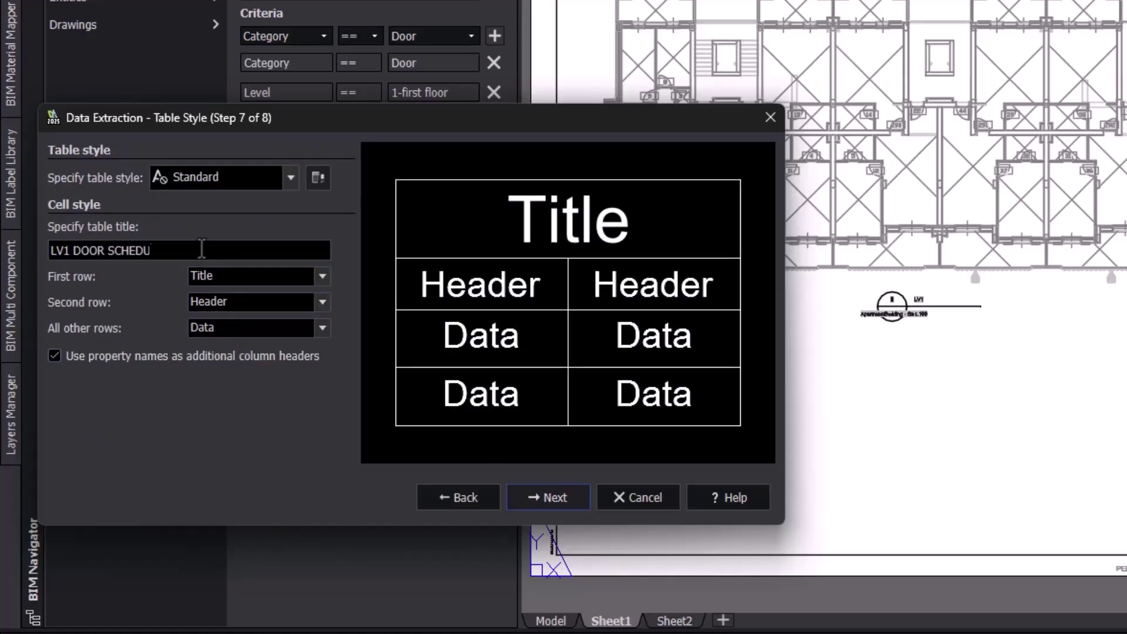
left_click(218, 176)
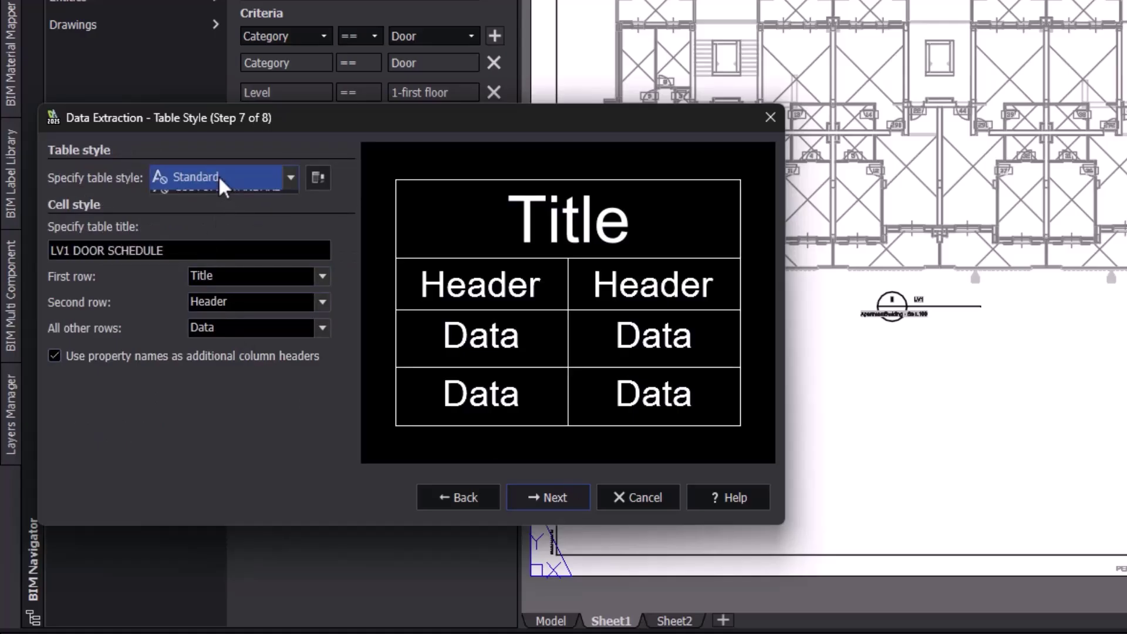
left_click(219, 211)
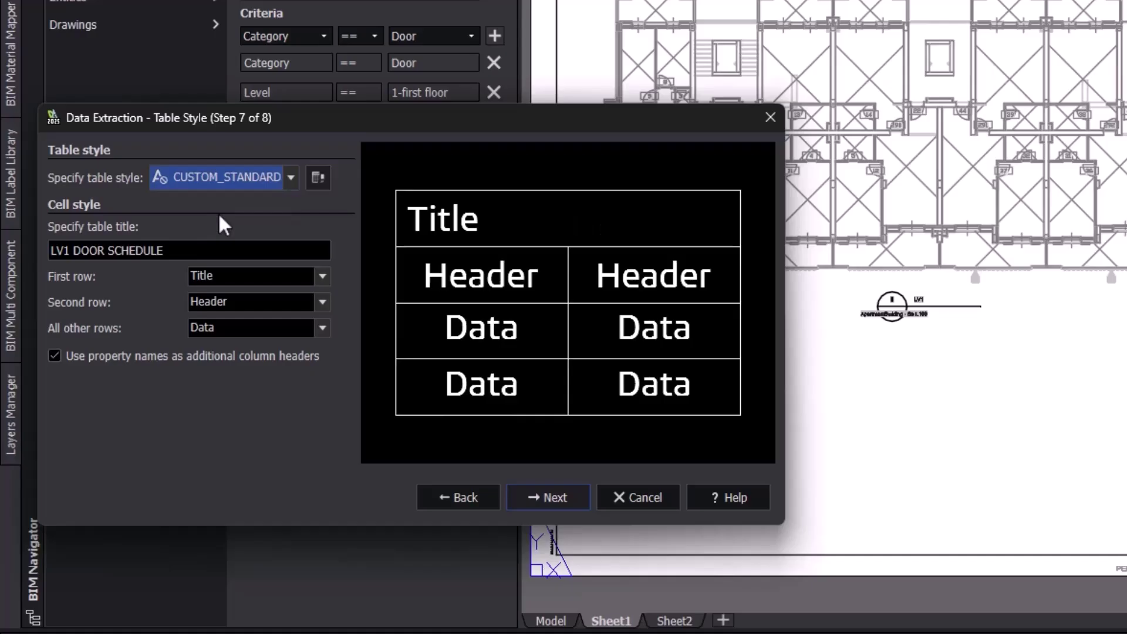
left_click(525, 498)
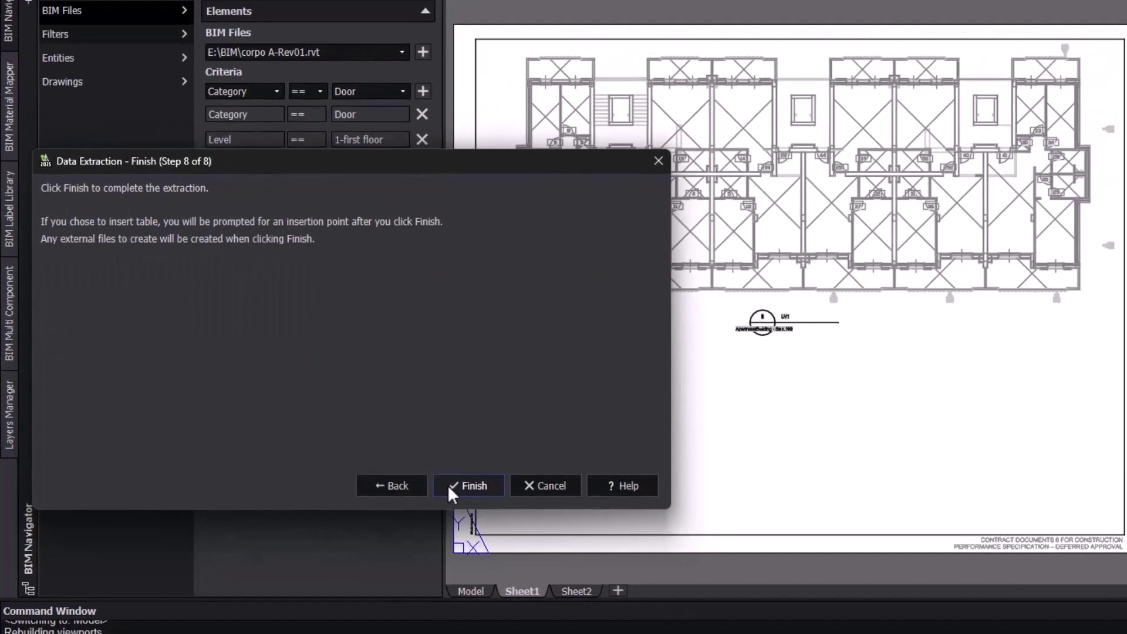
left_click(525, 499)
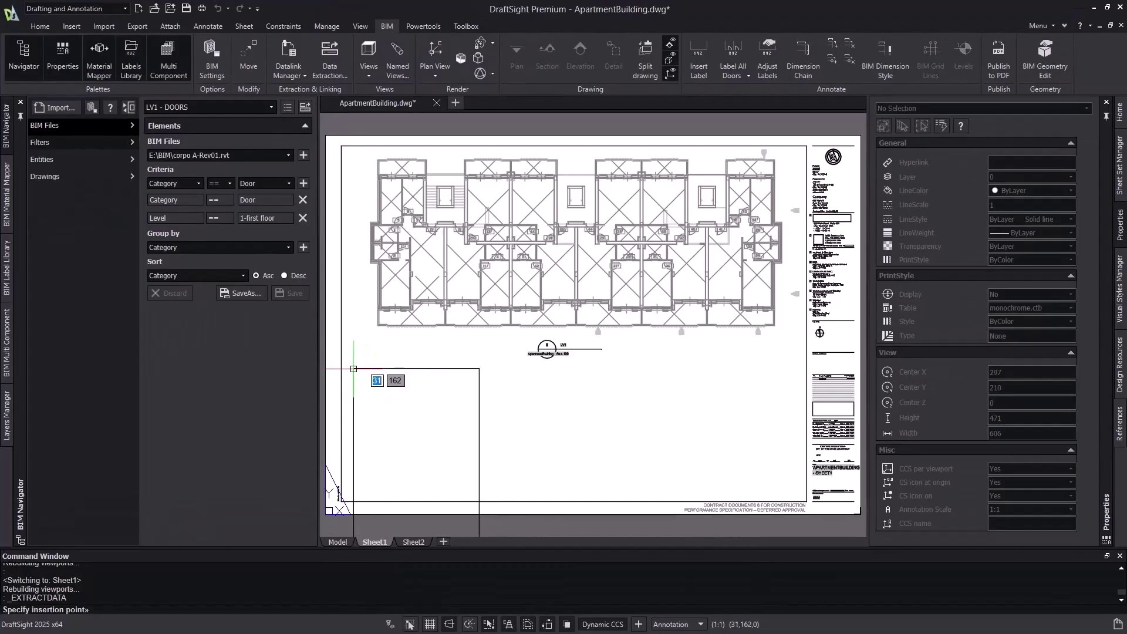
Place the door schedule below the Sheet1 floor plan and select it.
left_click(354, 368)
middle_click_drag(493, 443, 503, 297)
left_click_drag(543, 455, 455, 418)
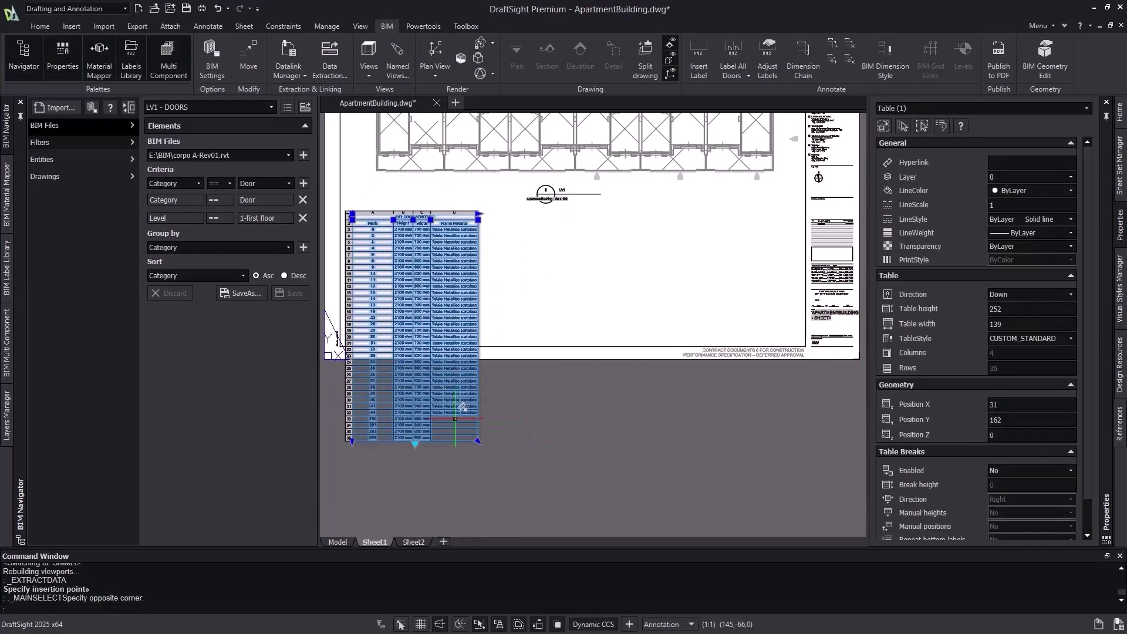
Pull the table's bottom grip up to break it into two side-by-side columns.
left_click(415, 443)
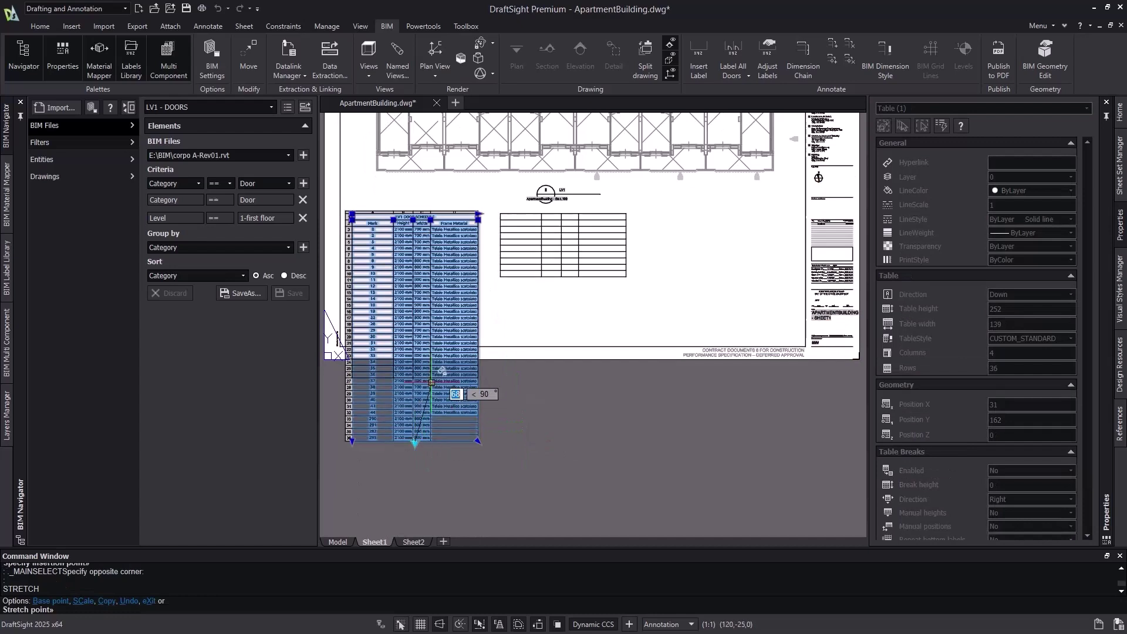
scroll(431, 382, "up", 5)
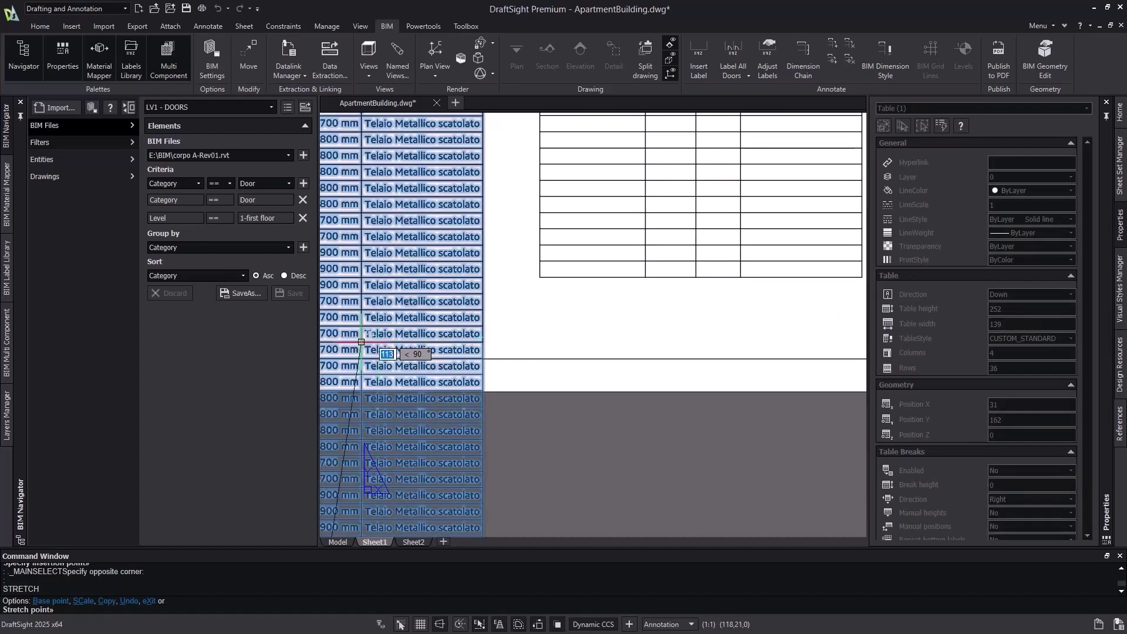
left_click(361, 342)
scroll(361, 341, "down", 6)
middle_click_drag(493, 340, 547, 398)
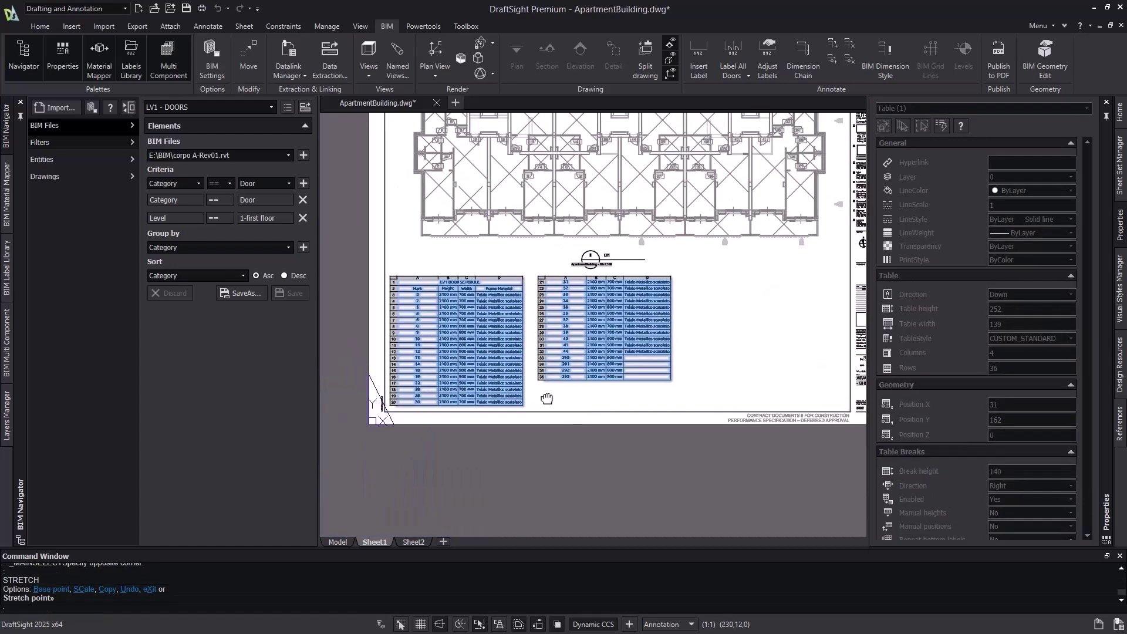
key("Escape")
middle_click(555, 319)
middle_click(555, 320)
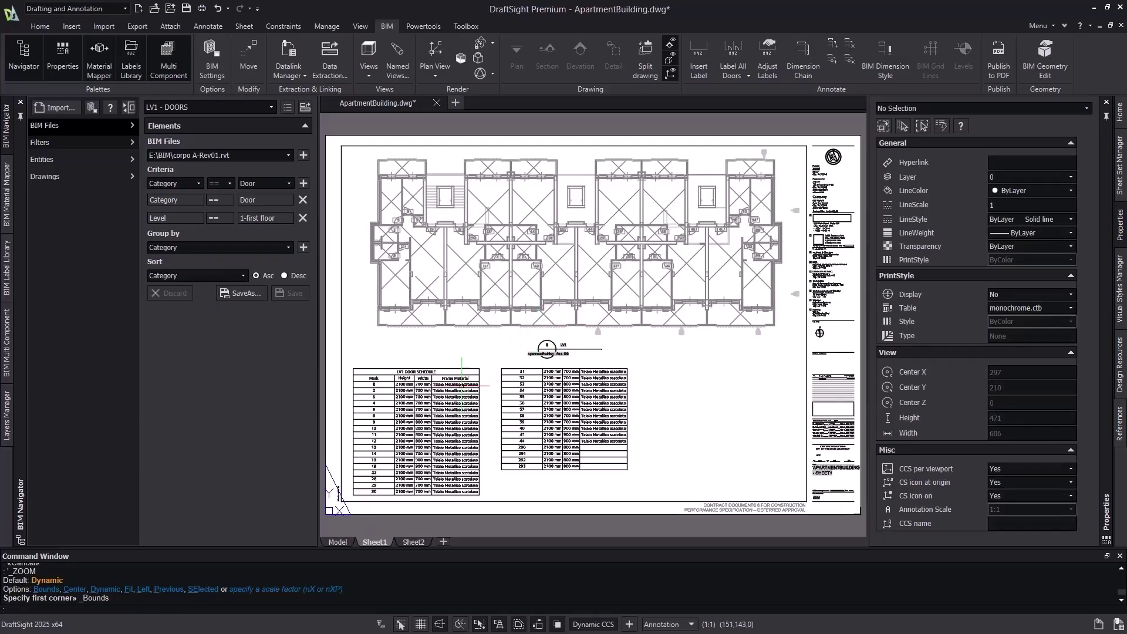
Inspect the split door schedule and floor plan on Sheet1, then switch to Sheet2.
scroll(383, 411, "up", 2)
scroll(383, 411, "up", 2)
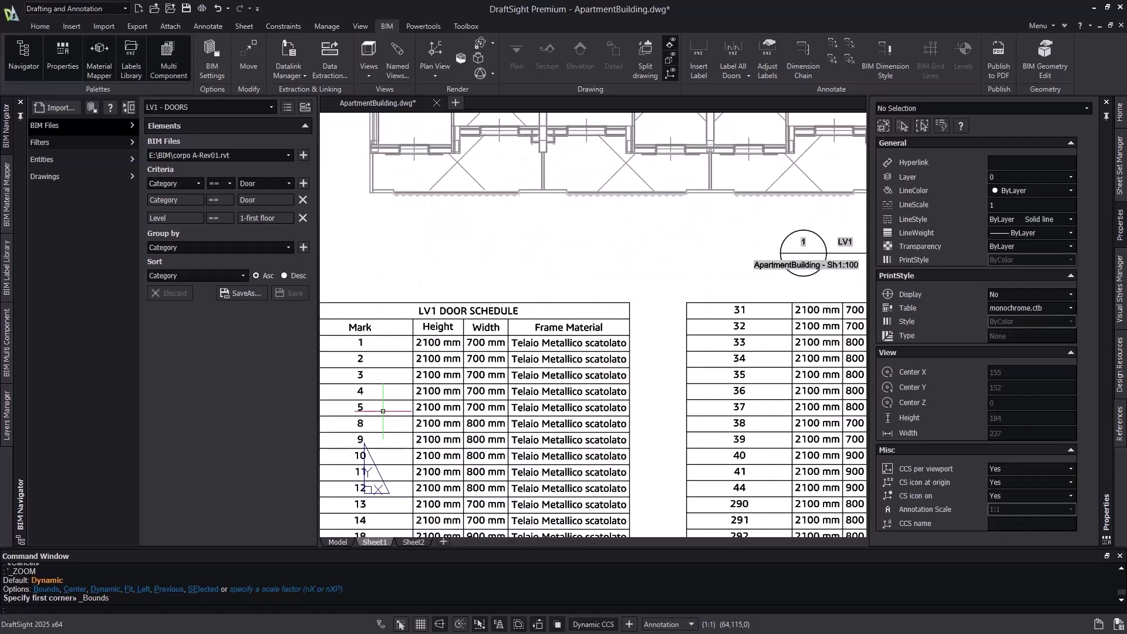
middle_click_drag(383, 411, 454, 338)
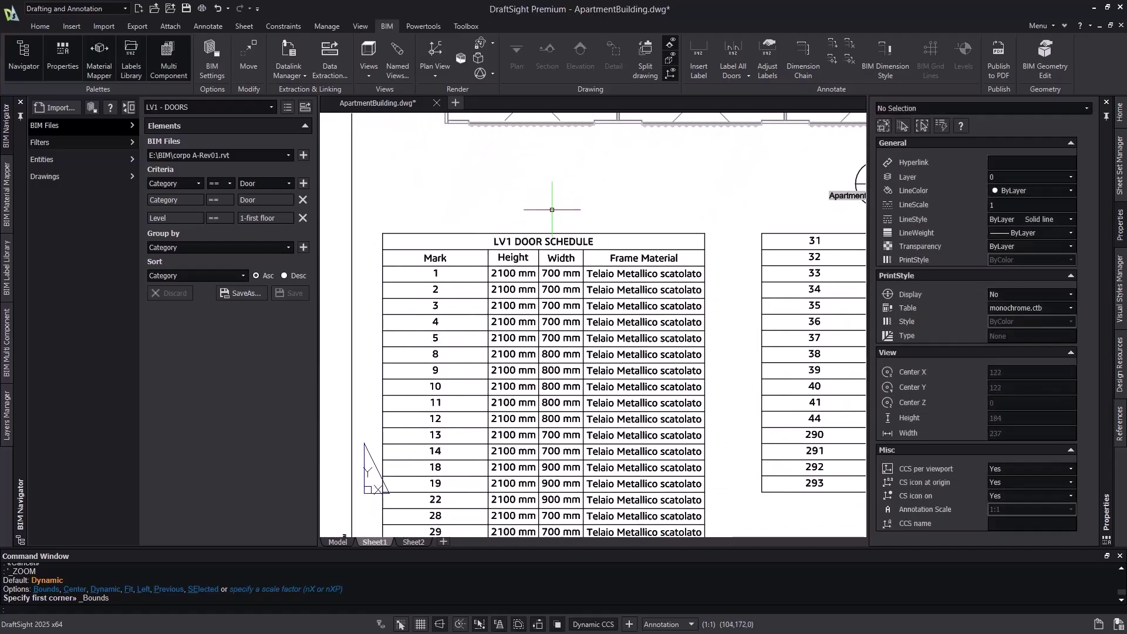
mouse_move(478, 156)
middle_mouse_down()
mouse_move(457, 176)
mouse_move(394, 497)
middle_mouse_up()
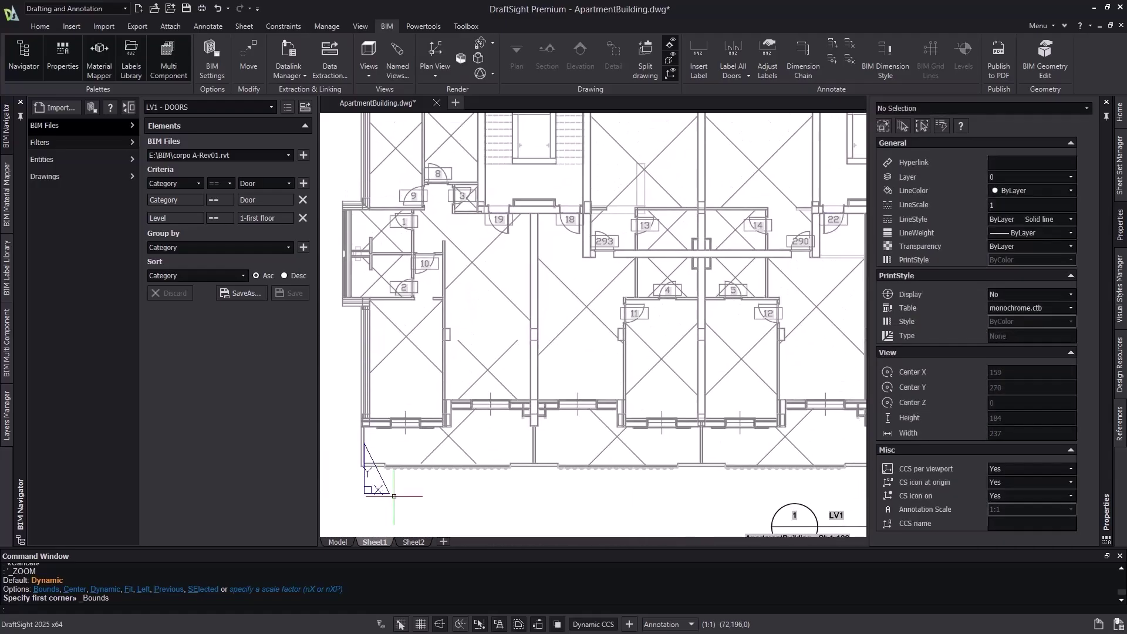
middle_click(472, 223)
middle_click(473, 223)
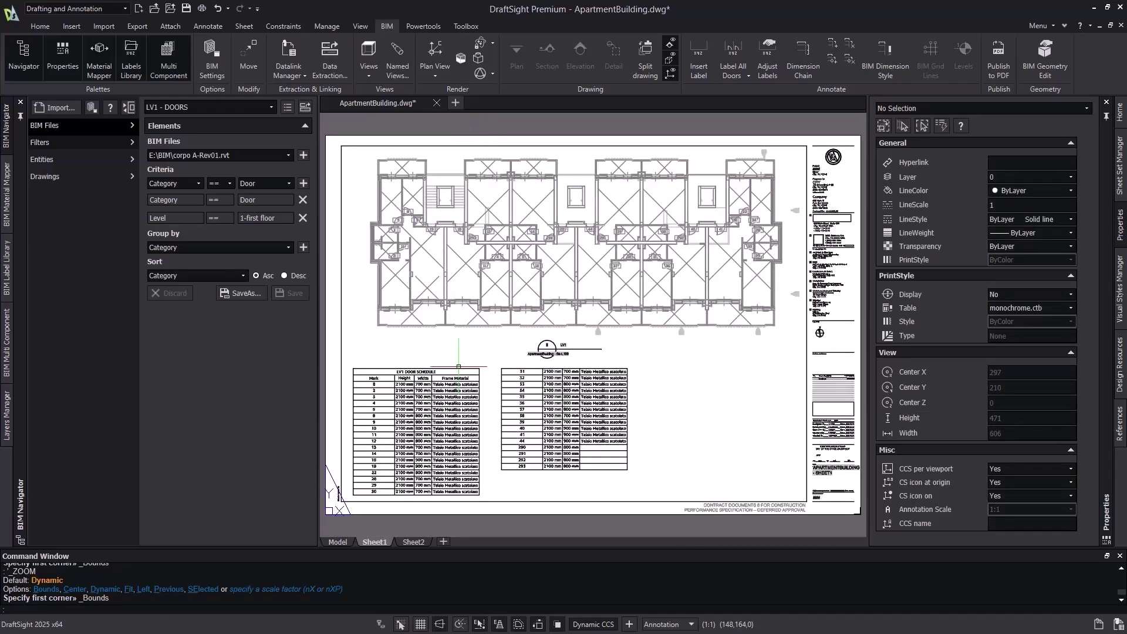
left_click(421, 542)
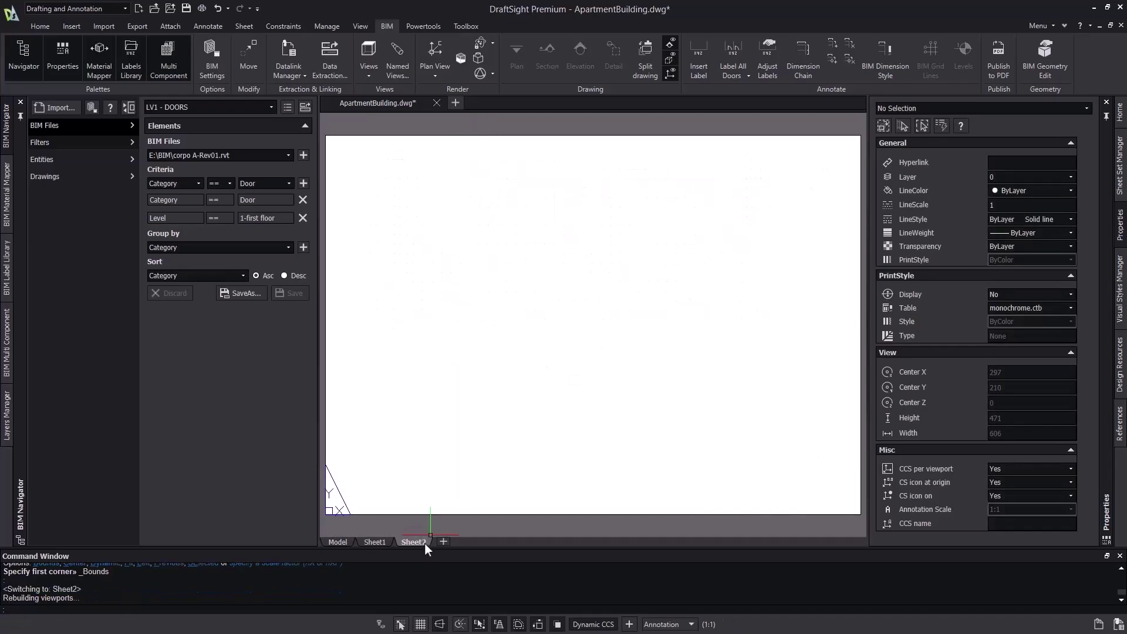
Return to model space and change the BIM filter from LV1 - DOORS to All Entities.
left_click(101, 126)
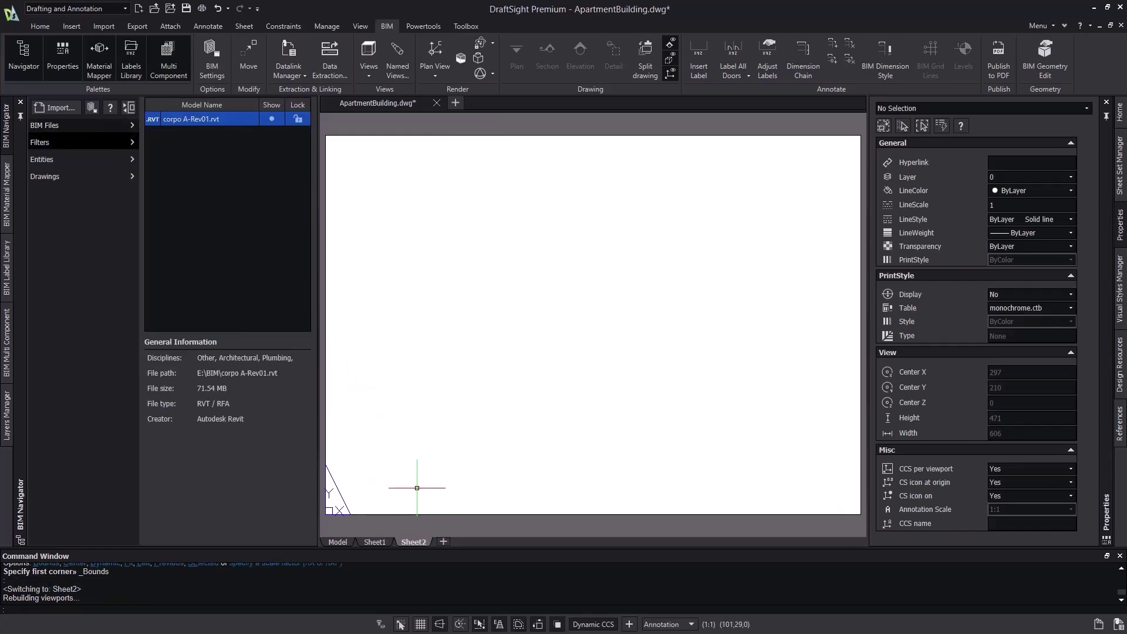
left_click(338, 541)
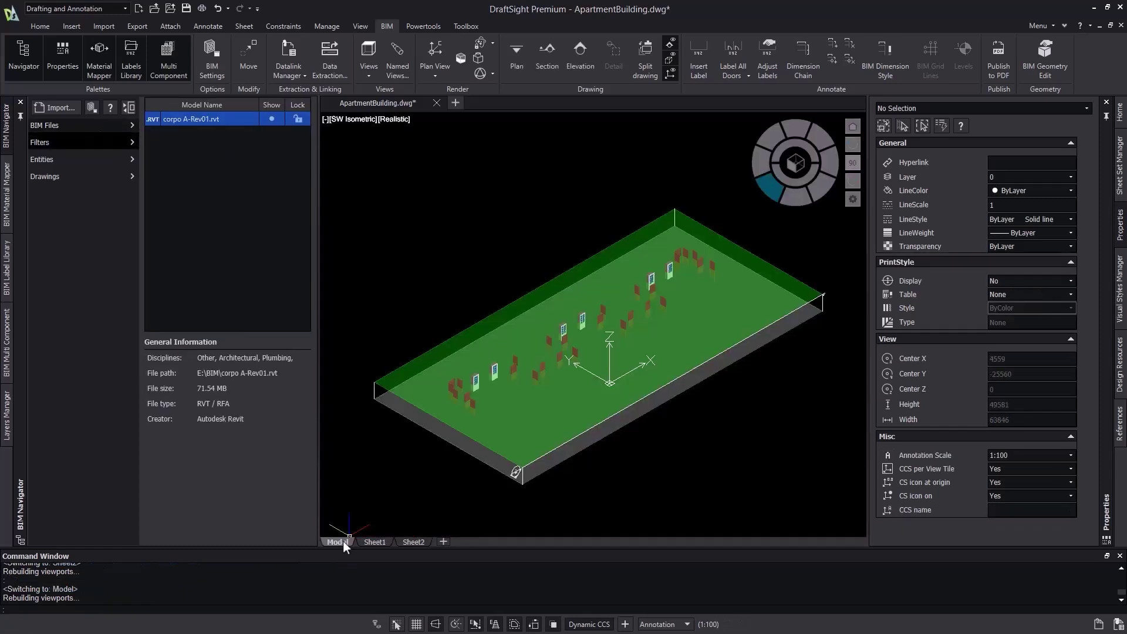
left_click(59, 141)
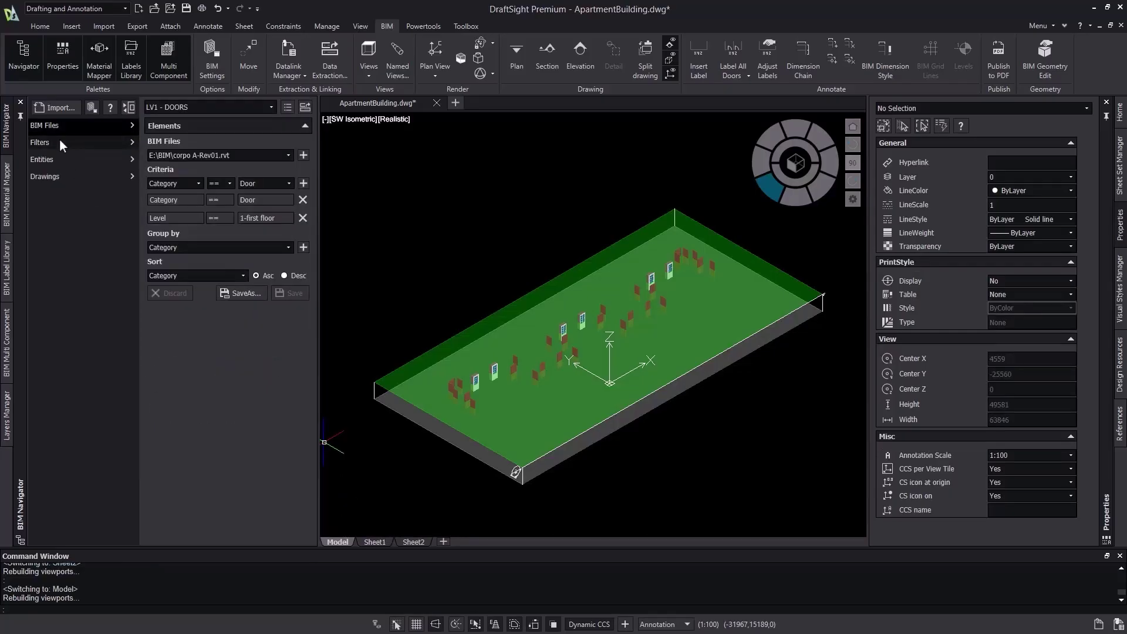
left_click(224, 109)
left_click(222, 118)
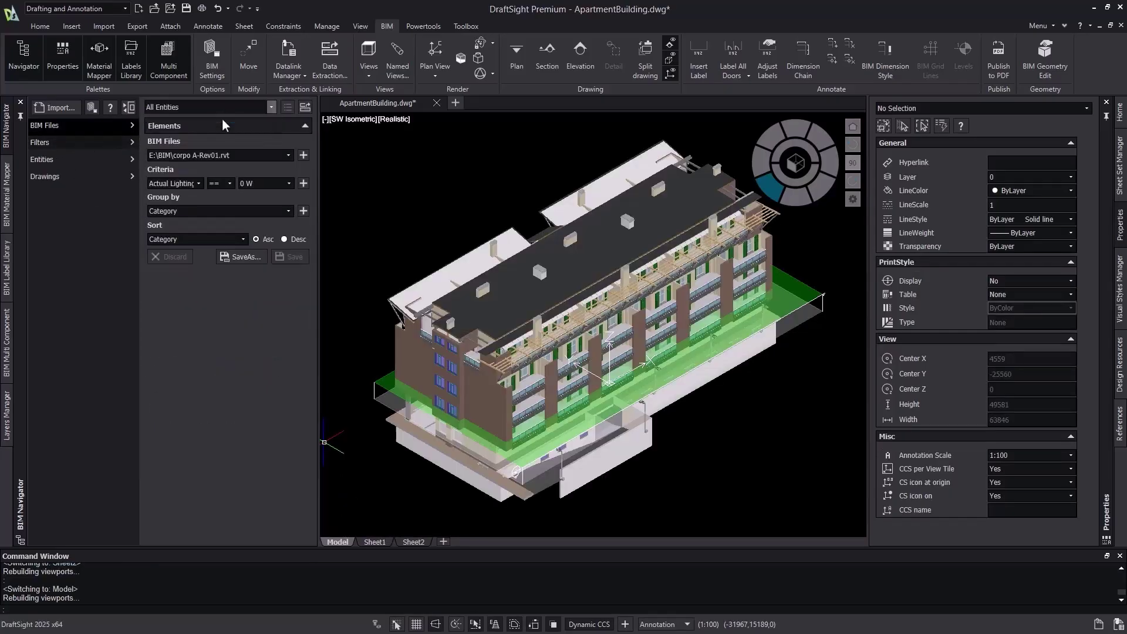
From a front view, create a BIM plan named LV2 clipped one floor above LV1.
left_click(800, 200)
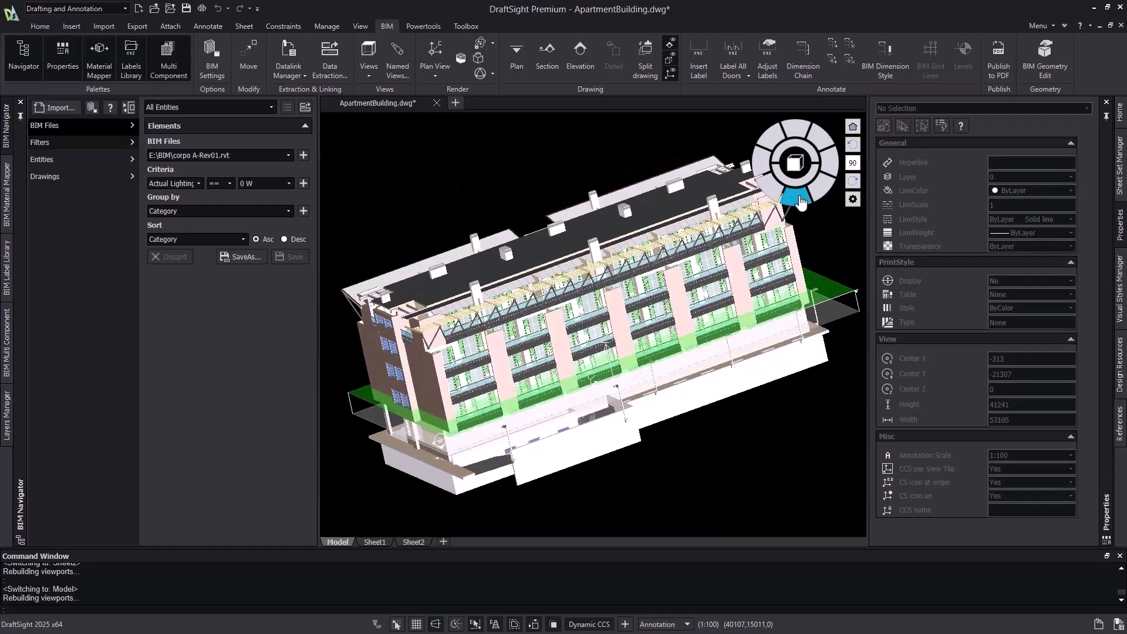
left_click(521, 64)
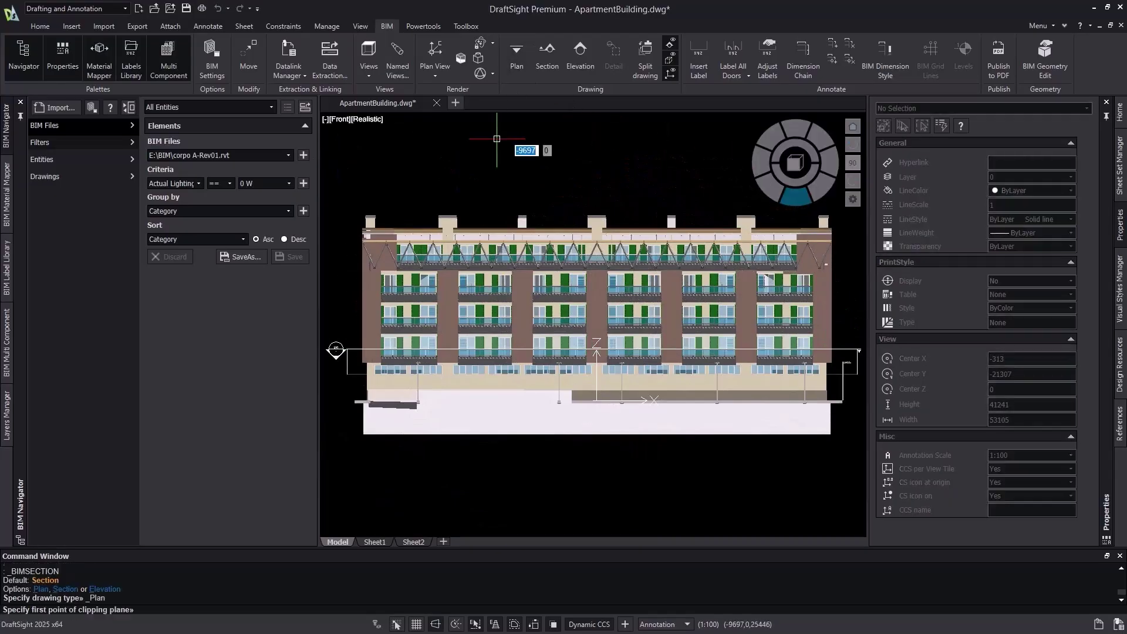
left_click(348, 317)
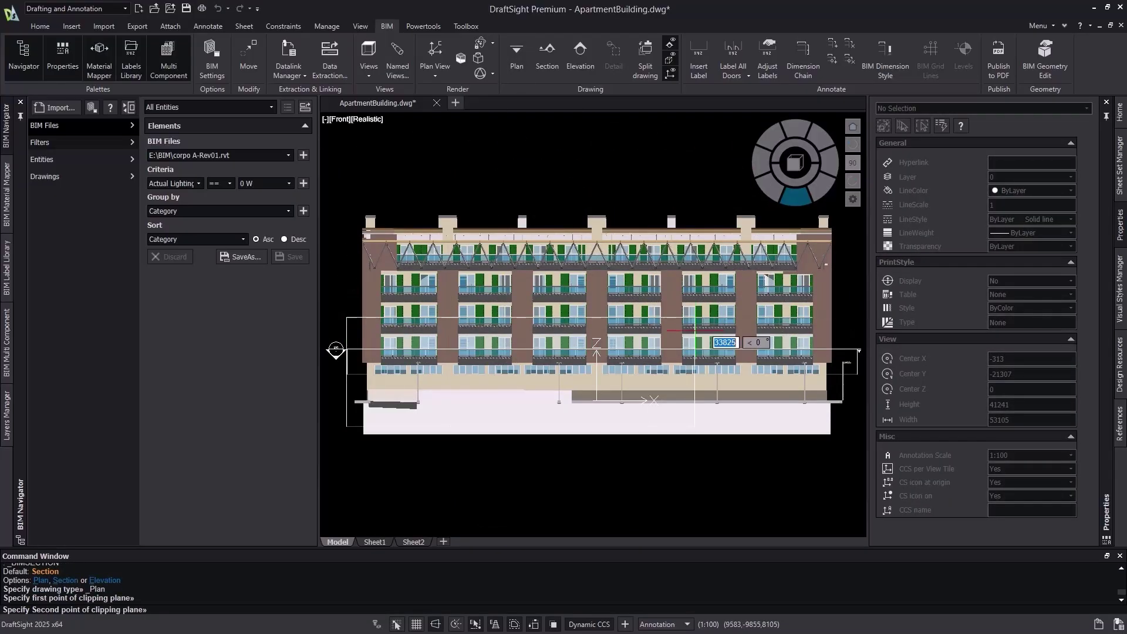
left_click(856, 317)
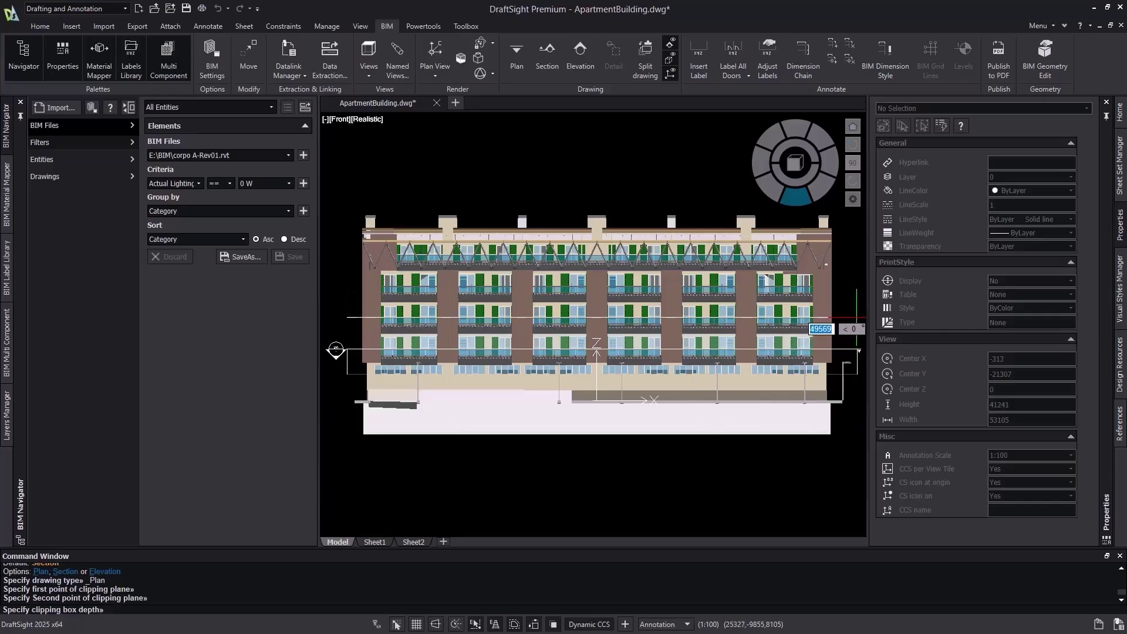
left_click(857, 345)
type("LV2")
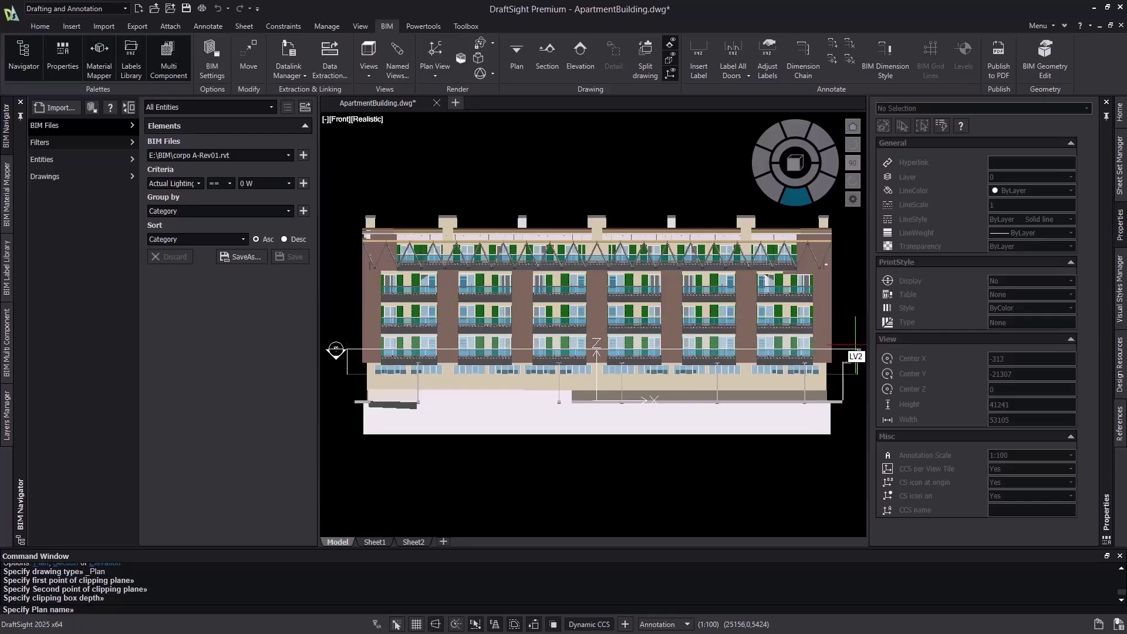
key("Return")
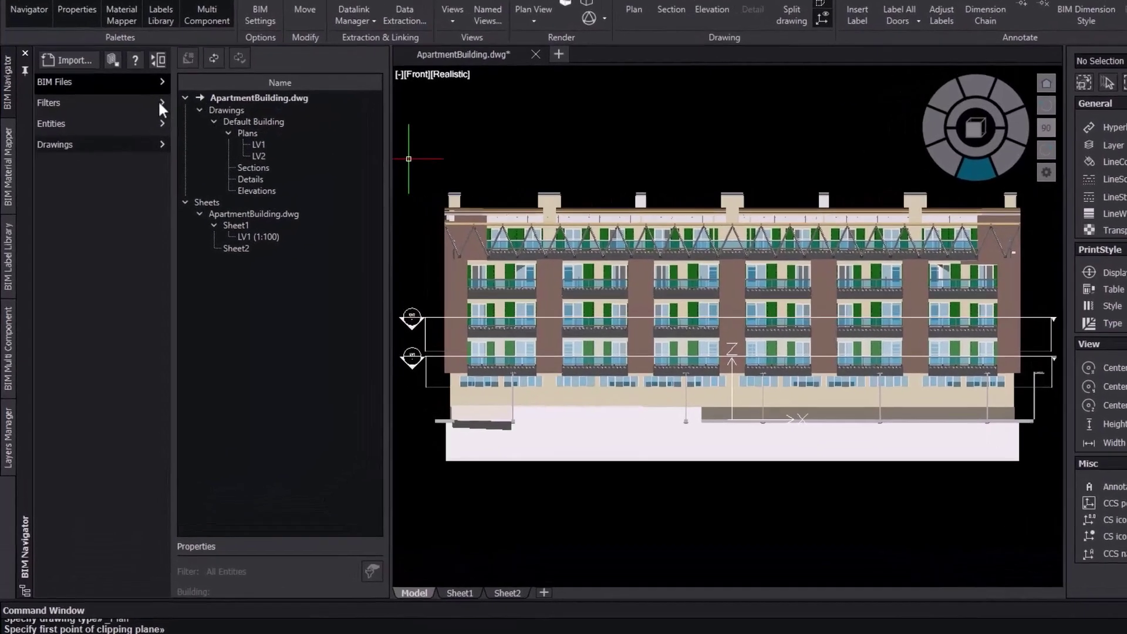
Load the LV1 - DOORS filter and replace its Level criterion with 2-Second floor.
left_click(129, 142)
left_click(216, 46)
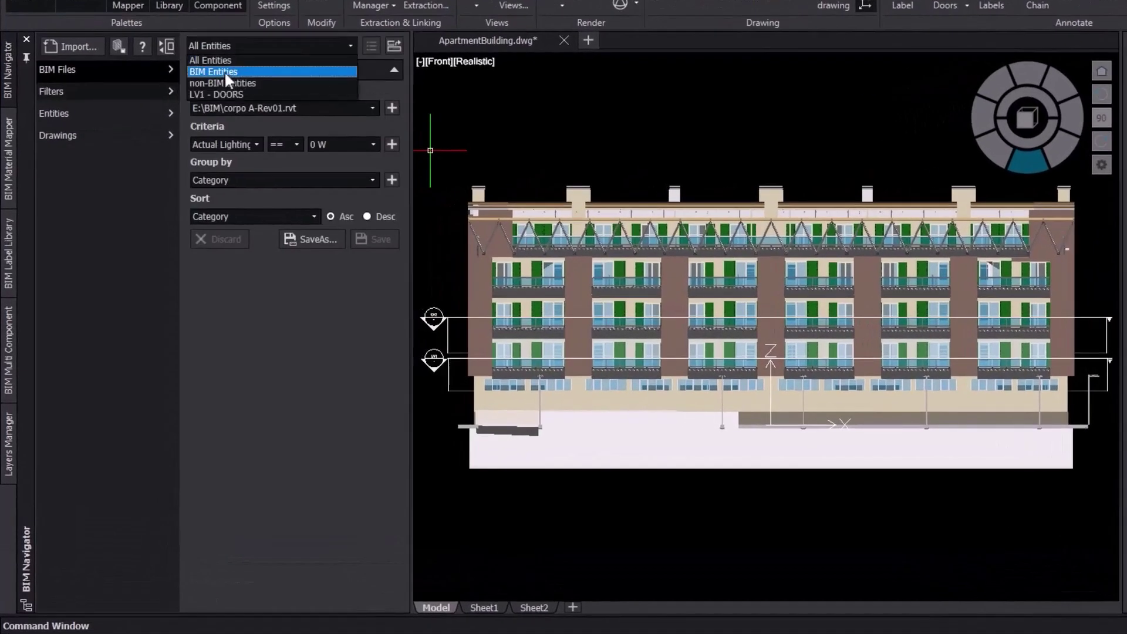
left_click(225, 94)
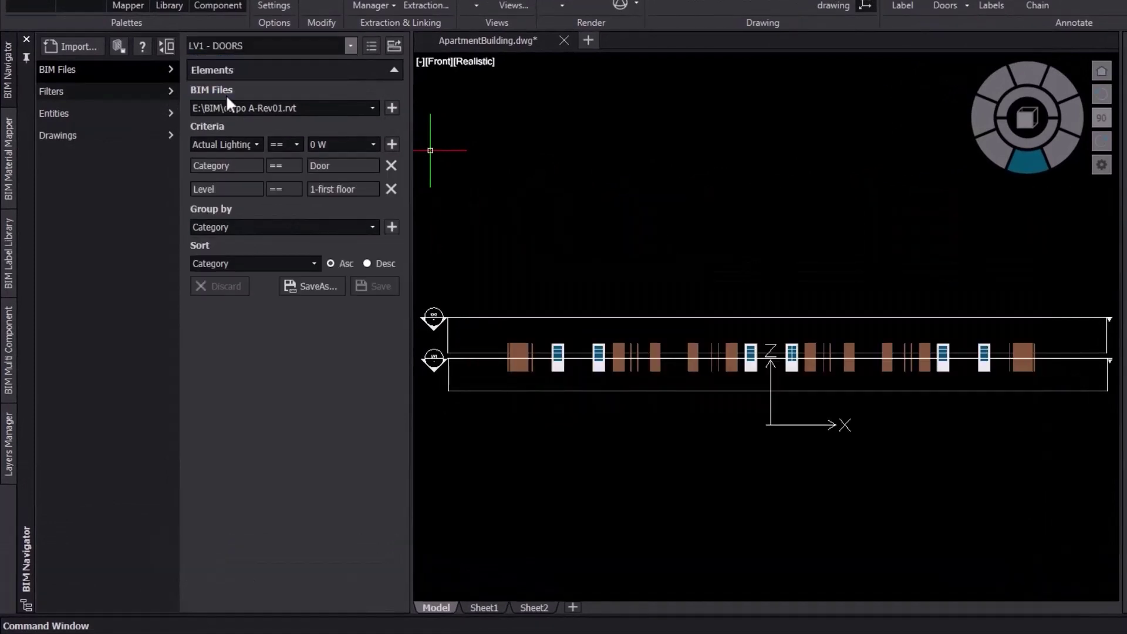
left_click(386, 186)
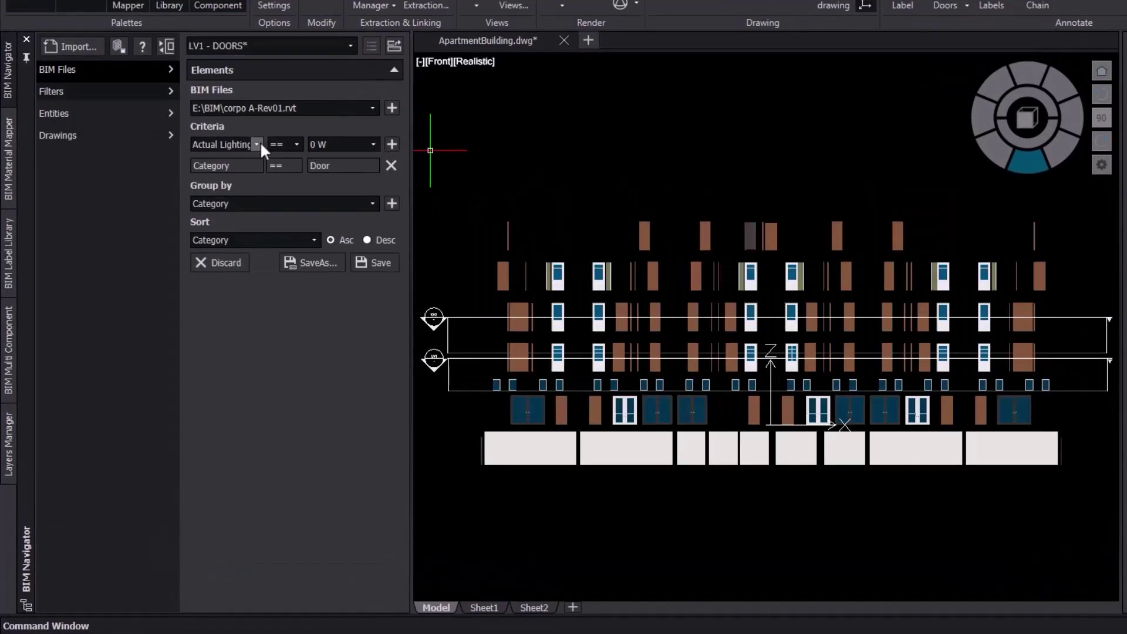
left_click(256, 145)
type("level")
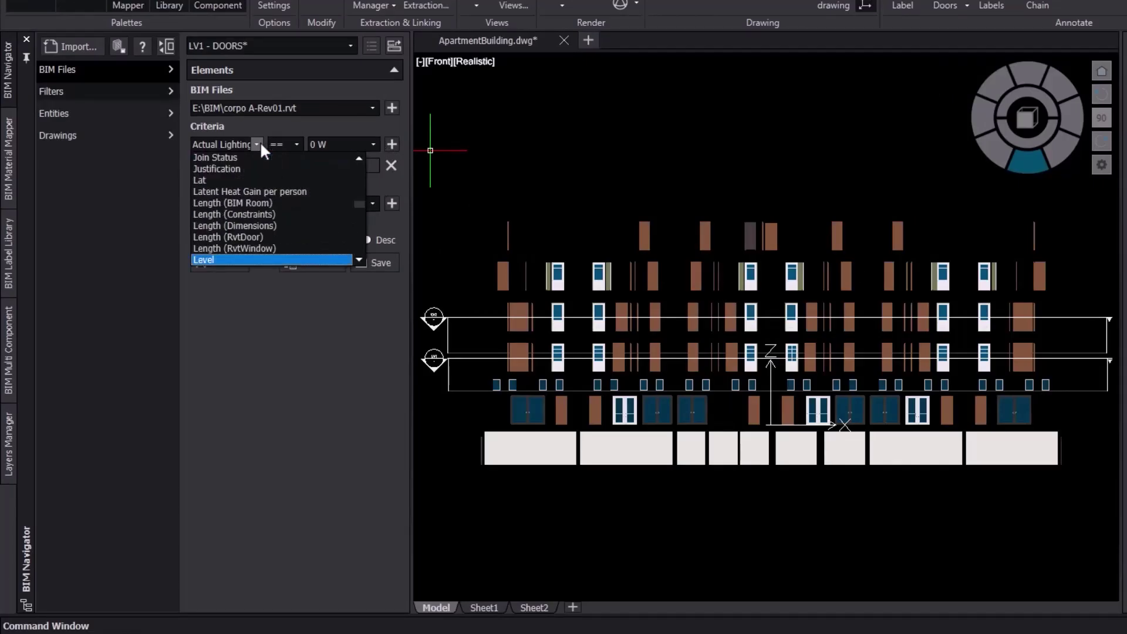
key("Return")
left_click(362, 146)
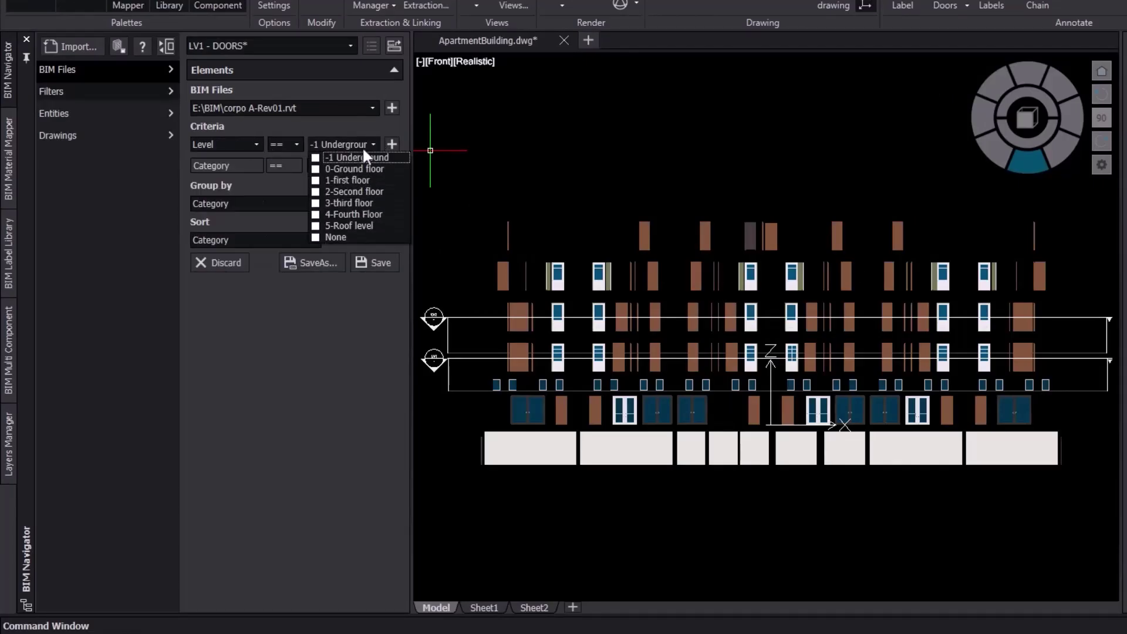
left_click(316, 191)
left_click(393, 144)
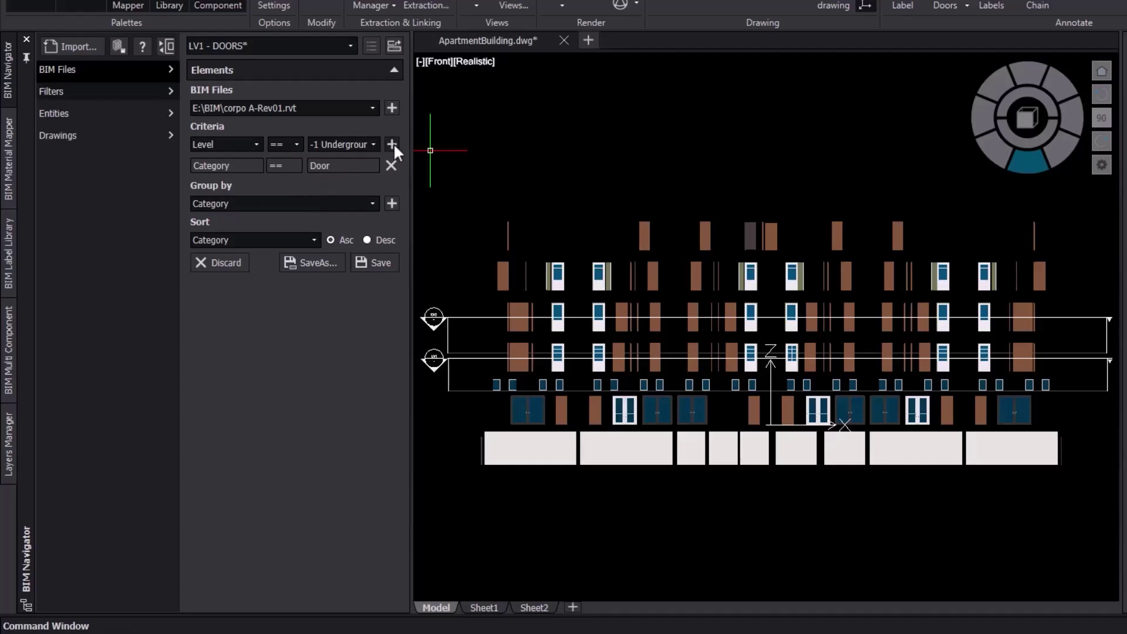
left_click(392, 144)
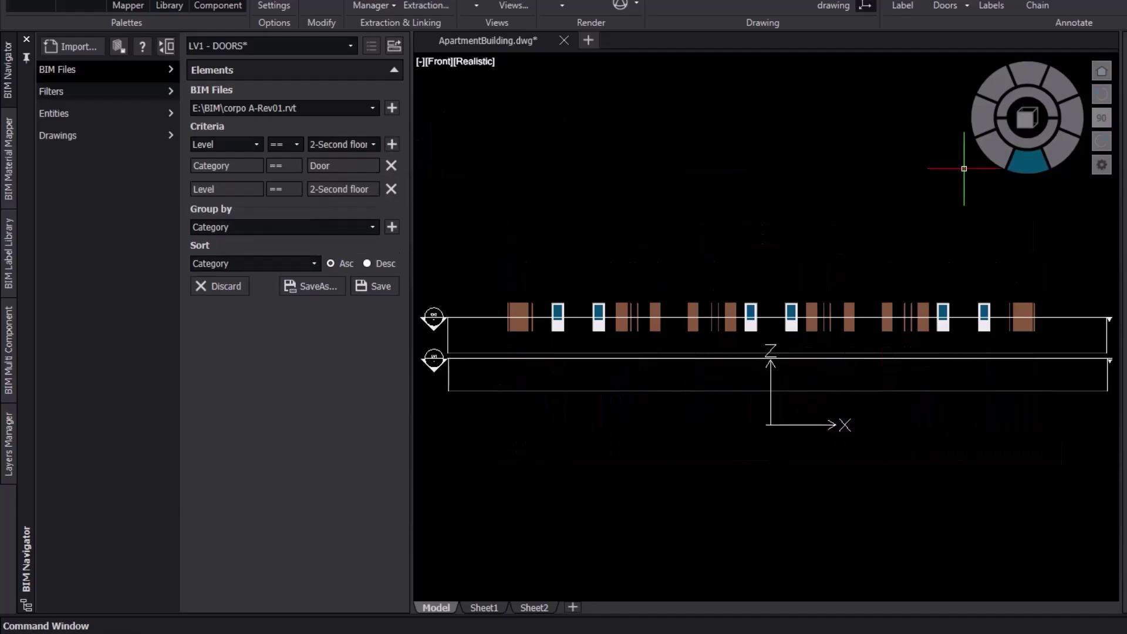
Save these criteria as the new LV2 - DOORS filter and switch to Sheet2.
left_click(1063, 154)
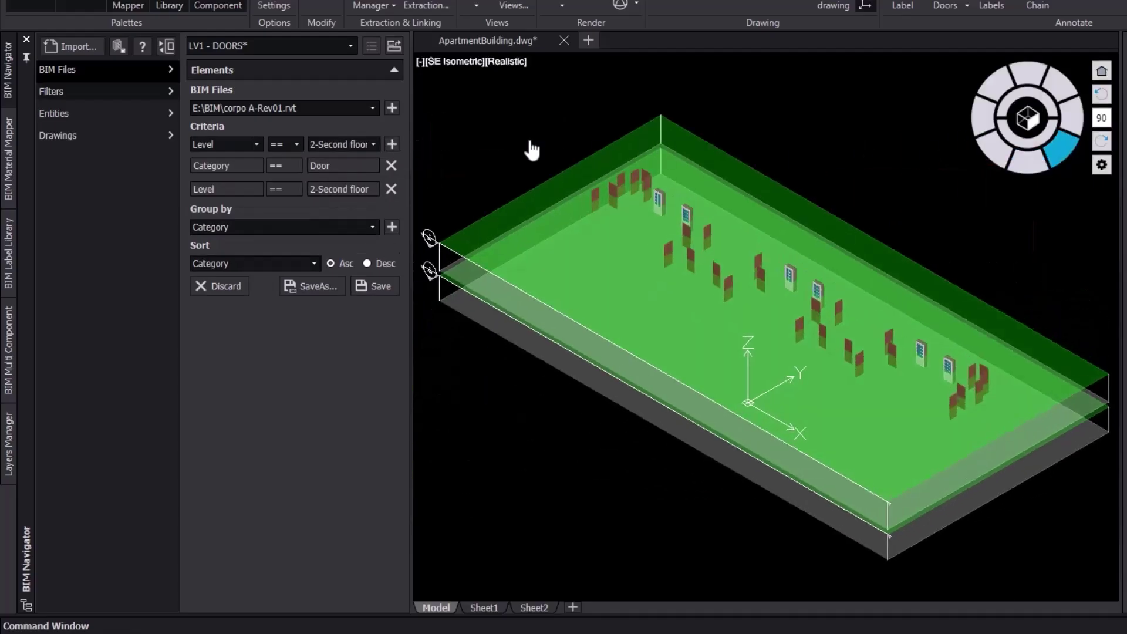
left_click(323, 284)
type("LV2 DOORS")
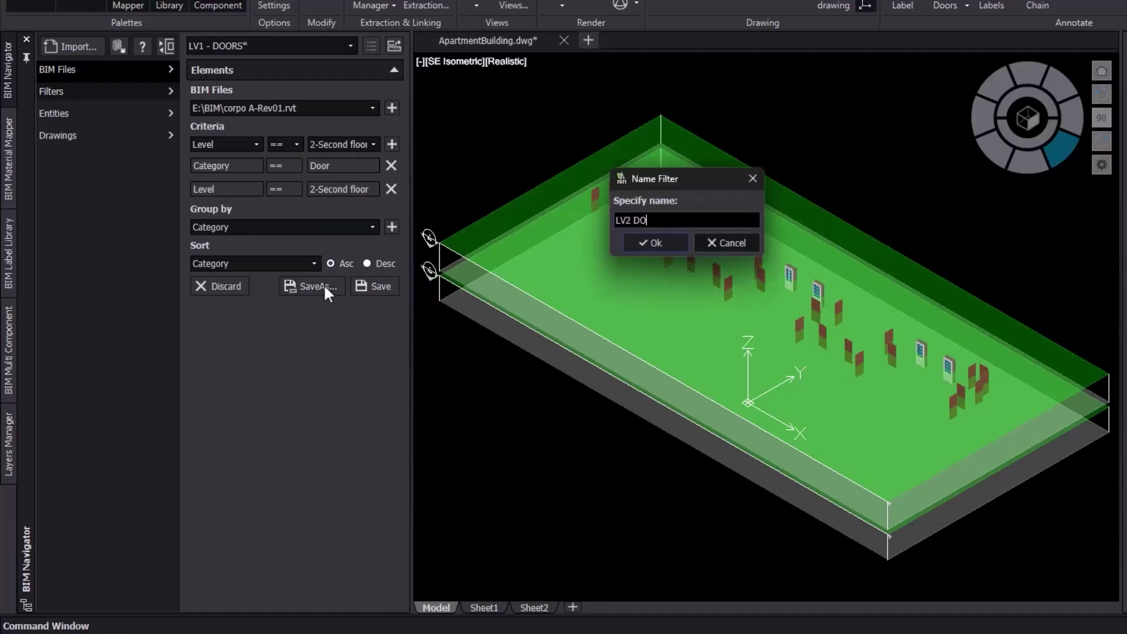
type("- DOORS")
left_click(631, 237)
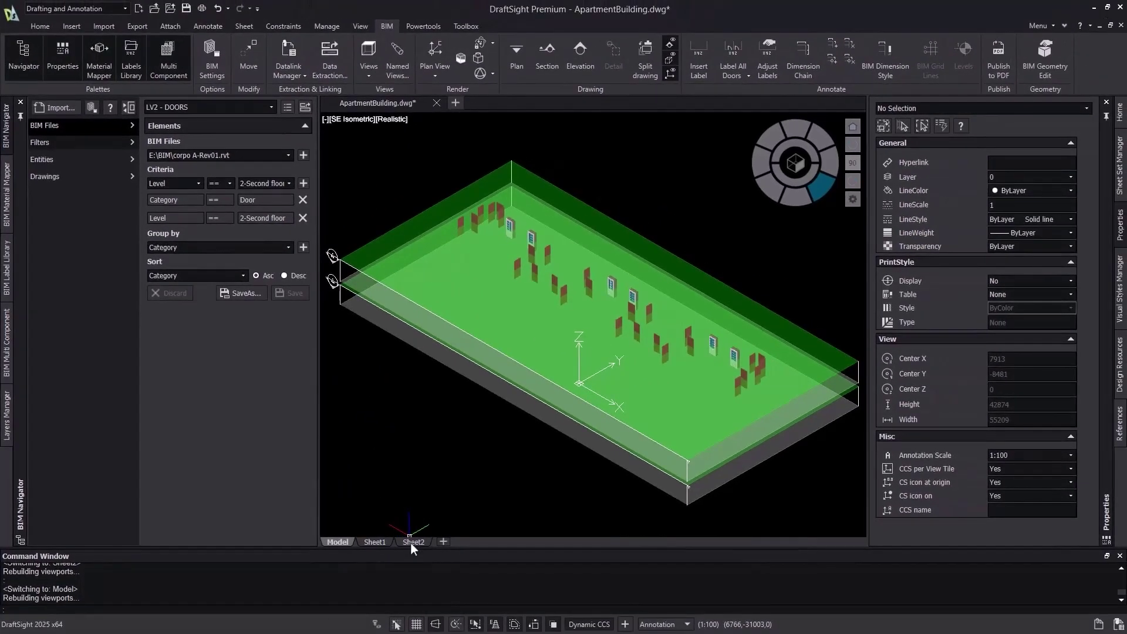
left_click(411, 542)
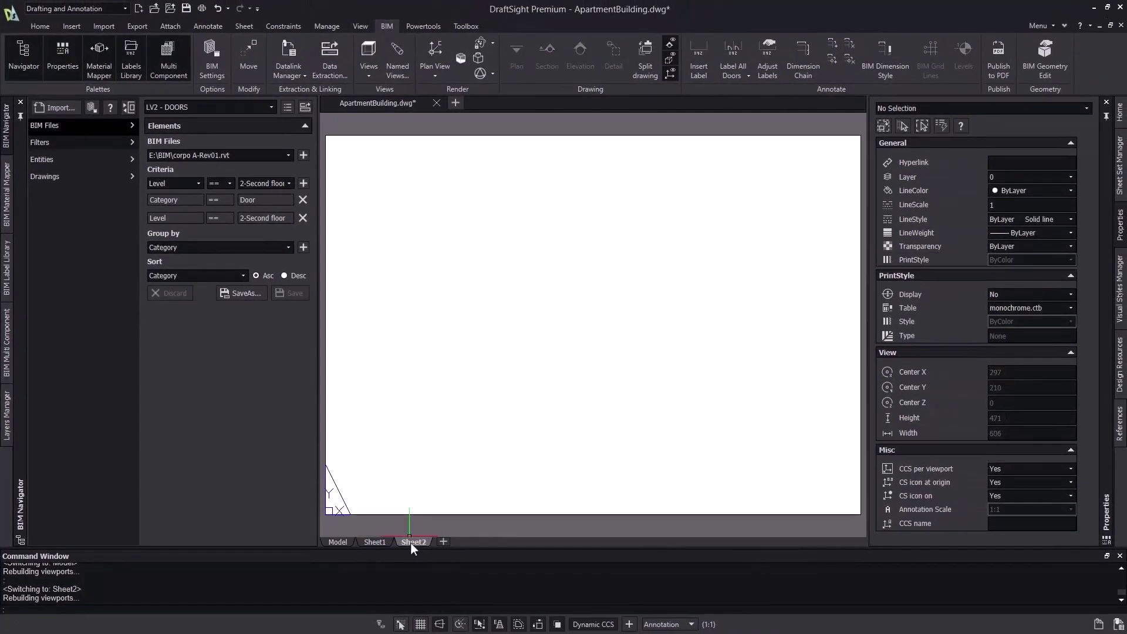
Place the LV2 plan from the Plans tree onto Sheet2's upper area at 1:100.
left_click(105, 179)
right_click(220, 186)
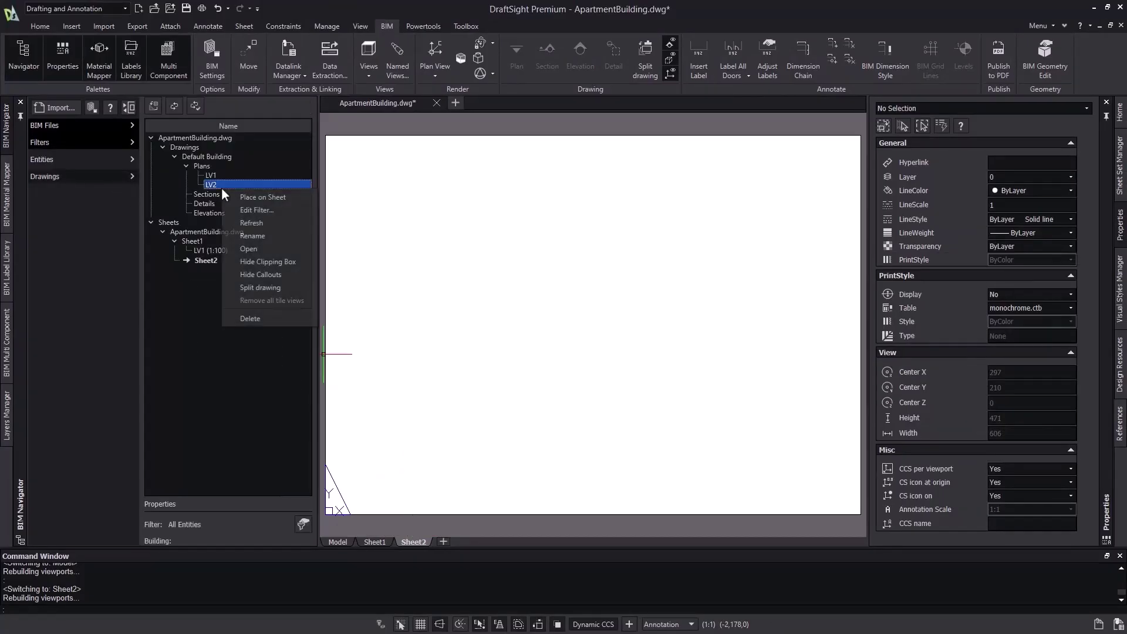
left_click(252, 198)
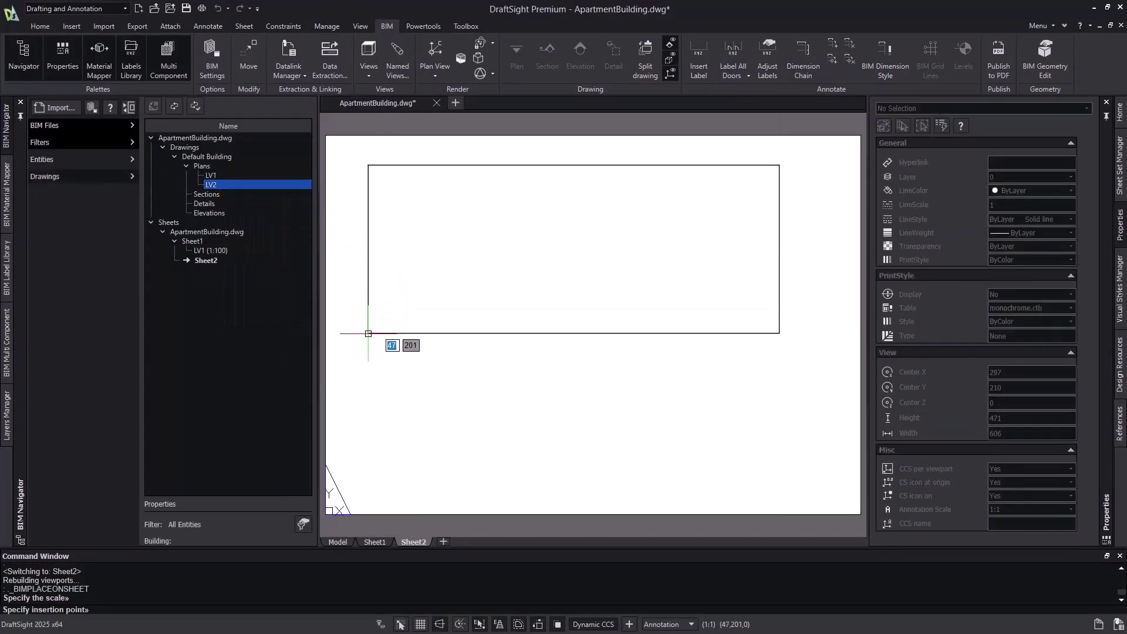
left_click(345, 326)
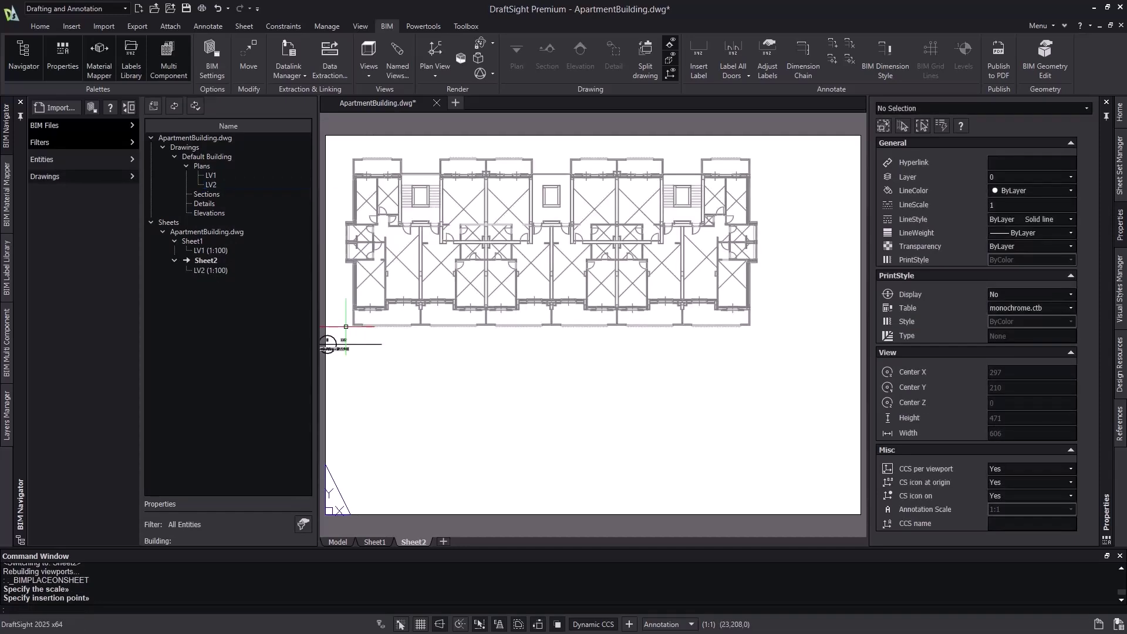
left_click(70, 27)
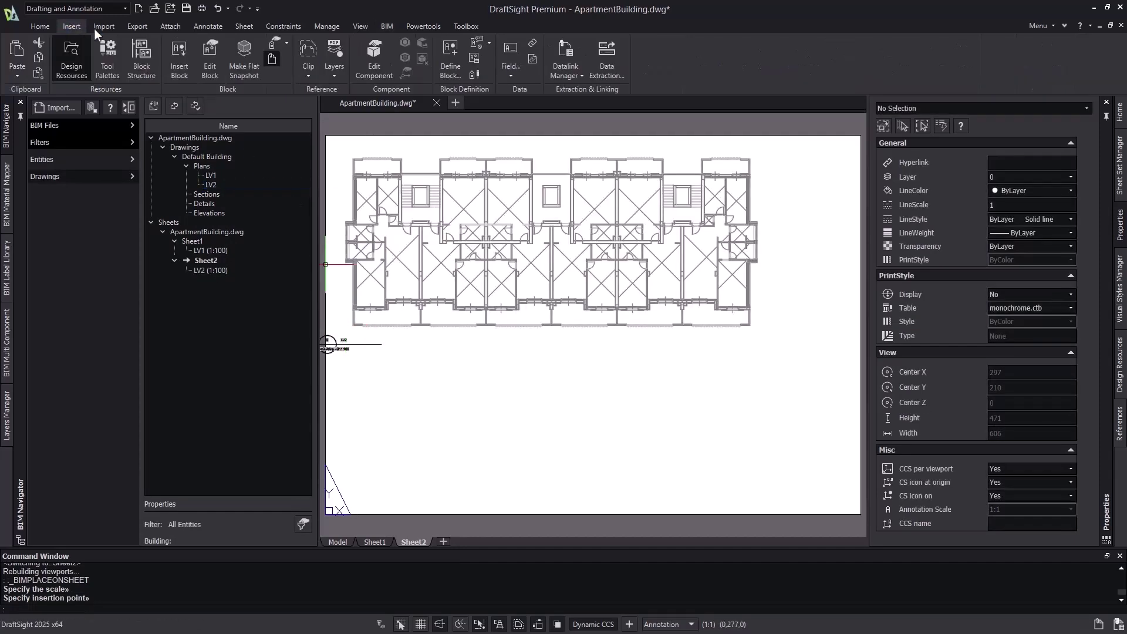
Insert the TITLEBLOCK block onto Sheet2.
left_click(179, 50)
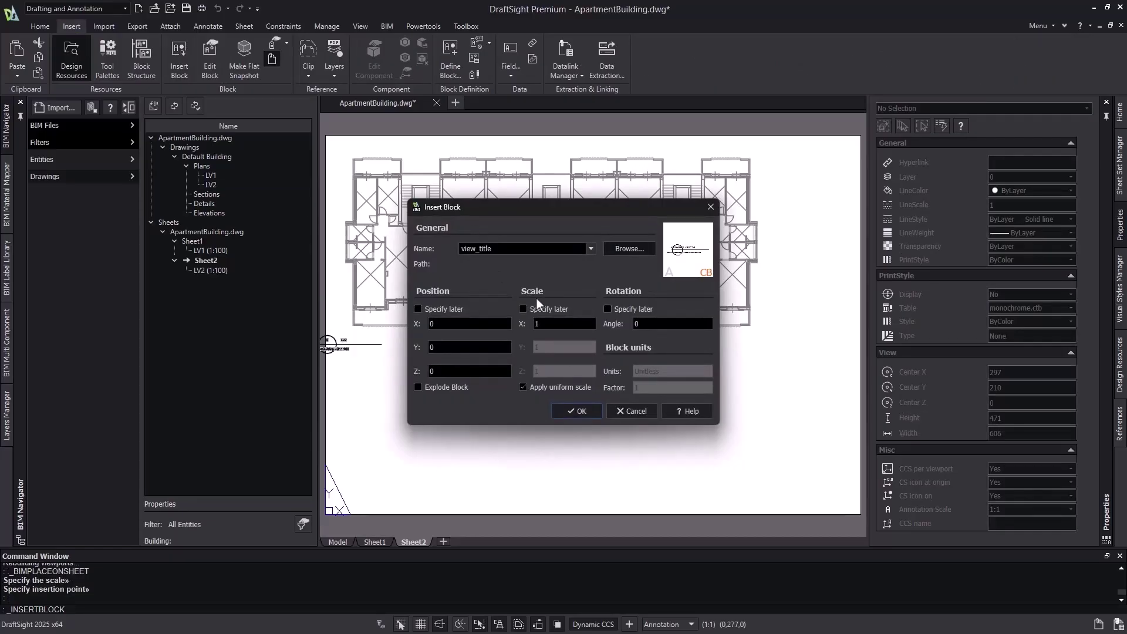
left_click(590, 248)
left_click(558, 302)
left_click(585, 414)
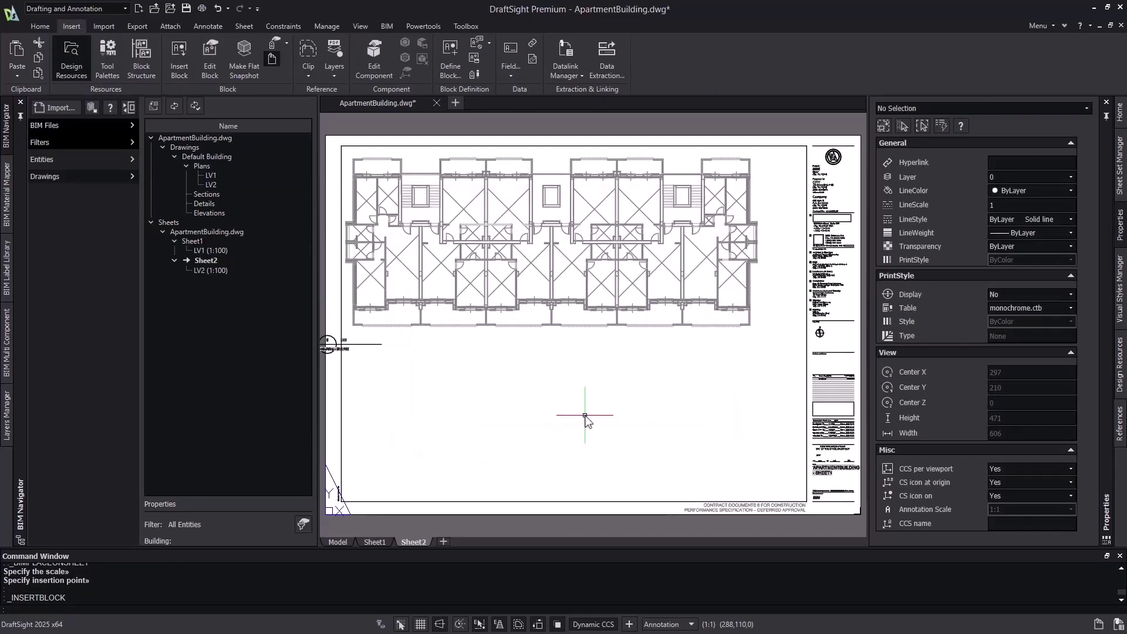
Move the LV2 viewport and its view title inside the title block border.
right_click(242, 268)
left_click(290, 306)
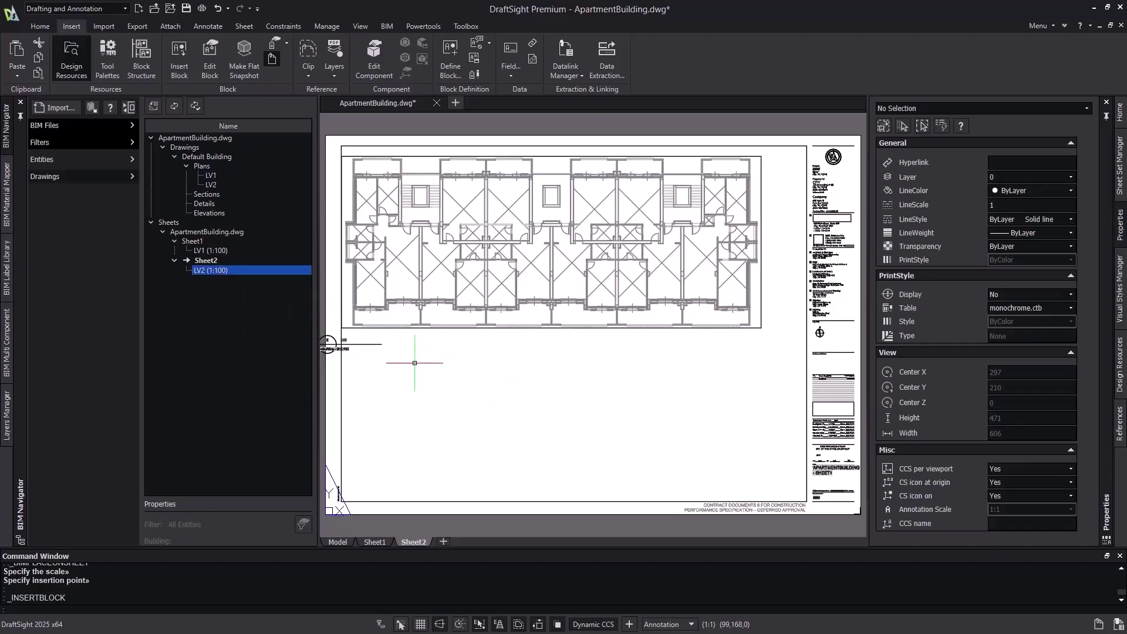
left_click(476, 360)
left_click(381, 323)
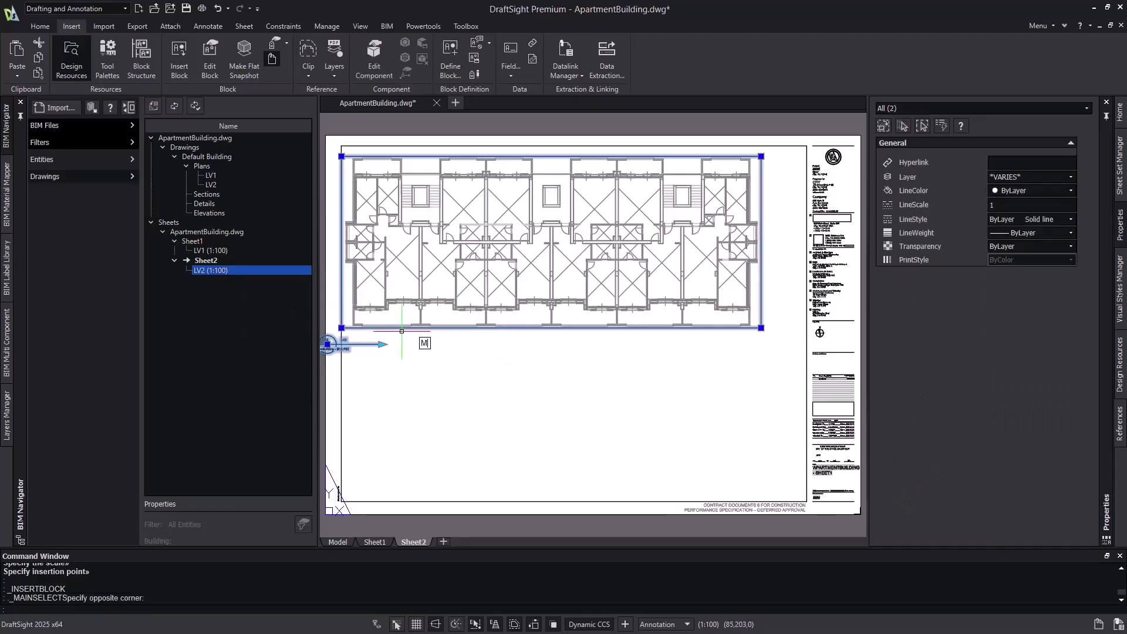
key("Return")
left_click(433, 380)
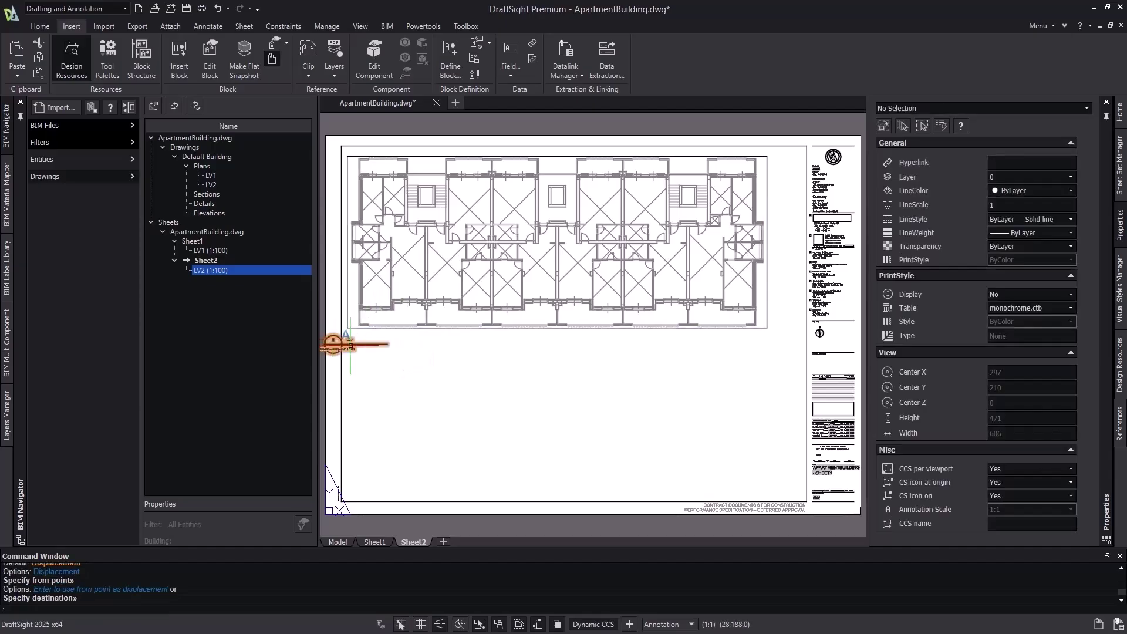
left_click(350, 345)
Centre the LV2 view title just beneath the plan.
key("Return")
left_click(422, 387)
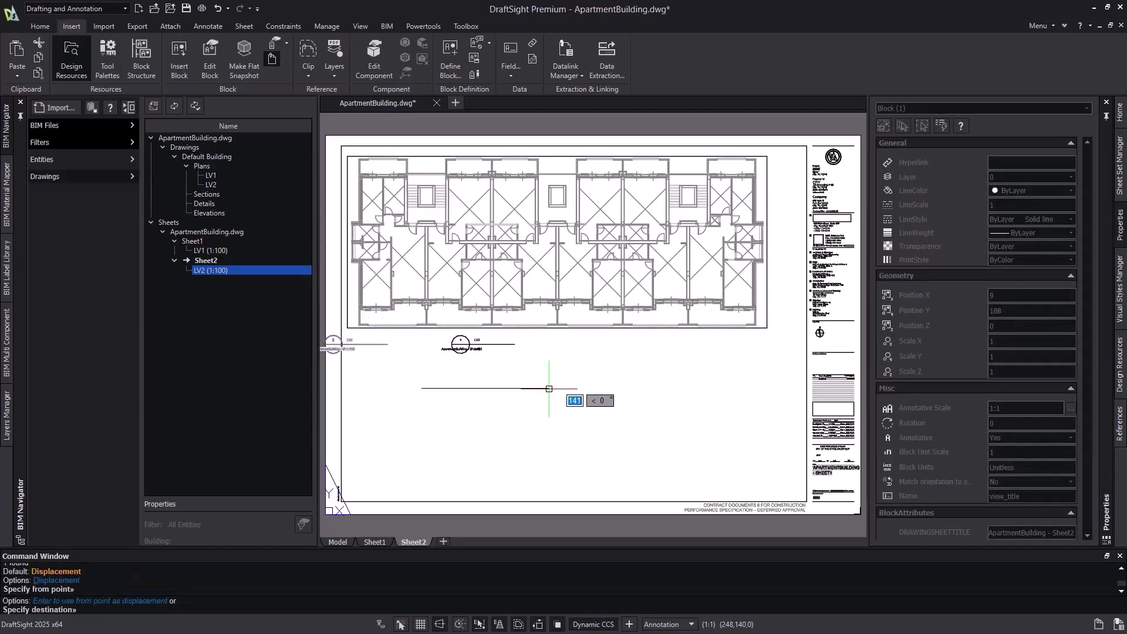
left_click(621, 388)
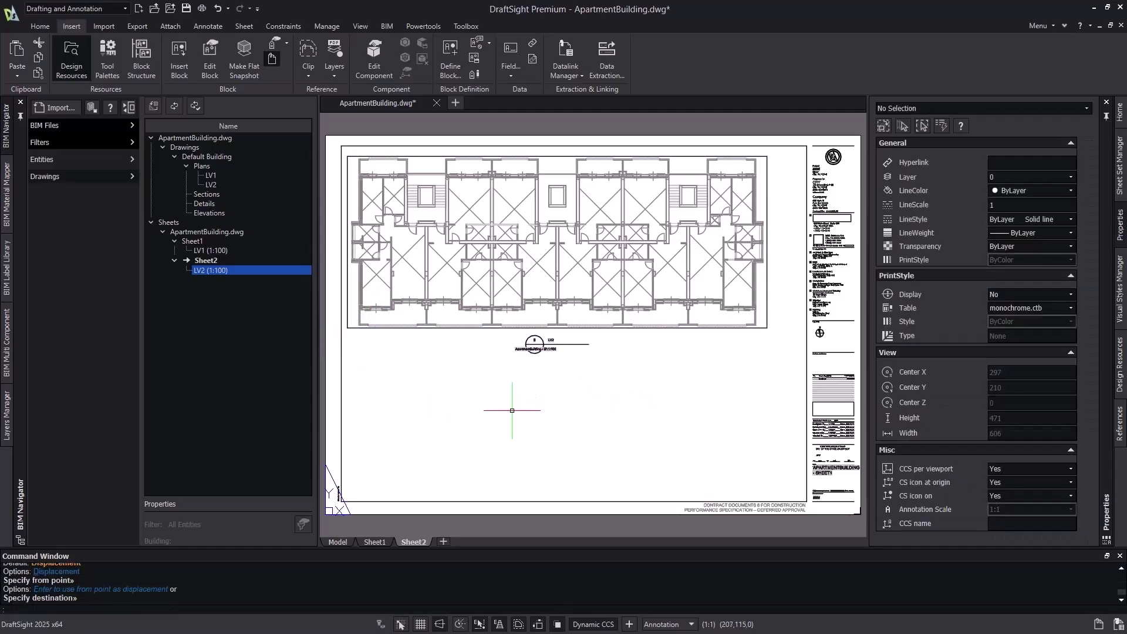
left_click(80, 143)
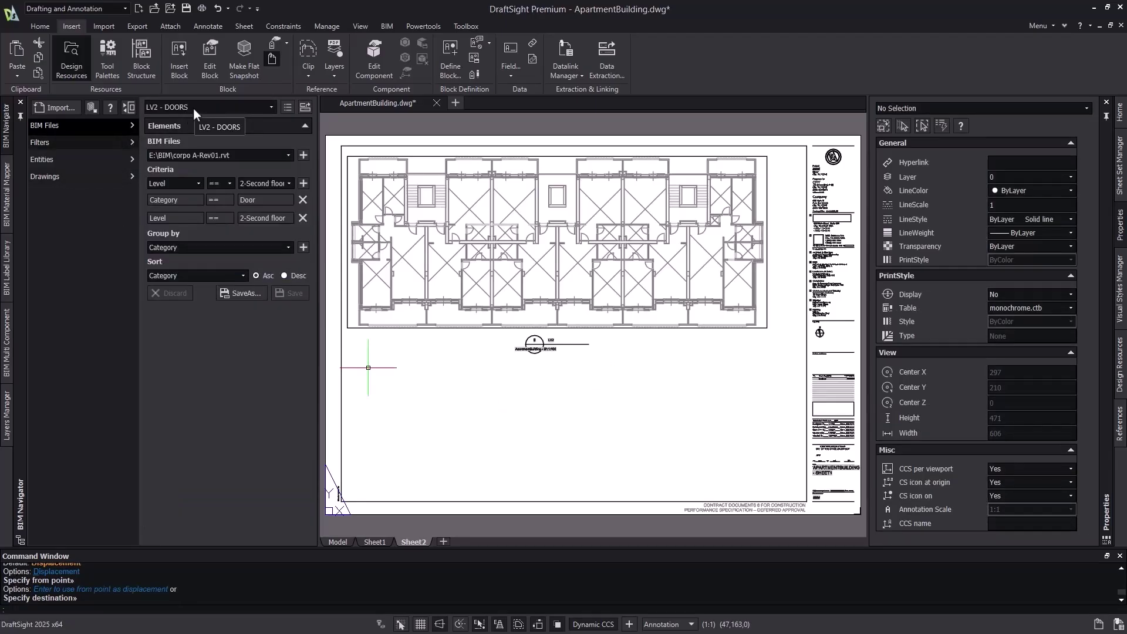
Start a data extraction that reuses DOOR_SCH_TEMPLATE.det as its template.
left_click(305, 108)
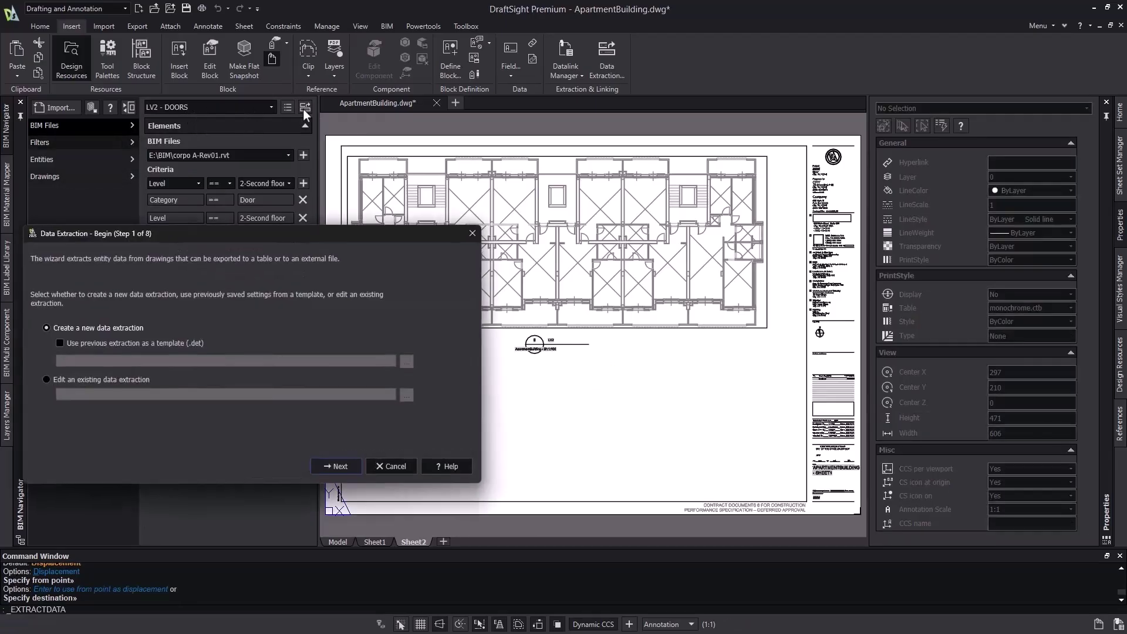
left_click(129, 344)
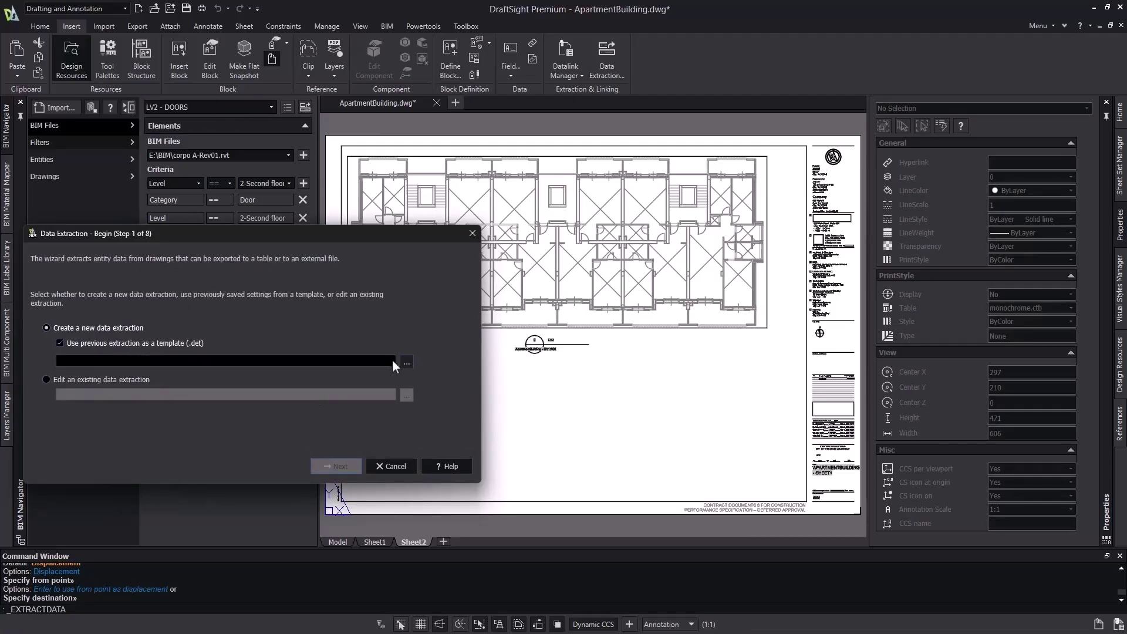
left_click(407, 362)
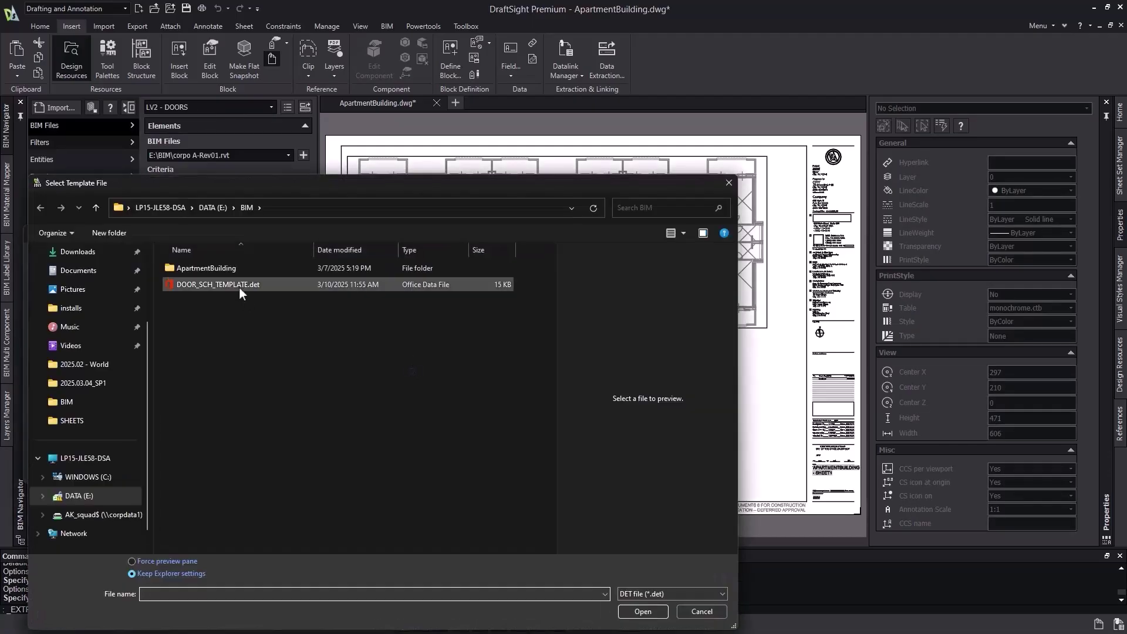
double_click(238, 286)
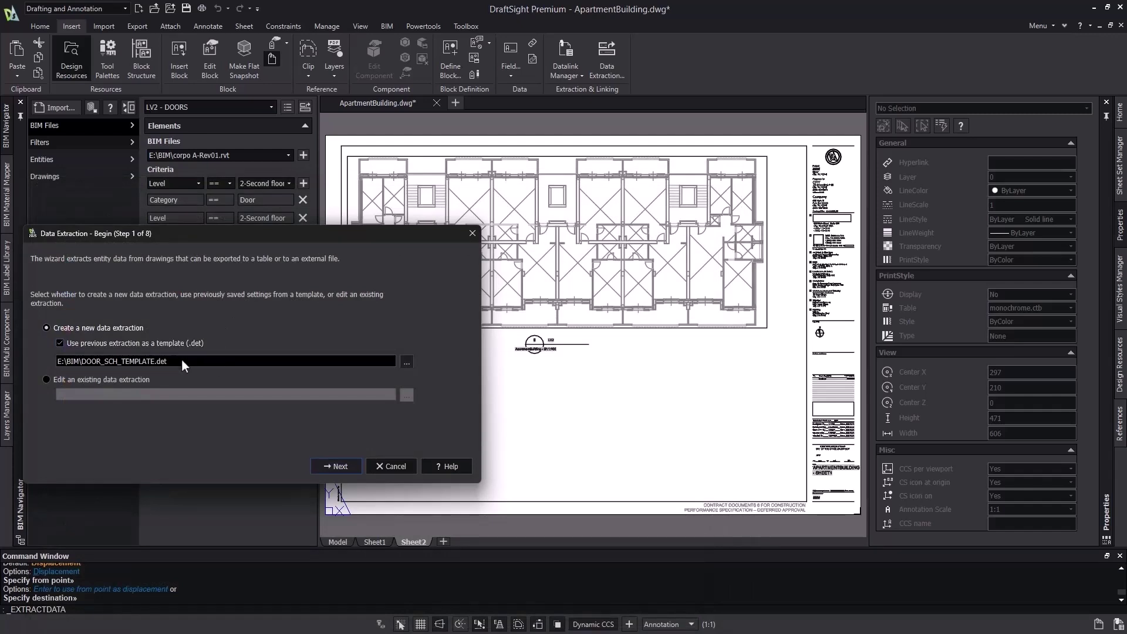
Keep the template's data source, entities, properties and output settings unchanged.
left_click(336, 467)
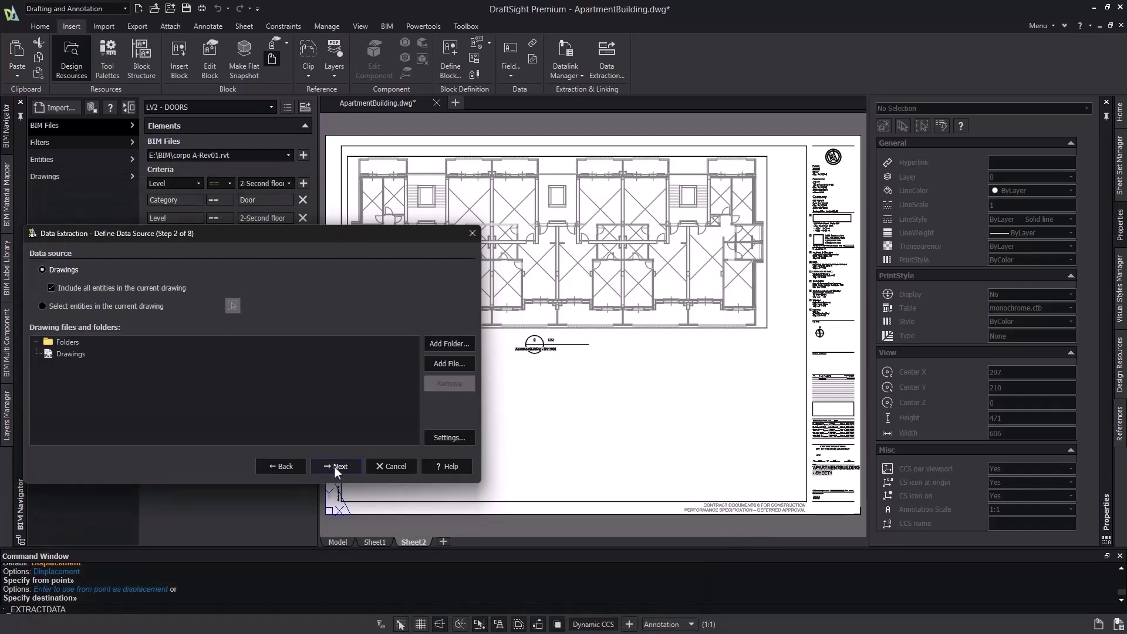
left_click(334, 466)
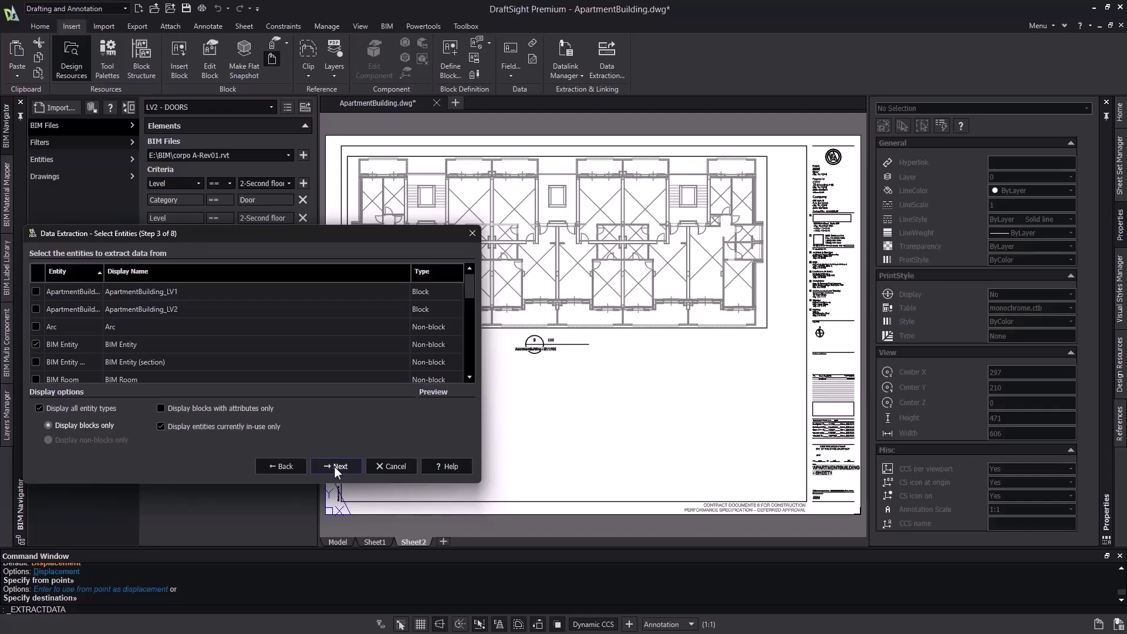
left_click(333, 465)
left_click(335, 466)
left_click(340, 468)
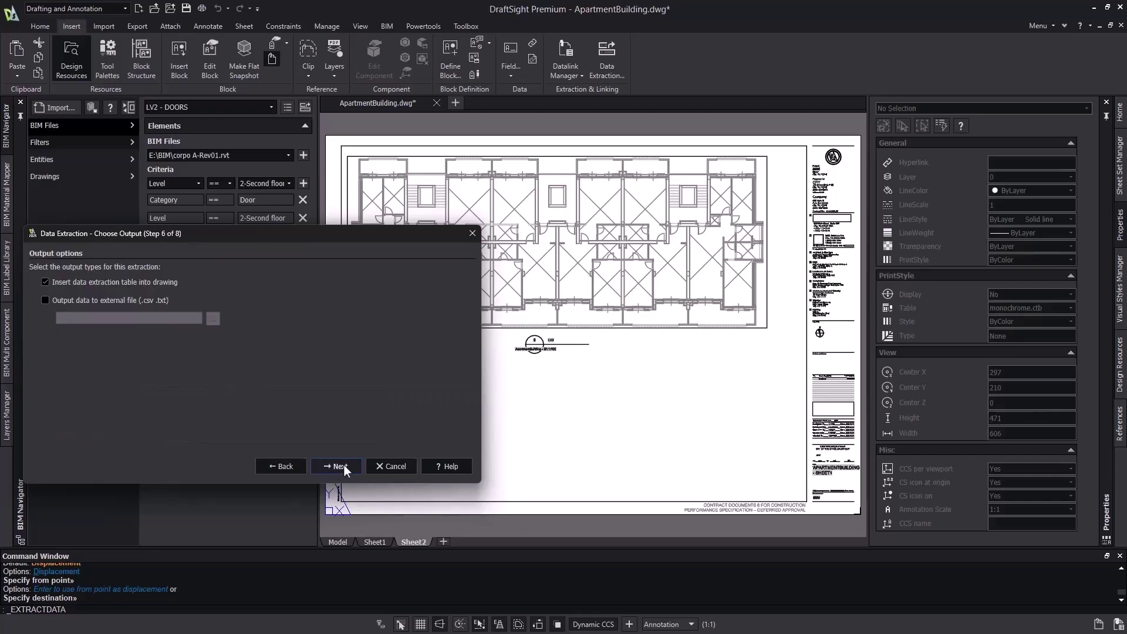
left_click(343, 464)
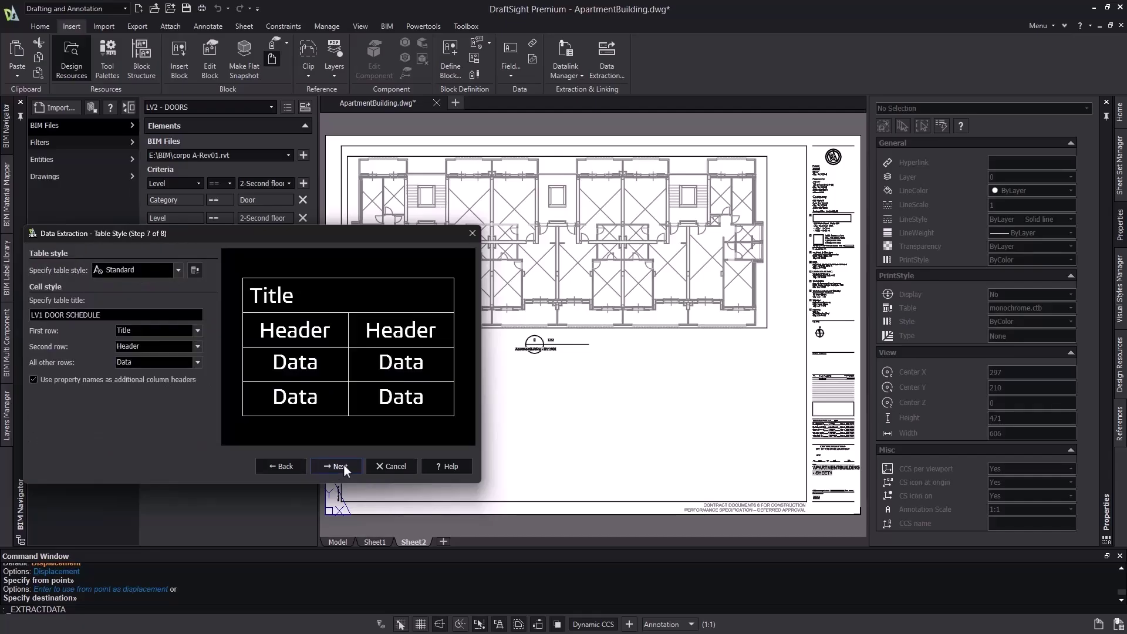
Retitle the table to LV2 DOOR SCHEDULE and finish the extraction.
left_click(38, 314)
key("BackSpace")
type("2")
left_click(336, 466)
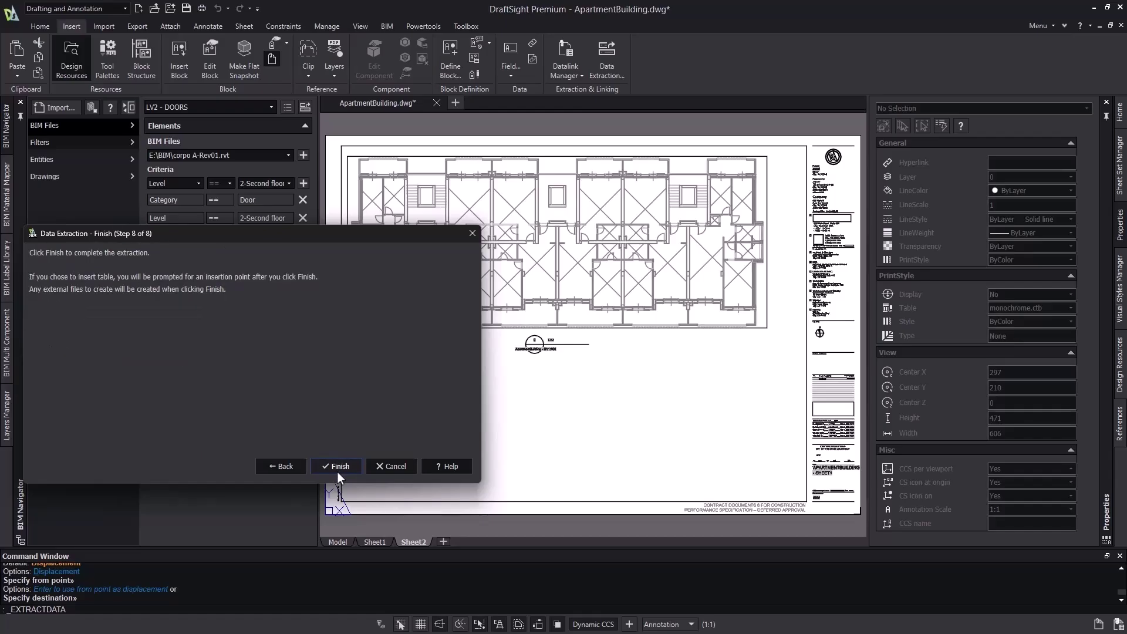
left_click(339, 467)
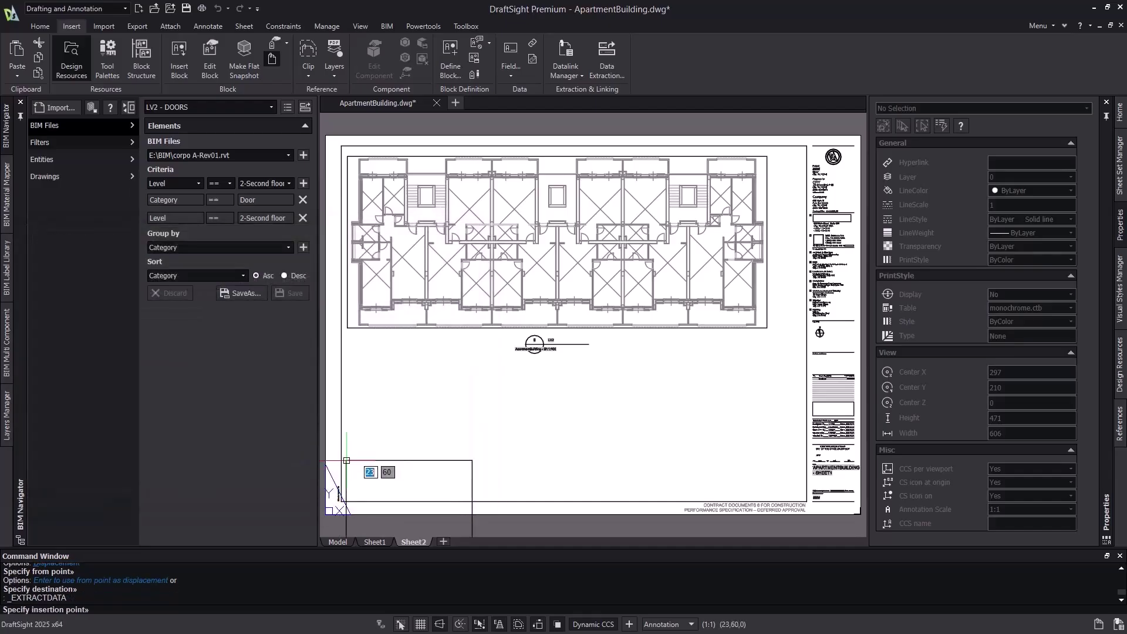
Place the door schedule below the plan at left and select the table.
left_click(357, 368)
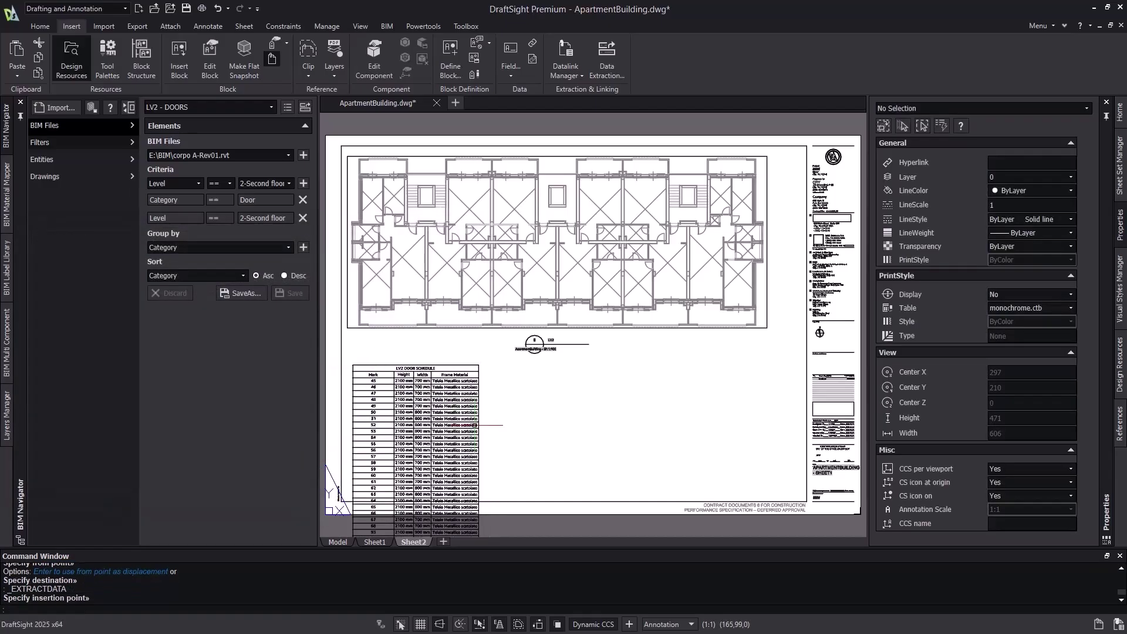
middle_click_drag(484, 427, 501, 288)
left_click(531, 457)
left_click(491, 451)
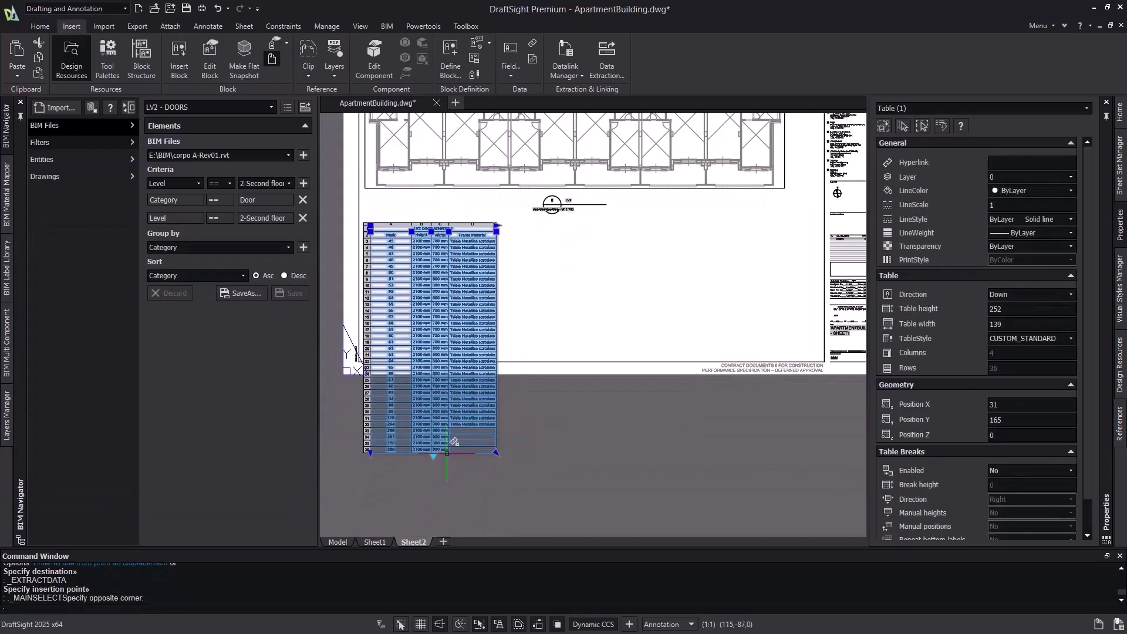
Break the table into two side-by-side columns, then fit the whole sheet in view.
left_click(432, 457)
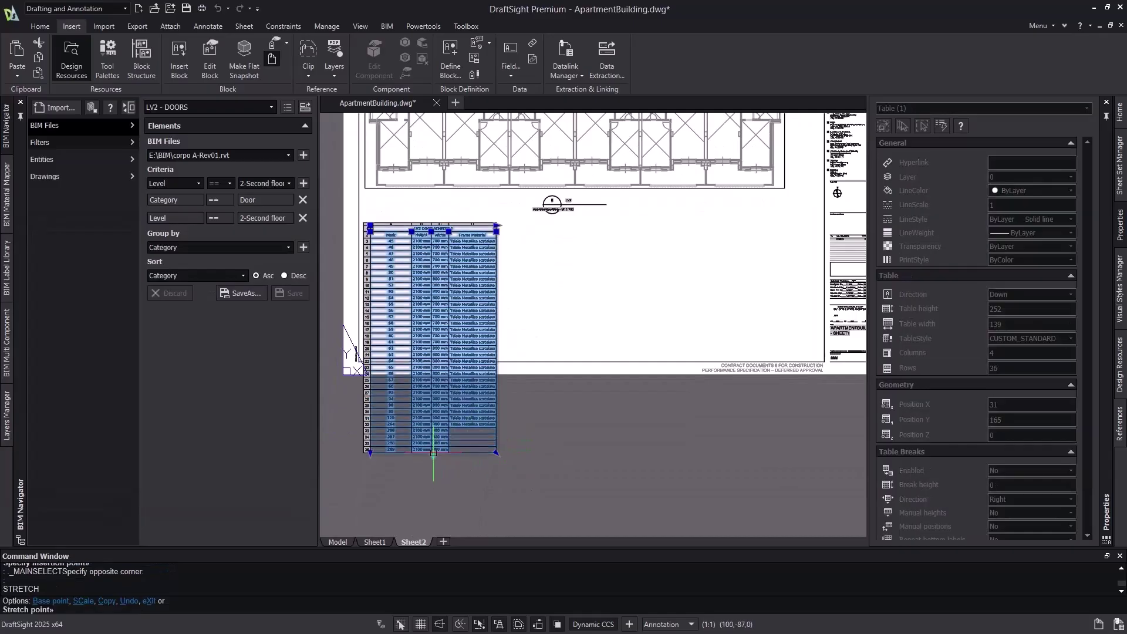
scroll(438, 348, "up", 5)
left_click(439, 351)
scroll(443, 355, "down", 5)
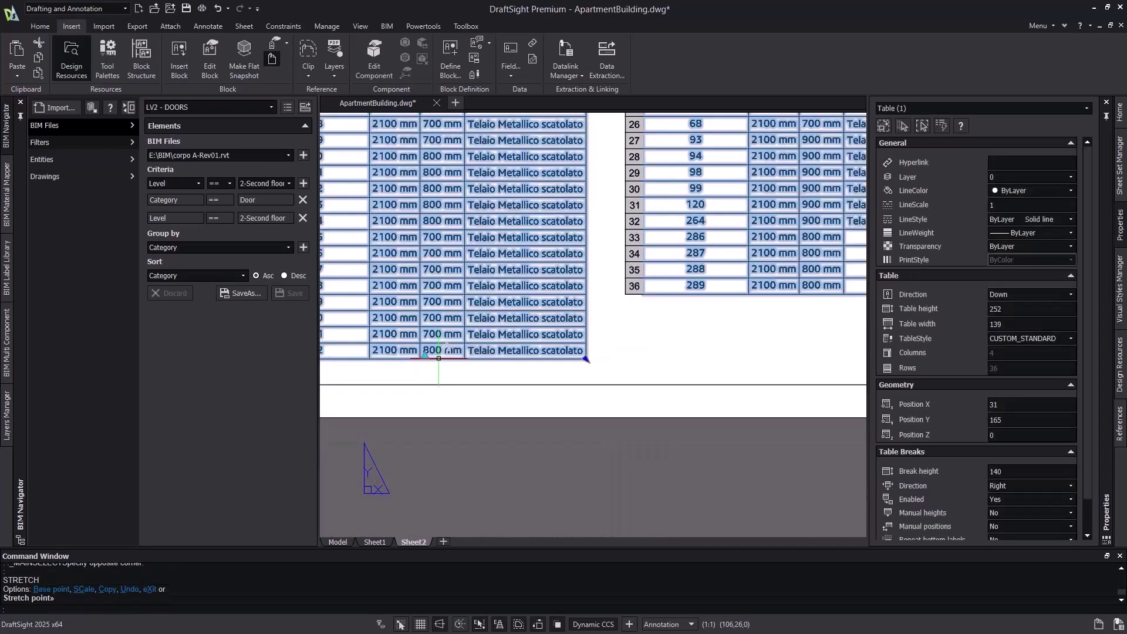
key("Escape")
middle_click(456, 396)
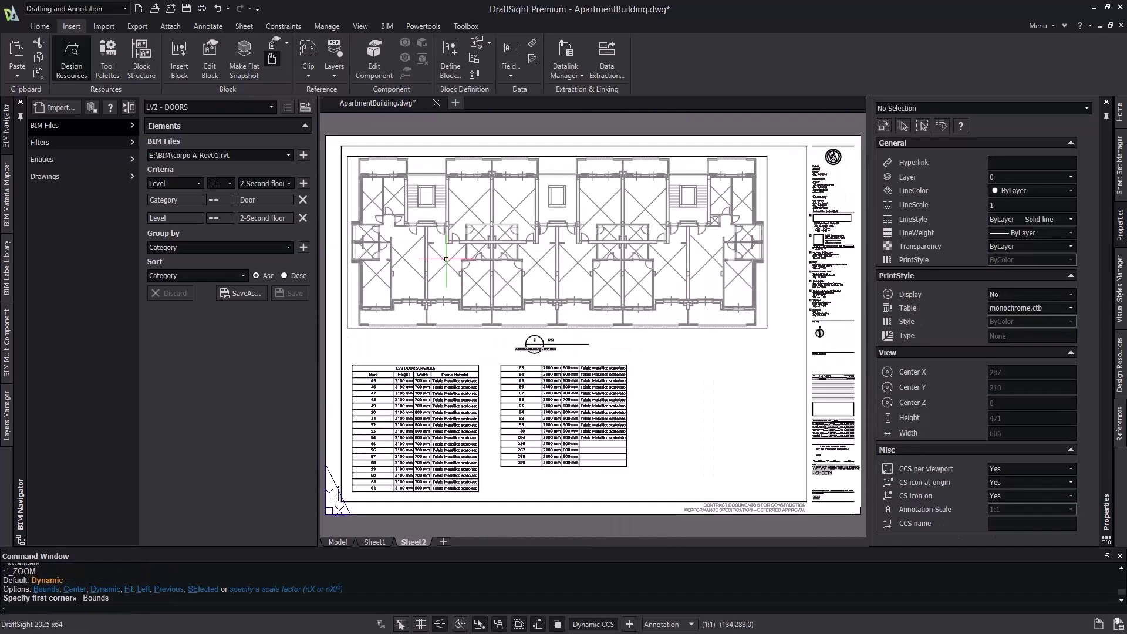